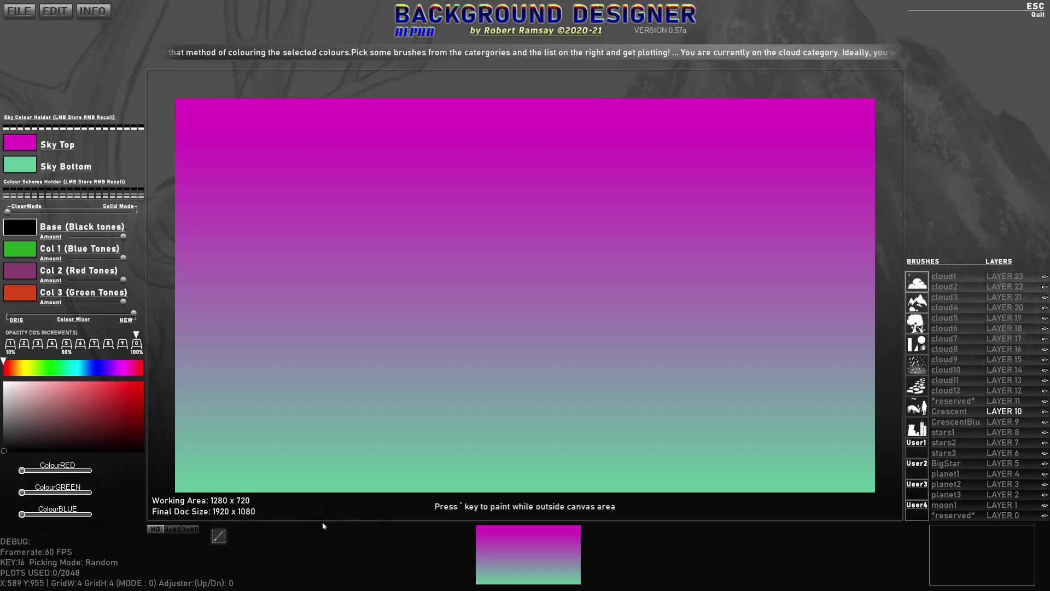
- Build a wide cloud bank across the middle of the sky with repeated cloud1 stamps, mirroring some of them horizontally
left_click(945, 276)
left_click(539, 174)
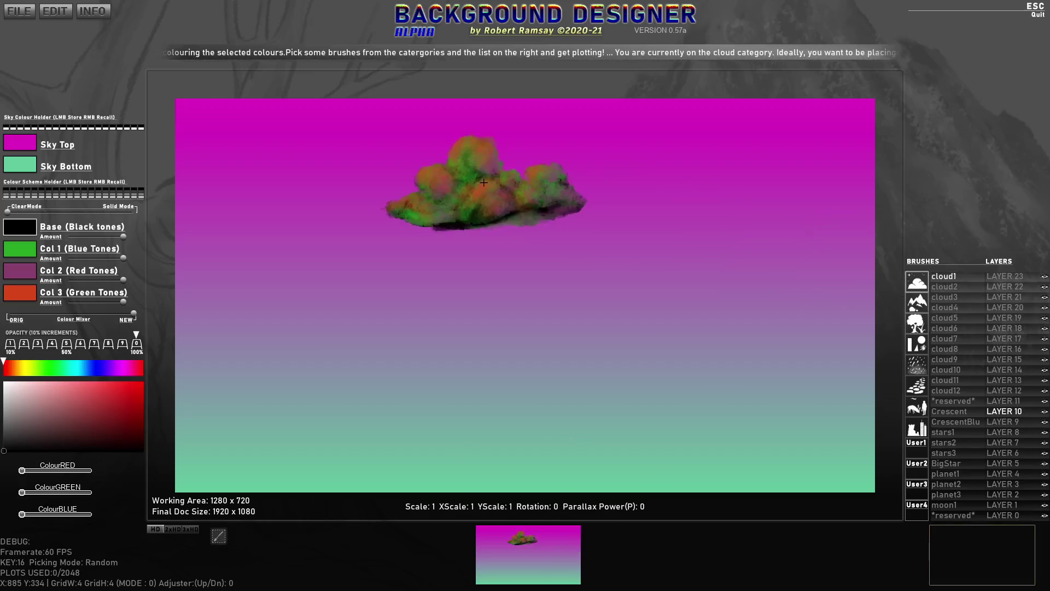
left_click(442, 212)
key("x")
left_click(534, 222)
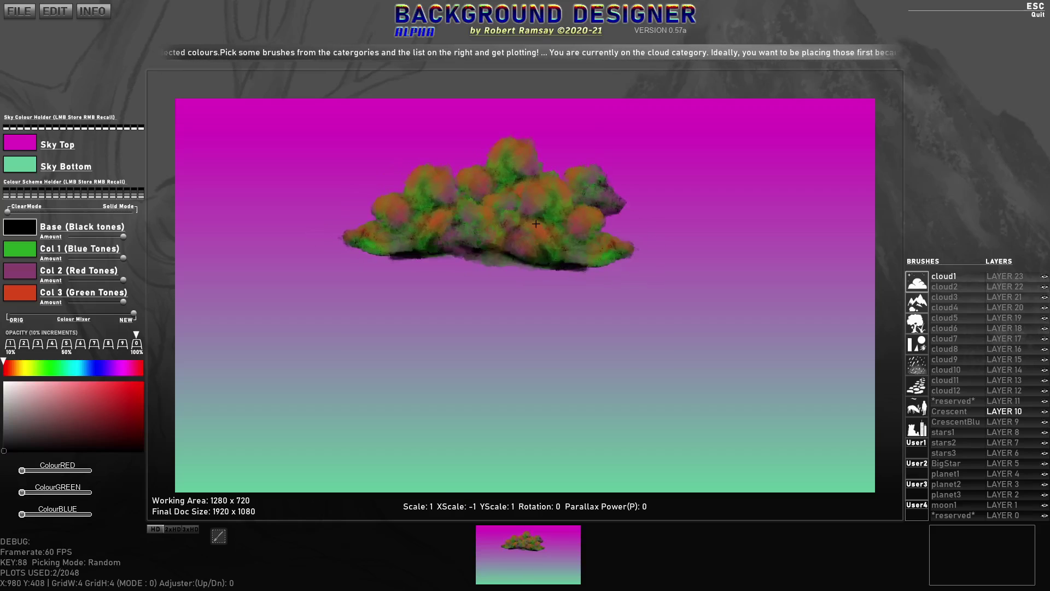
left_click(620, 223)
key("x")
left_click(676, 242)
key("x")
left_click(569, 264)
left_click(516, 260)
left_click(457, 252)
left_click(407, 257)
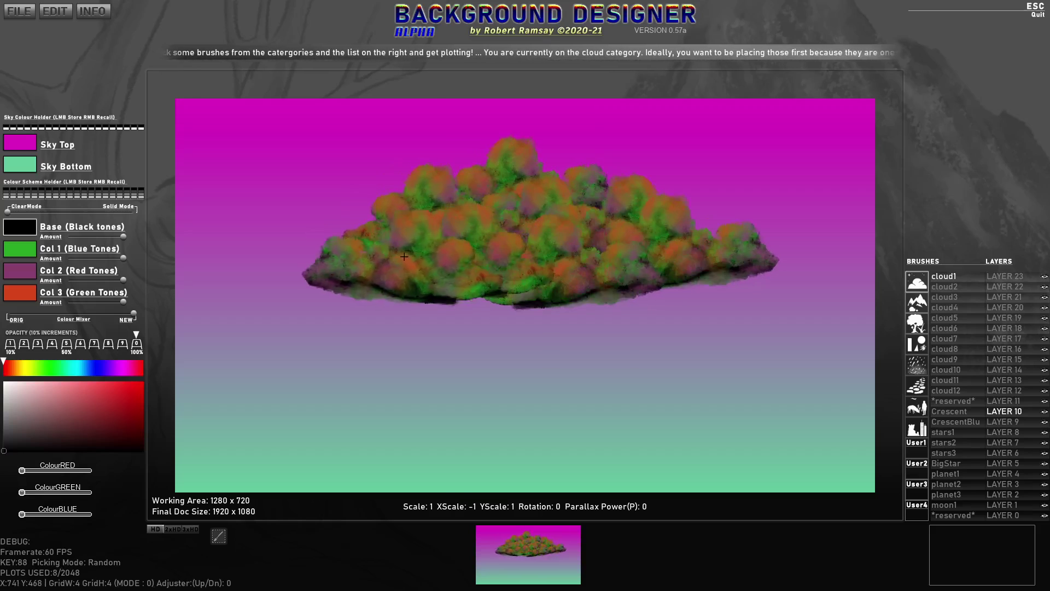
key("x")
left_click(375, 277)
left_click(541, 272)
left_click(708, 277)
left_click(642, 291)
key("x")
left_click(546, 295)
left_click(481, 299)
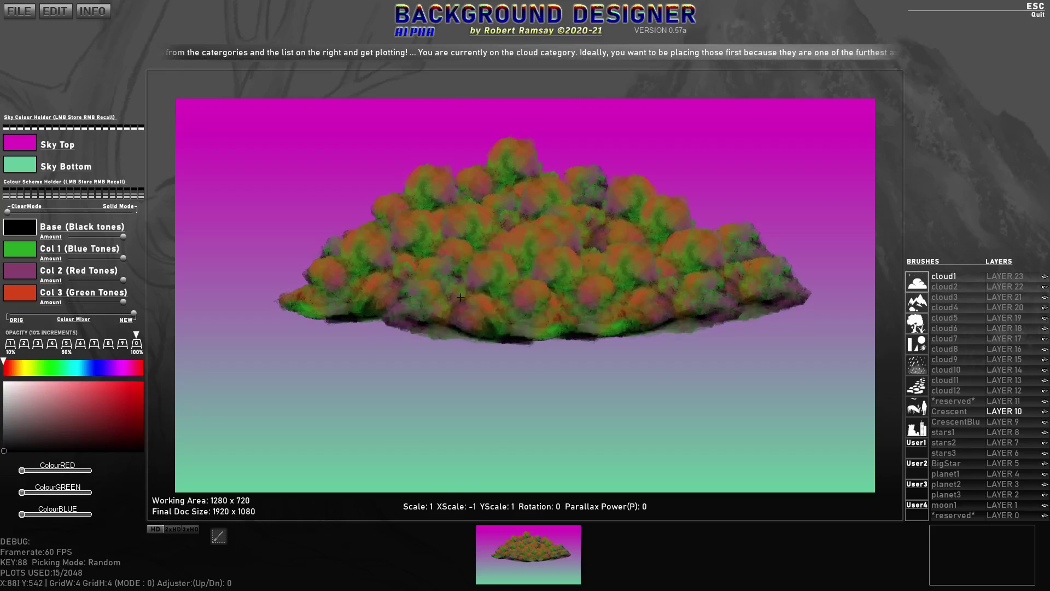
key("x")
- Set the Colour Mixer fully to ORIG and clear all placed clouds from the canvas
left_click_drag(137, 315, 16, 312)
left_click(222, 305)
mouse_move(27, 324)
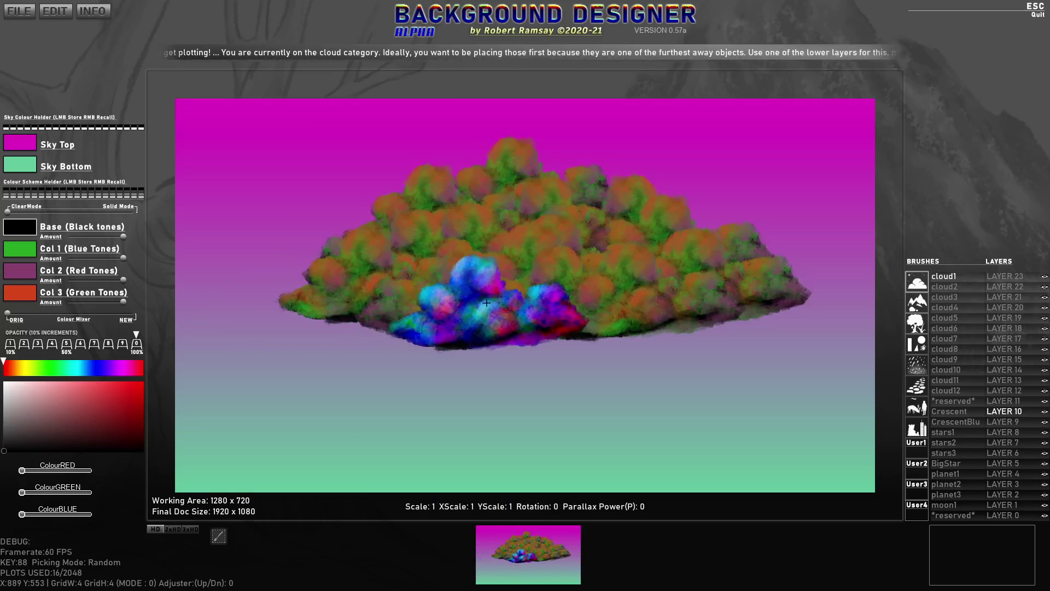
key("BackSpace")
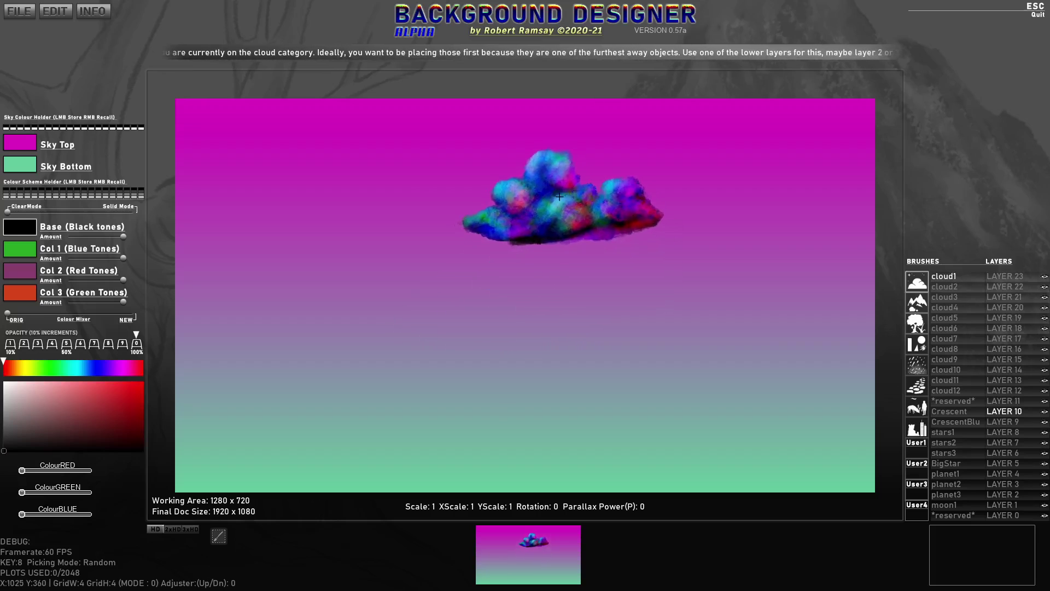
- Start a new cloud in the upper middle of the sky with cloud1 stamps at 0.97 scale, mirroring one side horizontally
scroll(466, 235, "down", 3)
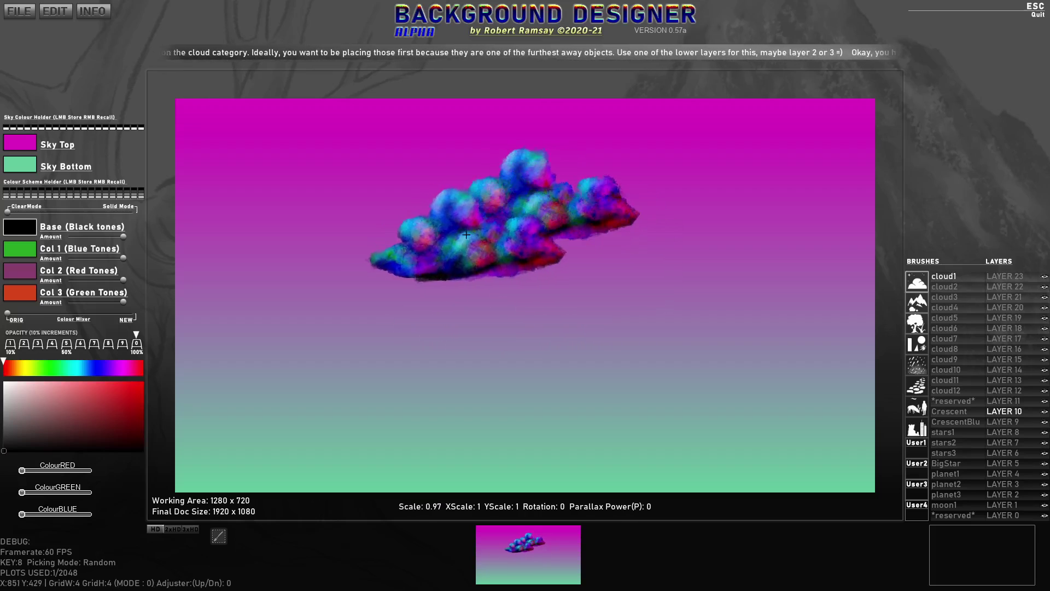
key("x")
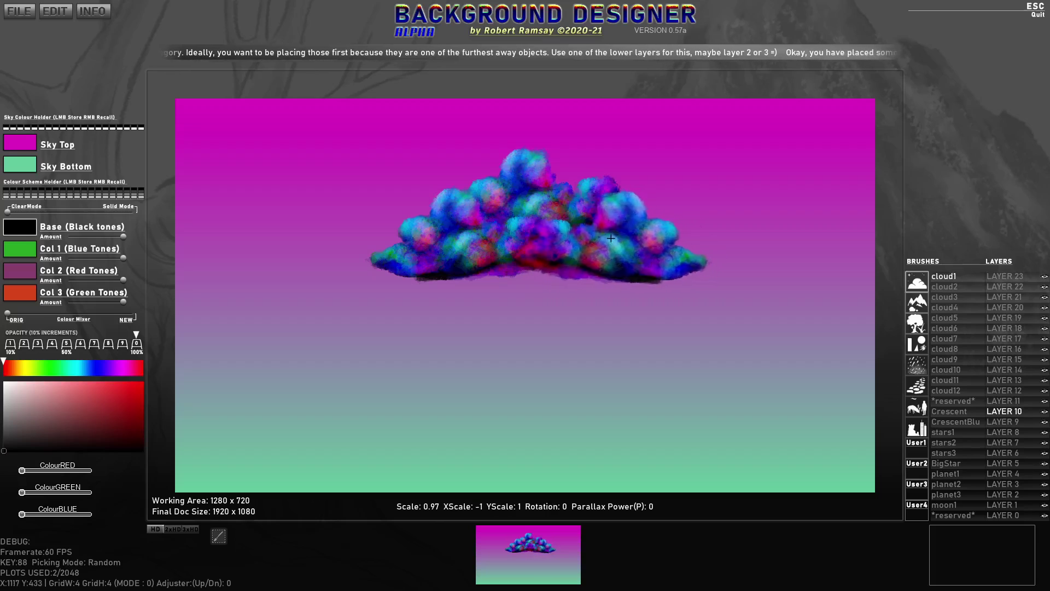
left_click(599, 243)
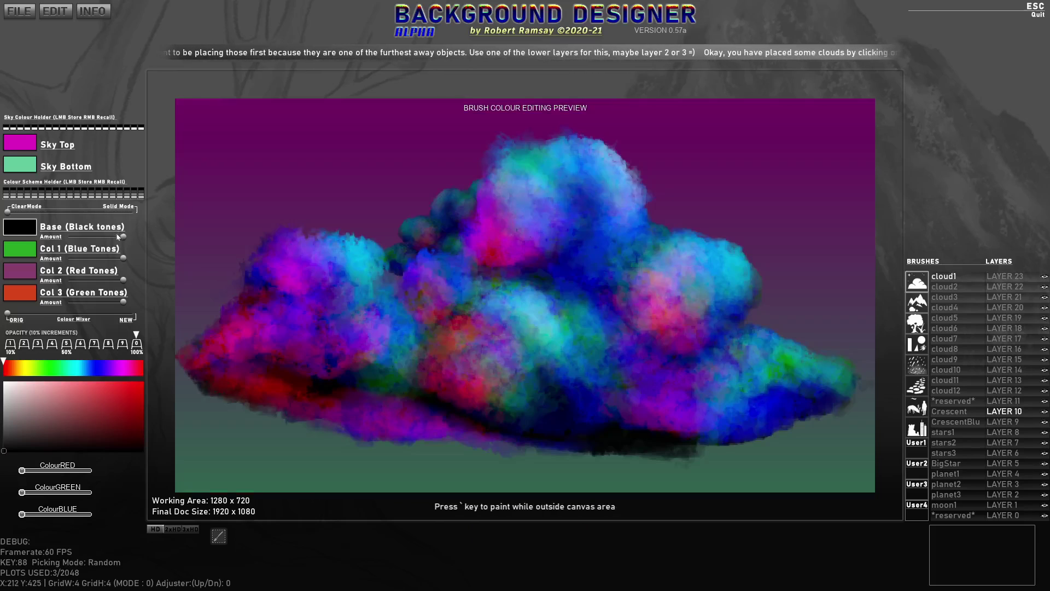
- Reduce the Base amount to its minimum and stamp cloud1 at 0.80 scale along the cloud's lower edge
left_click_drag(118, 237, 34, 243)
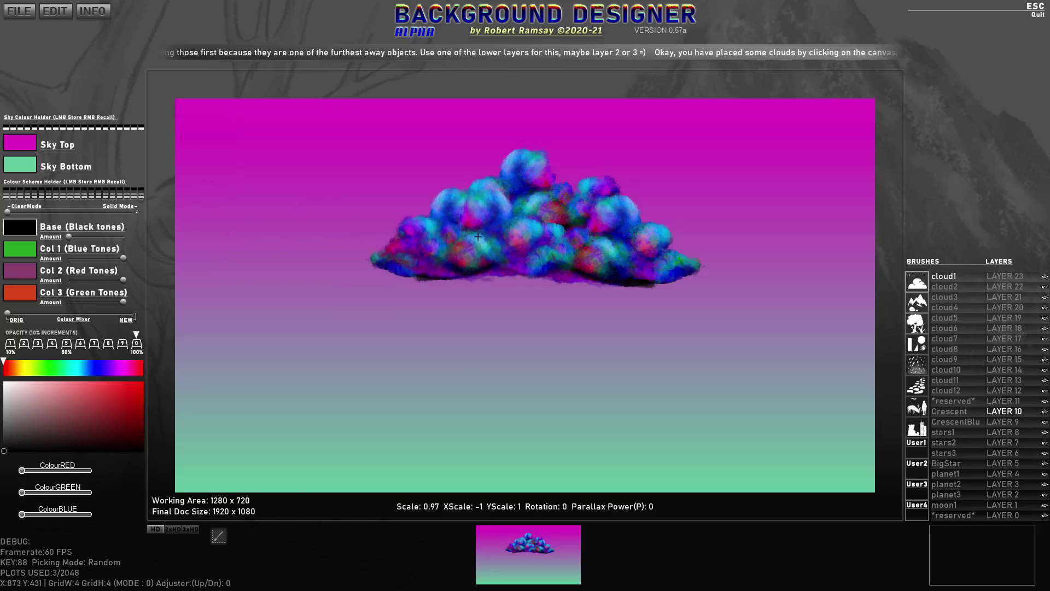
scroll(489, 267, "down", 3)
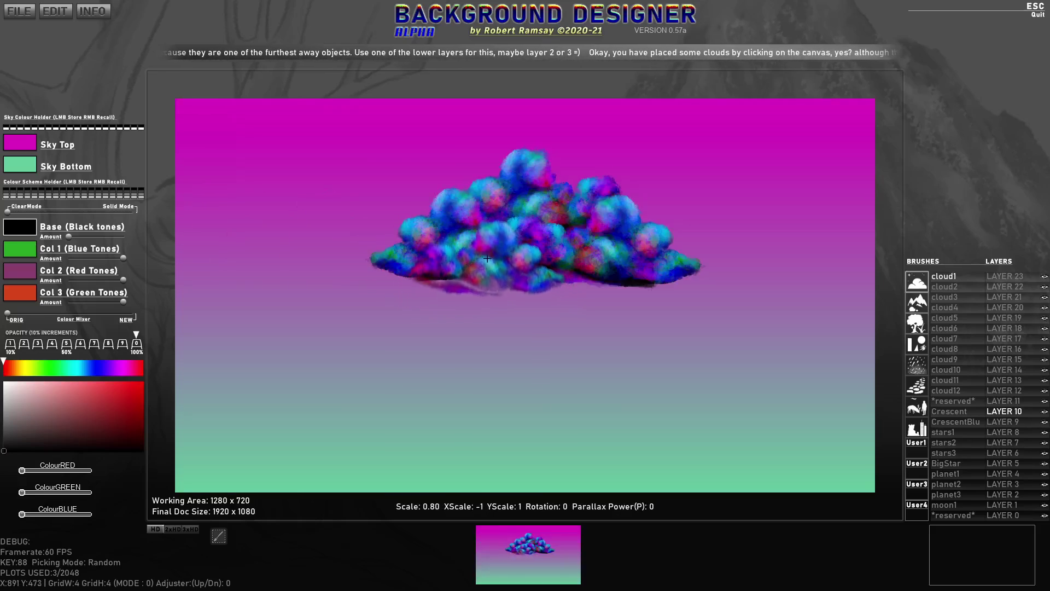
left_click(488, 256)
left_click(382, 275)
left_click(600, 275)
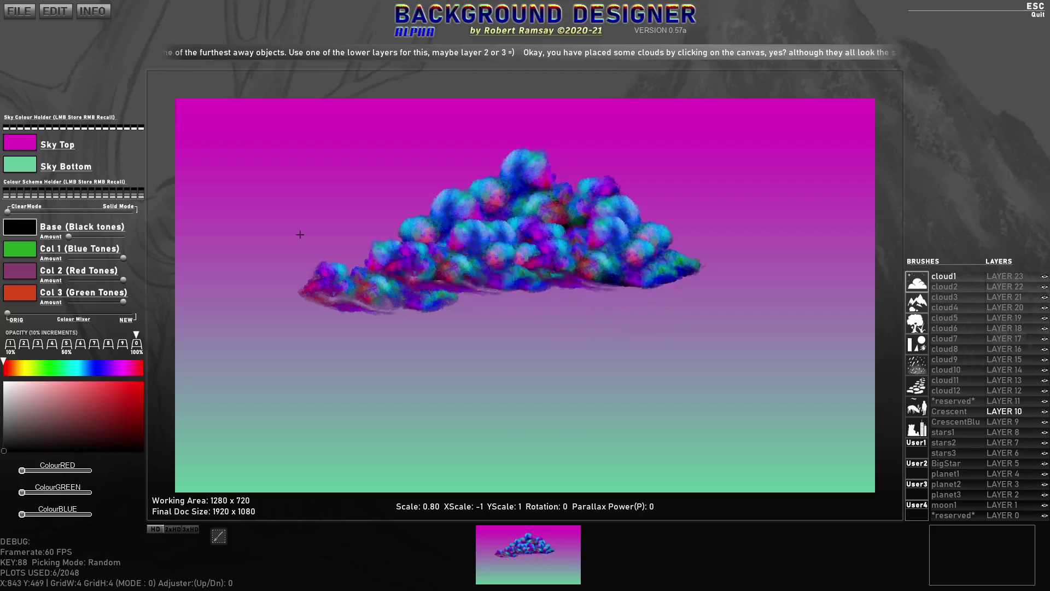
- Reduce the Col 1 amount to its minimum and stamp more 0.80-scale cloud1 copies over the cloud's upper and right parts
left_click_drag(96, 260, 65, 260)
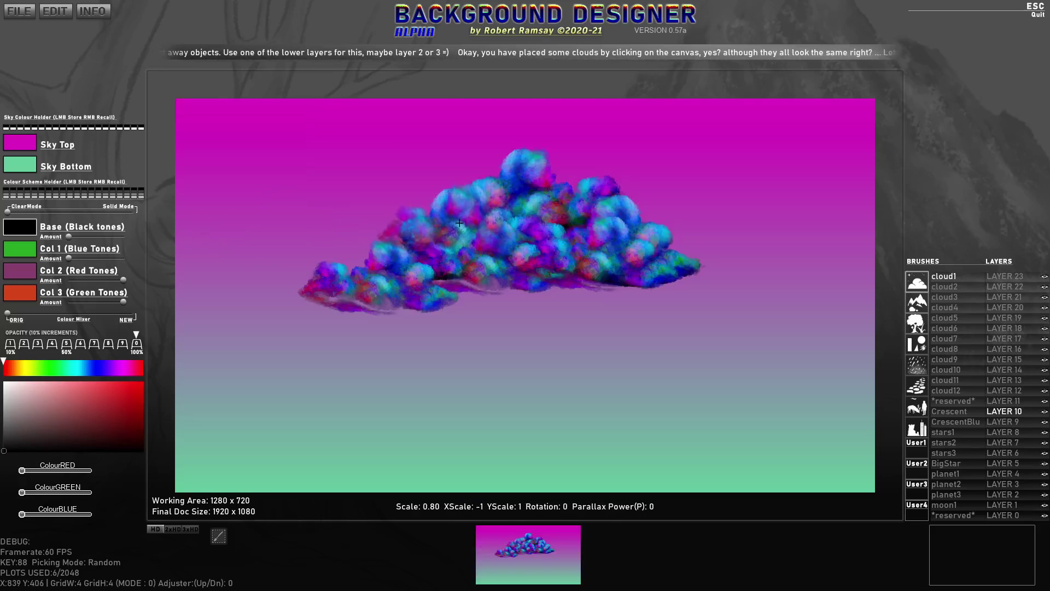
left_click(459, 223)
left_click(556, 191)
left_click(615, 235)
left_click(583, 241)
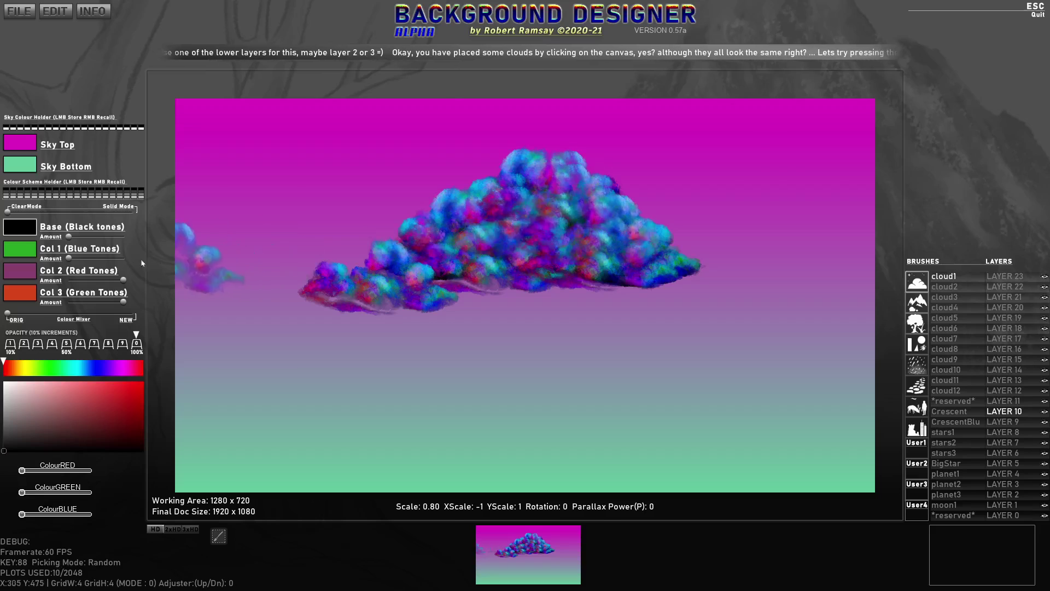
- Reduce the Col 2 amount to its minimum and stamp soft cloud1 copies along the cloud's lower sides, mirroring some horizontally
left_click_drag(123, 280, 57, 282)
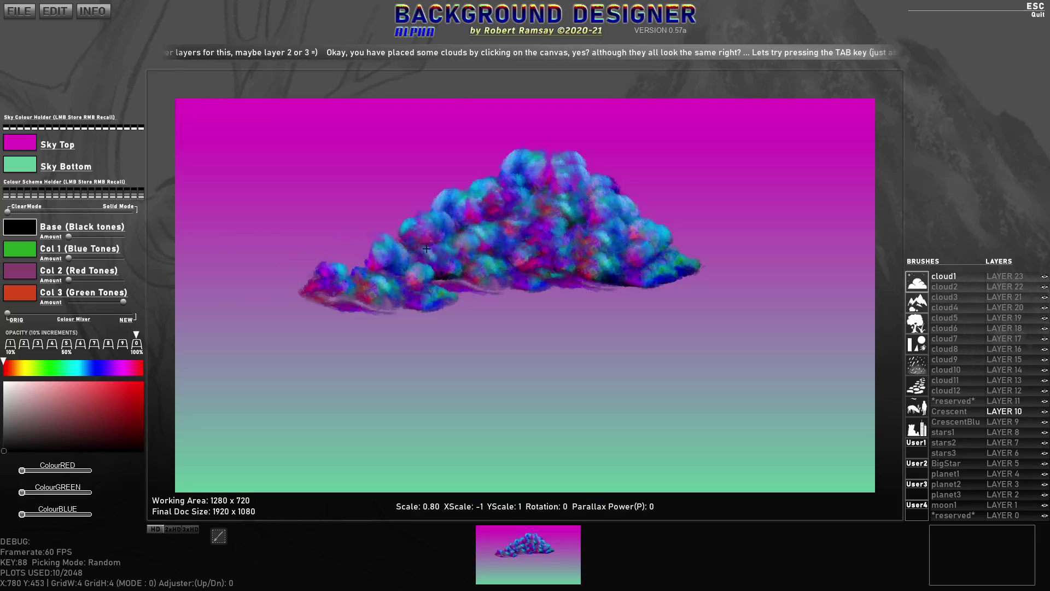
left_click(426, 249)
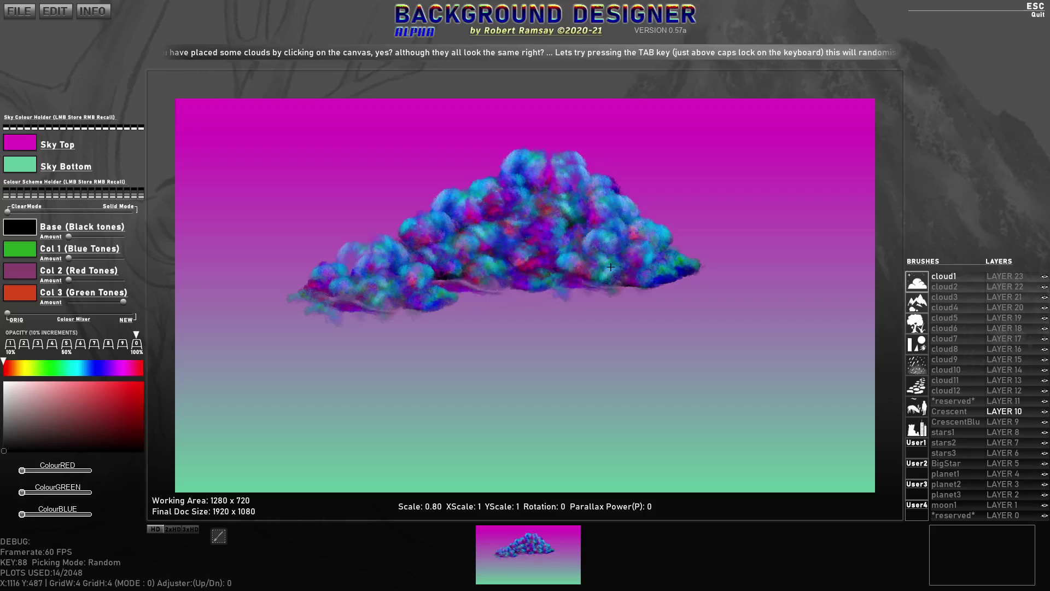
left_click(670, 271)
key("x")
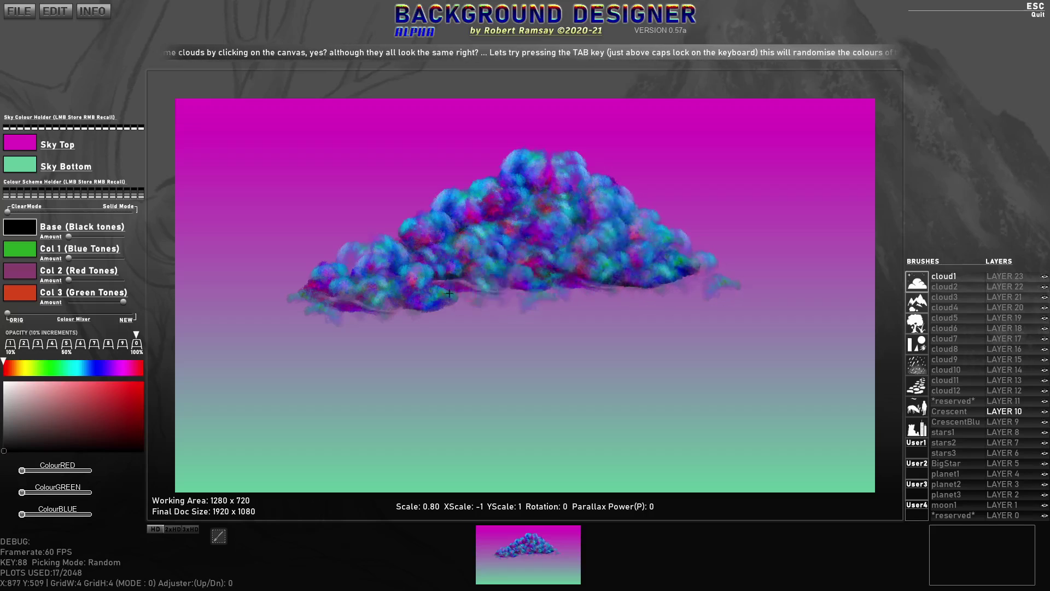
left_click(481, 273)
left_click(434, 302)
left_click(574, 251)
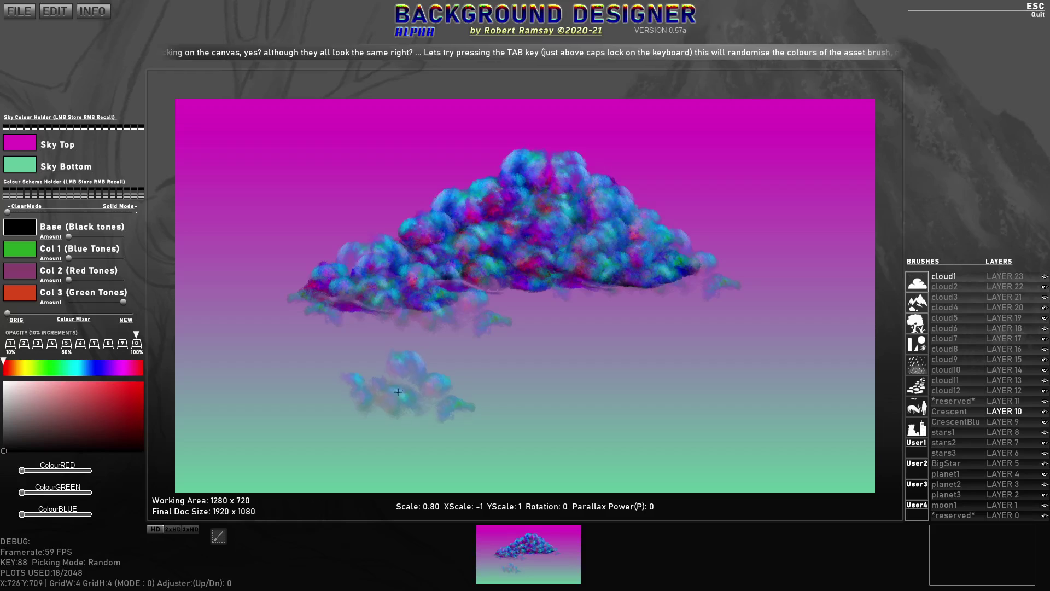
- Blend the cloud's centre with larger cloud1 stamps, using 1.57 scale in both orientations and 1.32 scale on the left part
scroll(438, 334, "up", 10)
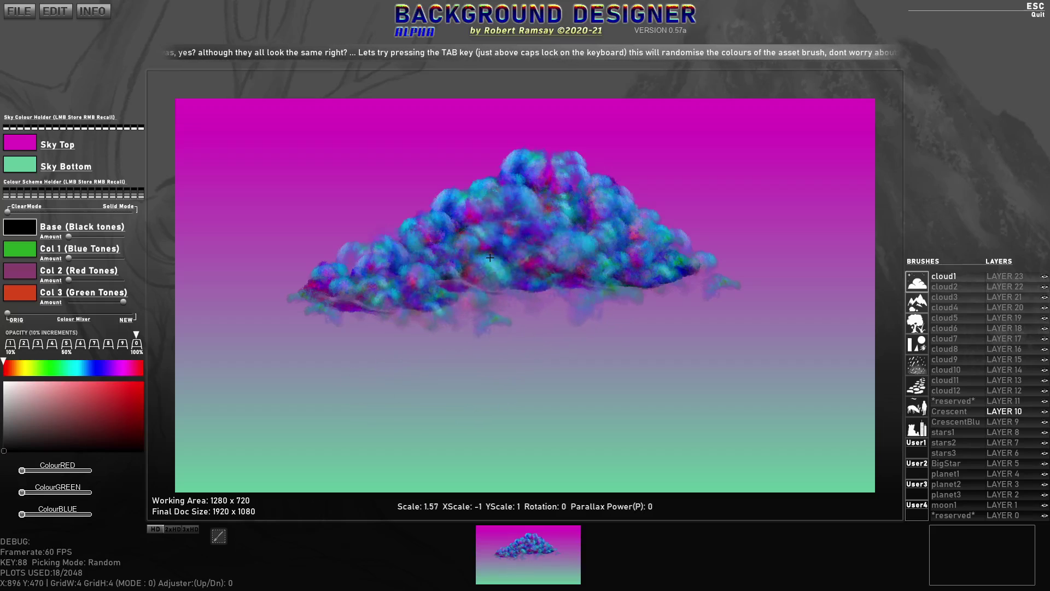
key("x")
left_click(548, 223)
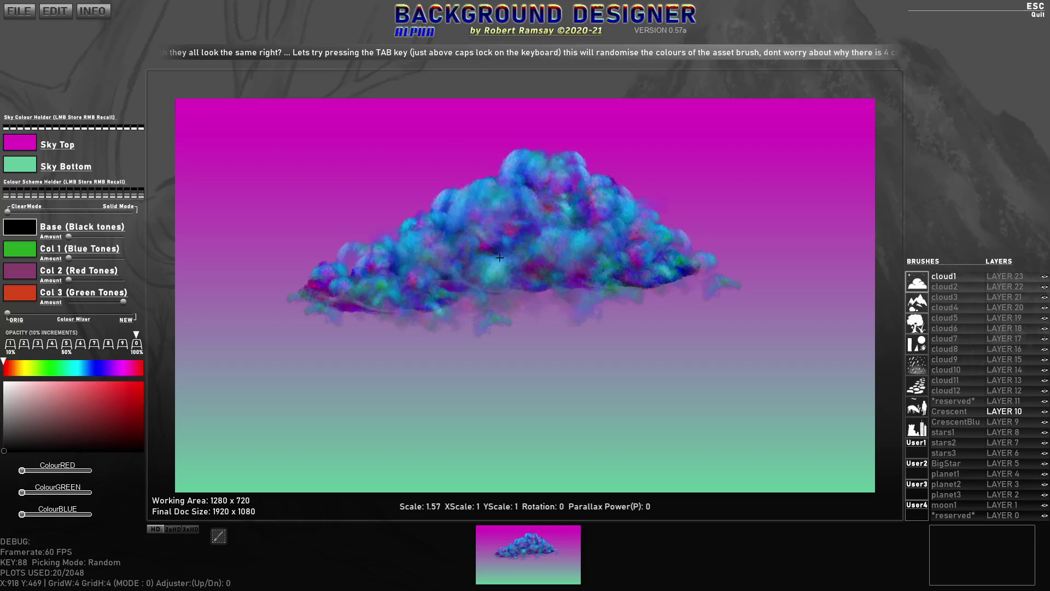
scroll(465, 246, "down", 3)
left_click(439, 268)
left_click(438, 268)
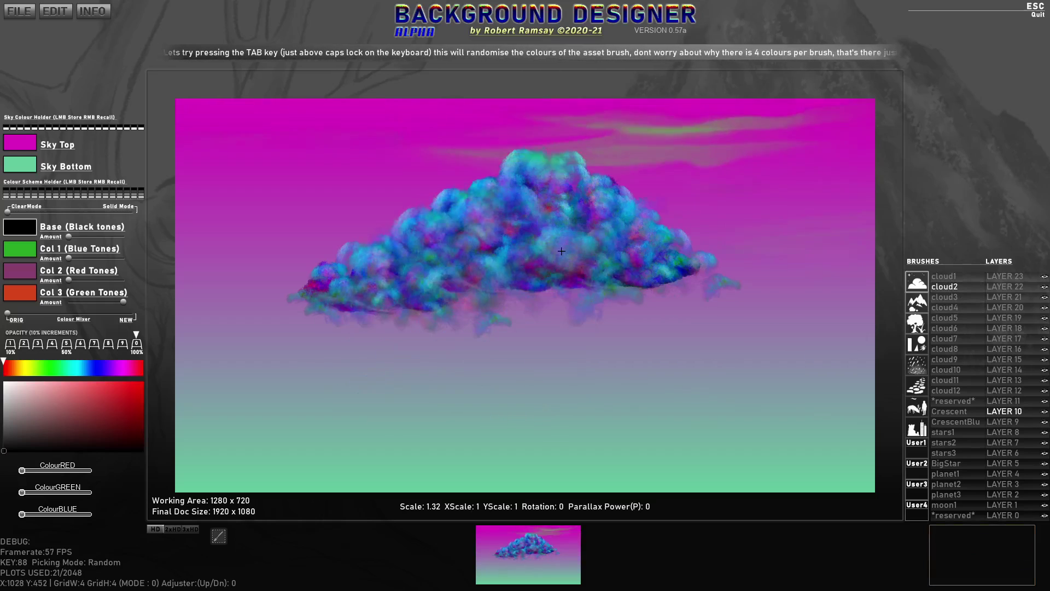
- Raise the Col 1 and Col 2 amounts partway and stamp the cloud4 brush once at 0.45 scale
left_click(944, 297)
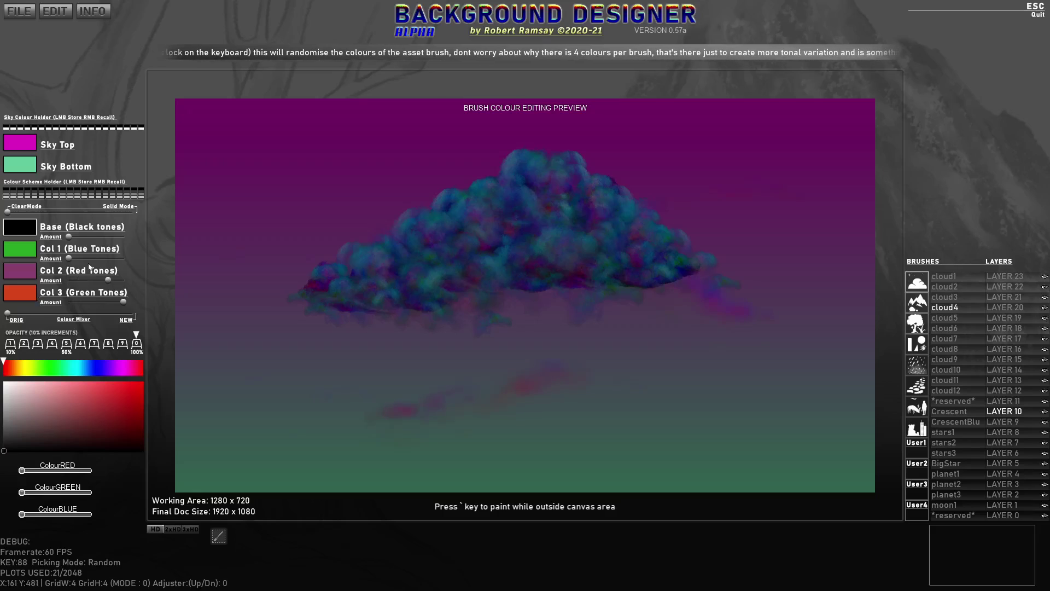
left_click(106, 258)
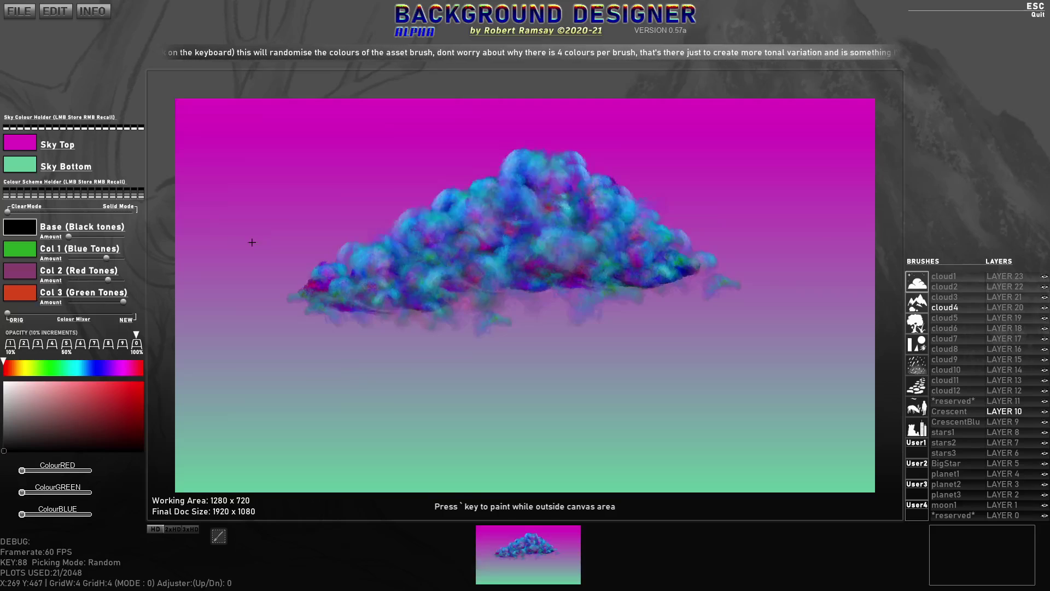
scroll(517, 227, "down", 8)
scroll(547, 241, "down", 8)
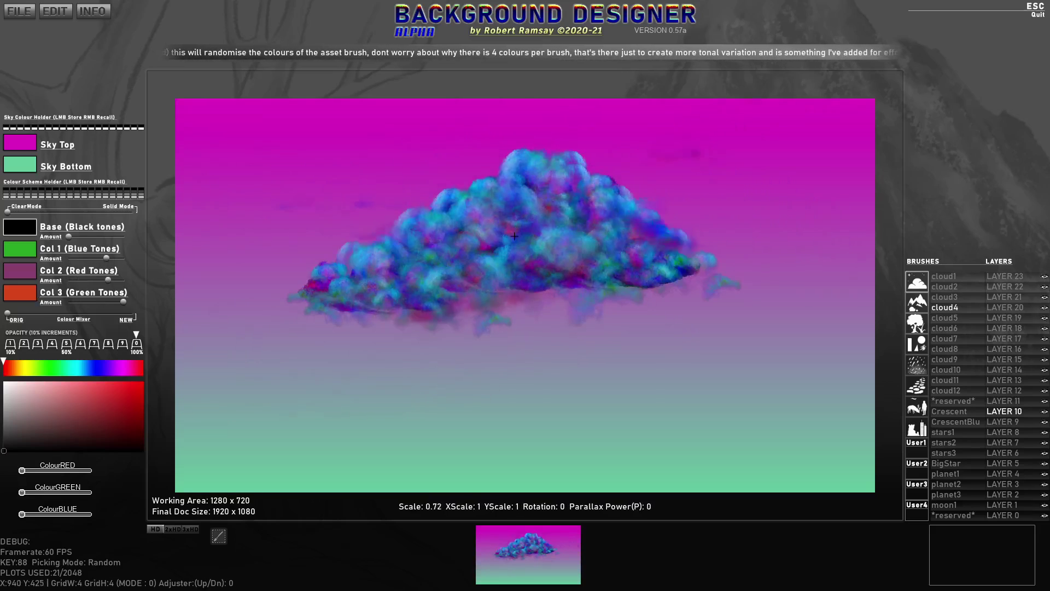
left_click(630, 383)
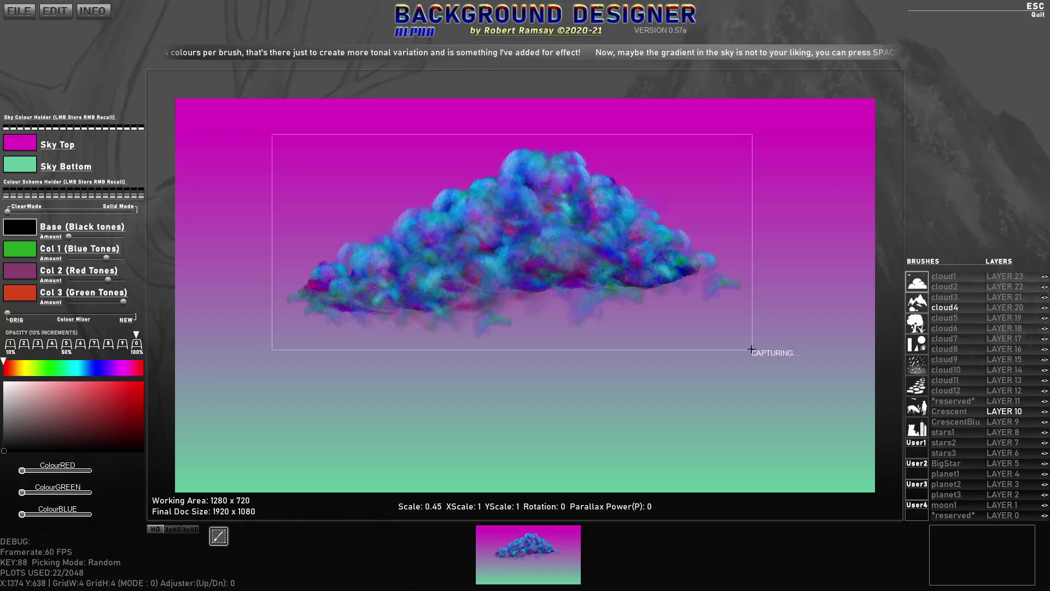
- Capture the area around the whole cloud as a custom brush named NewCloud and select that brush
left_click_drag(752, 349, 752, 349)
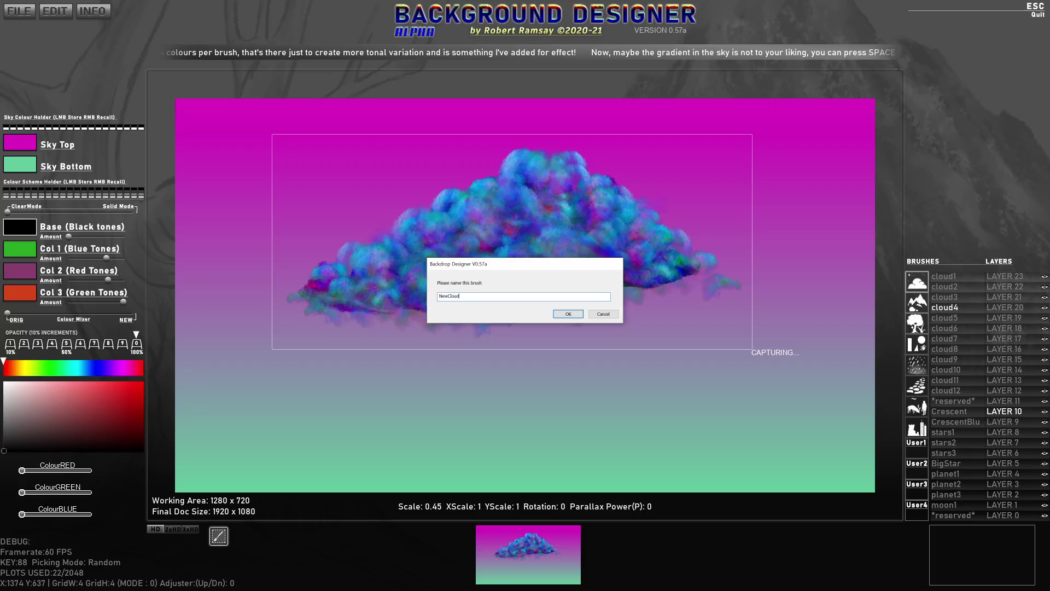
left_click(569, 314)
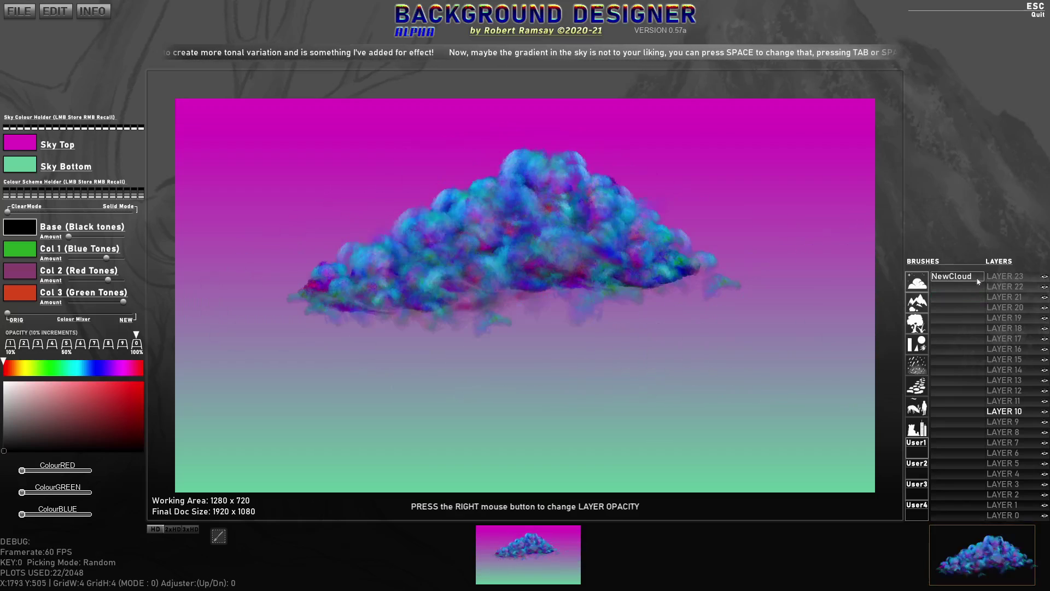
left_click(979, 281)
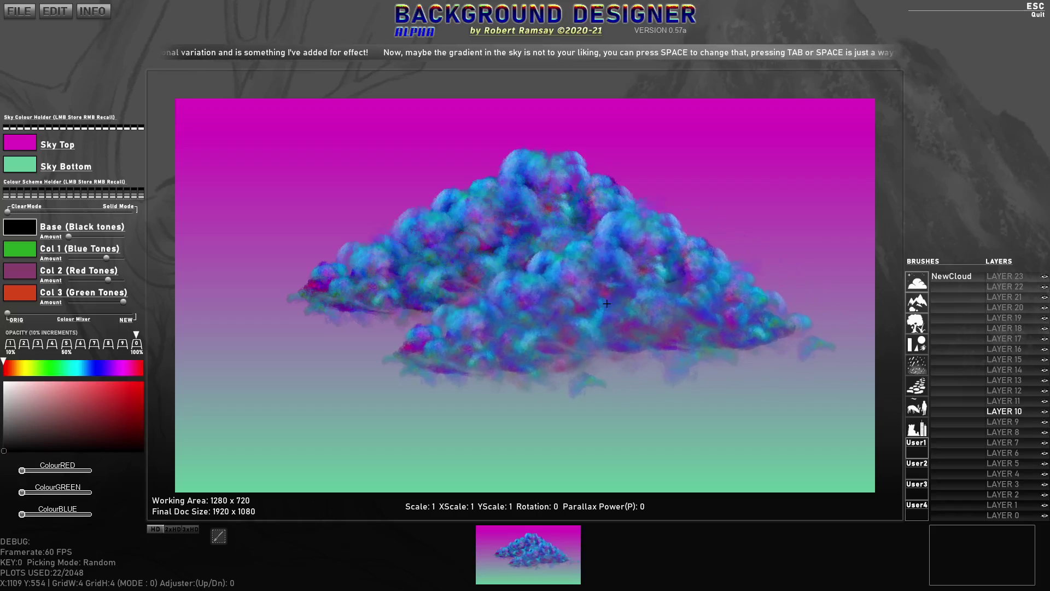
- Clear the canvas and set the brush's colour amounts to maximum with the Colour Mixer fully at NEW
key("BackSpace")
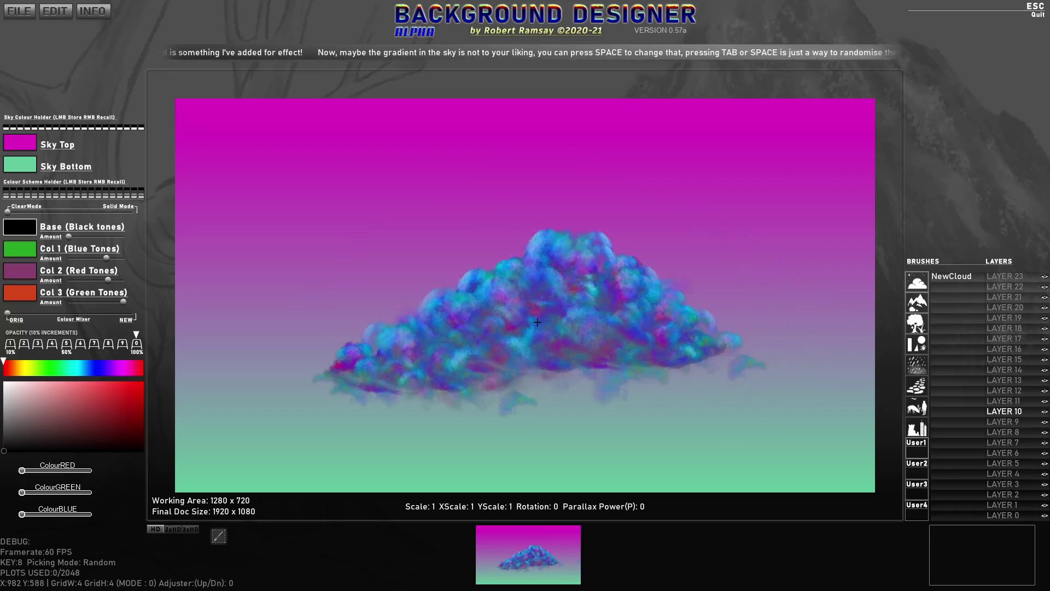
key("F2")
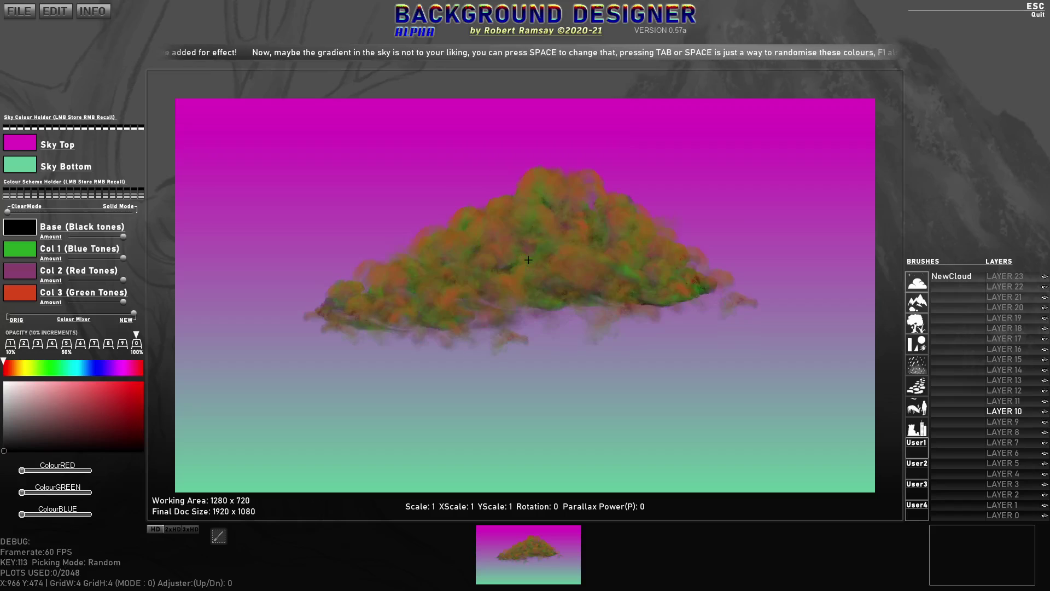
mouse_move(71, 236)
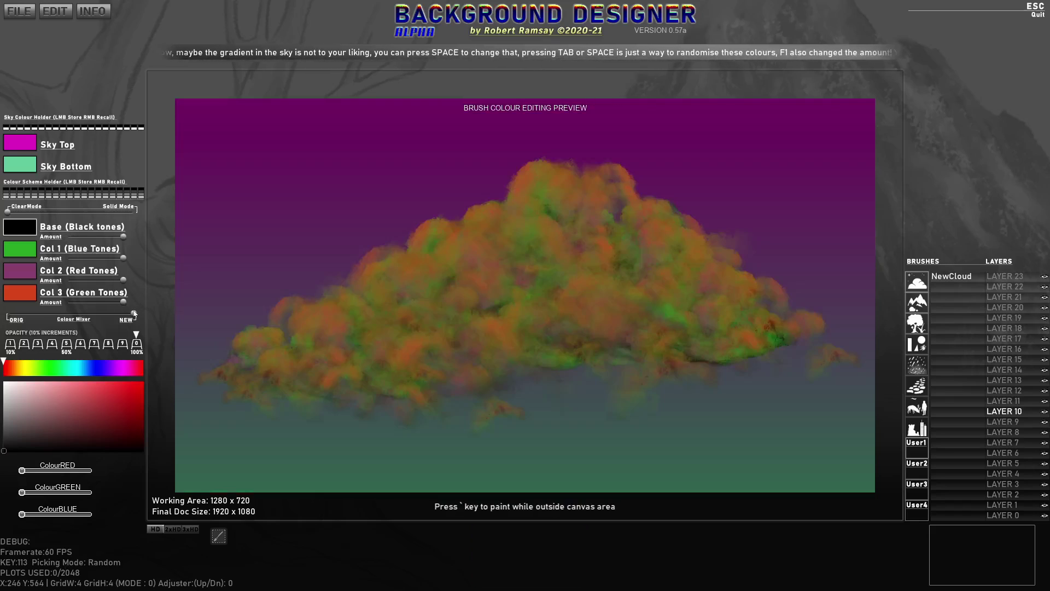
left_click(86, 314)
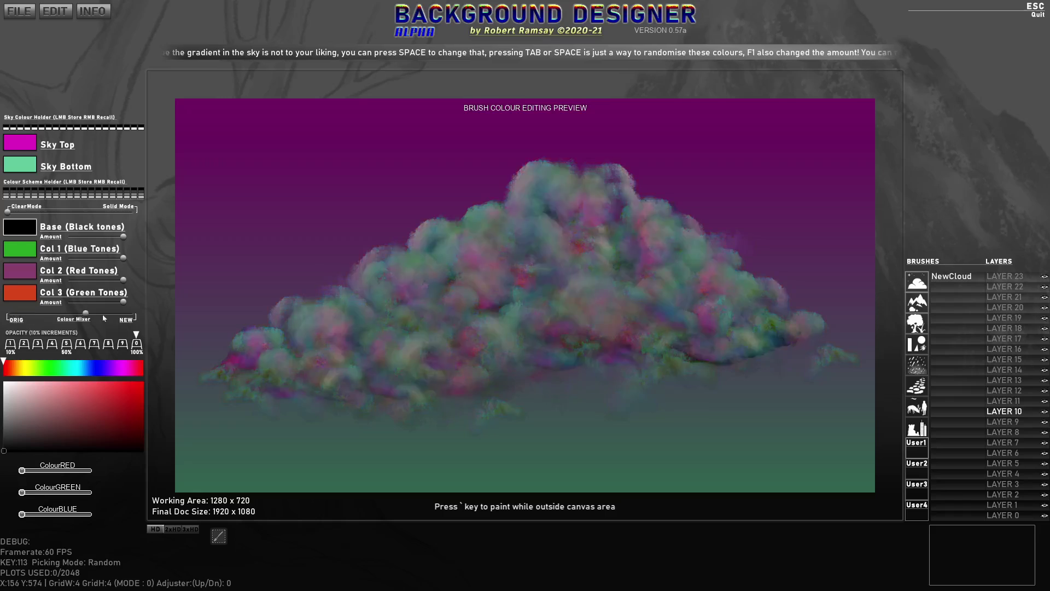
left_click(134, 314)
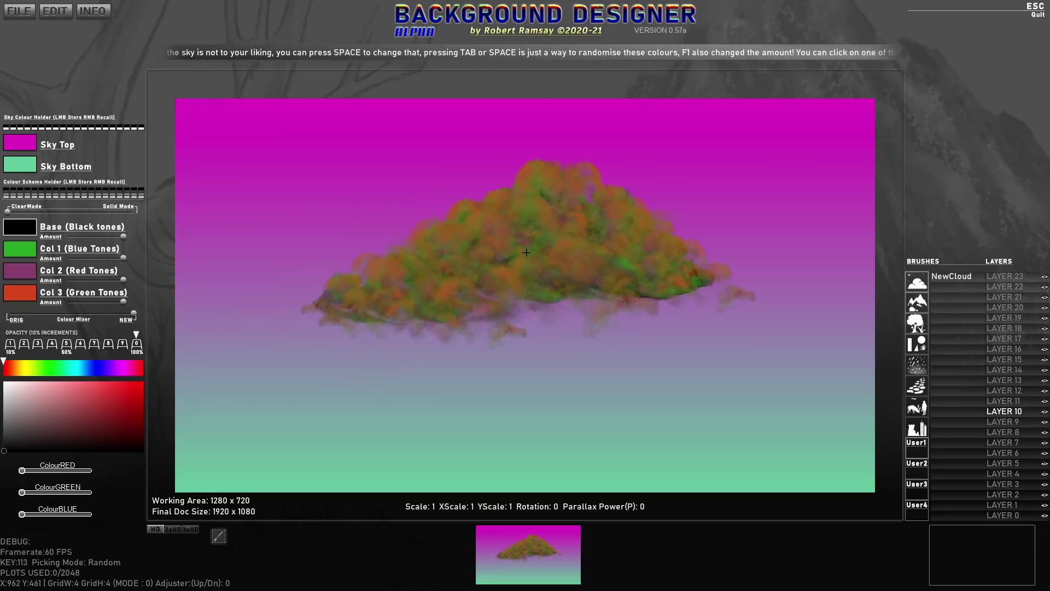
- Cycle the NewCloud brush through several randomised colour schemes
key("Tab")
key("Tab")
key("Tab")
key("Tab")
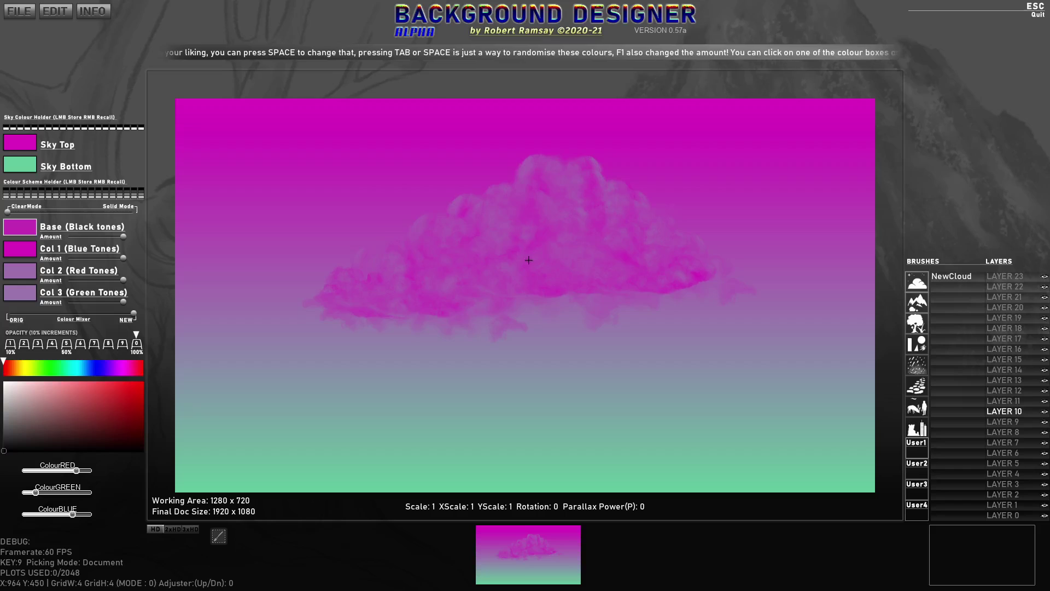
key("Tab")
key("Tab")
key("Tab")
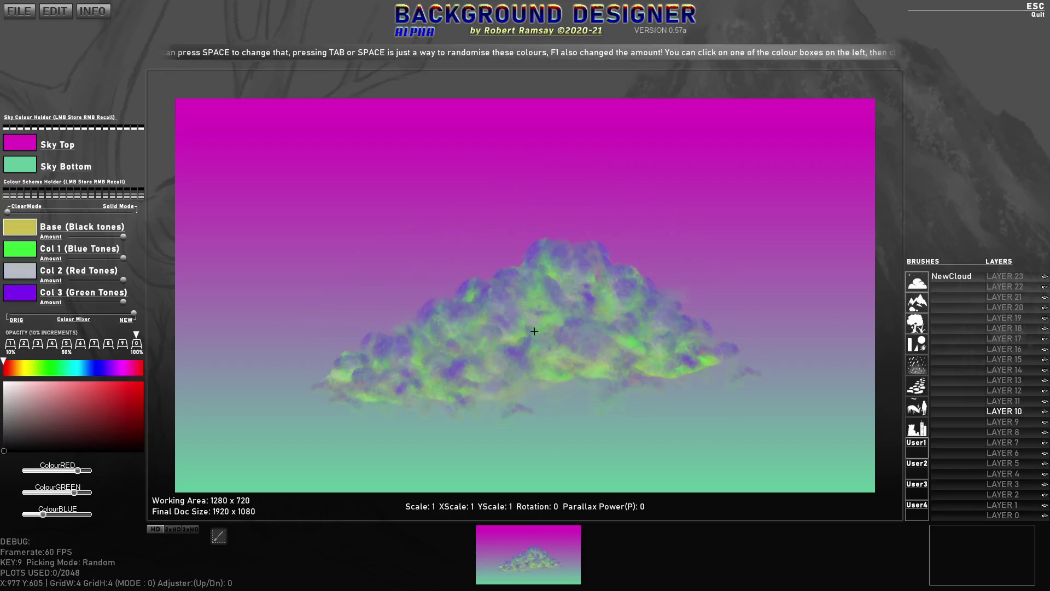
- Randomise the sky colours repeatedly until the gradient runs from green at the top to purple at the bottom
key("Tab")
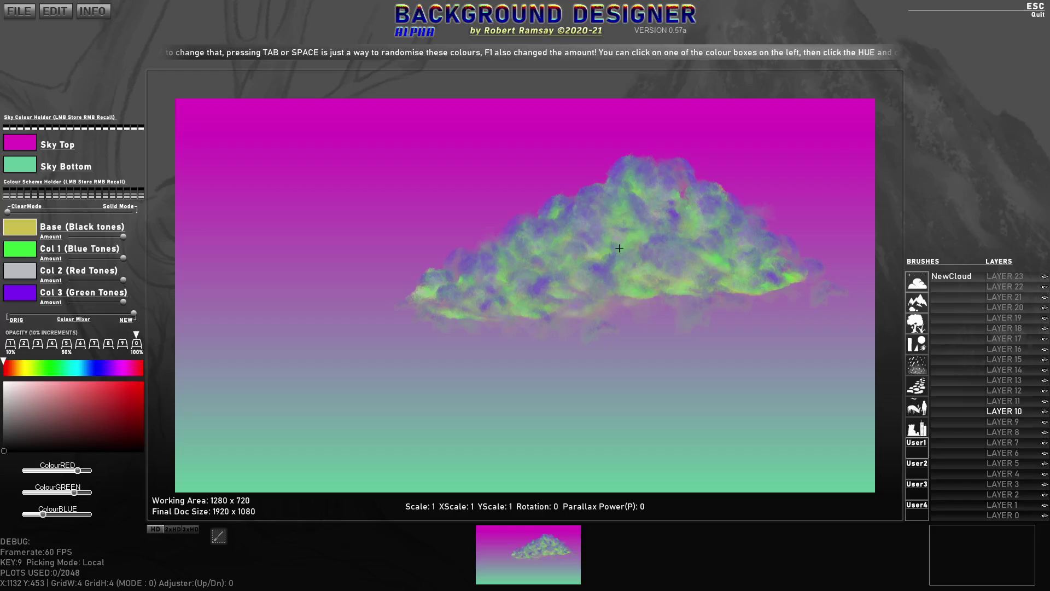
key("space")
key("space")
key("space")
key("space")
key("space")
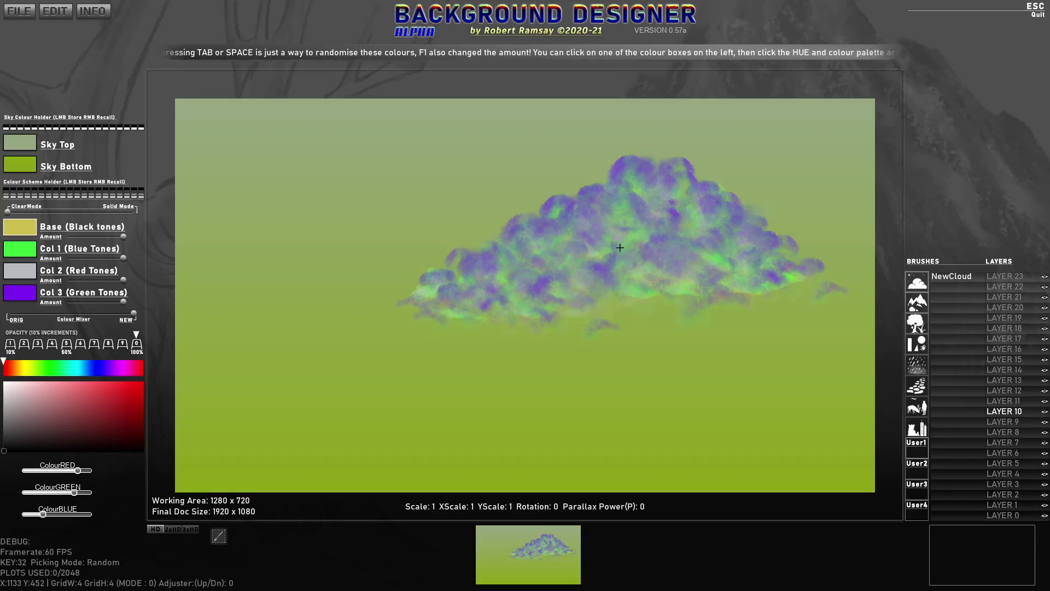
scroll(617, 244, "down", 2)
key("space")
- Stamp overlapping NewCloud copies across the upper canvas at scales between 0.50 and 0.62, flipping the brush horizontally between stamps
scroll(618, 238, "down", 8)
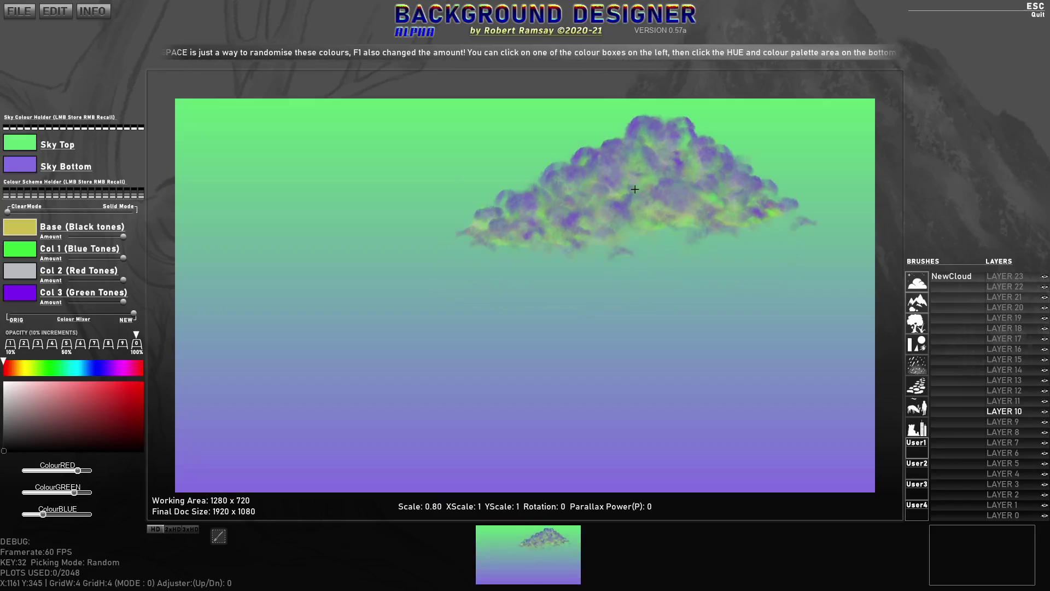
left_click(679, 207)
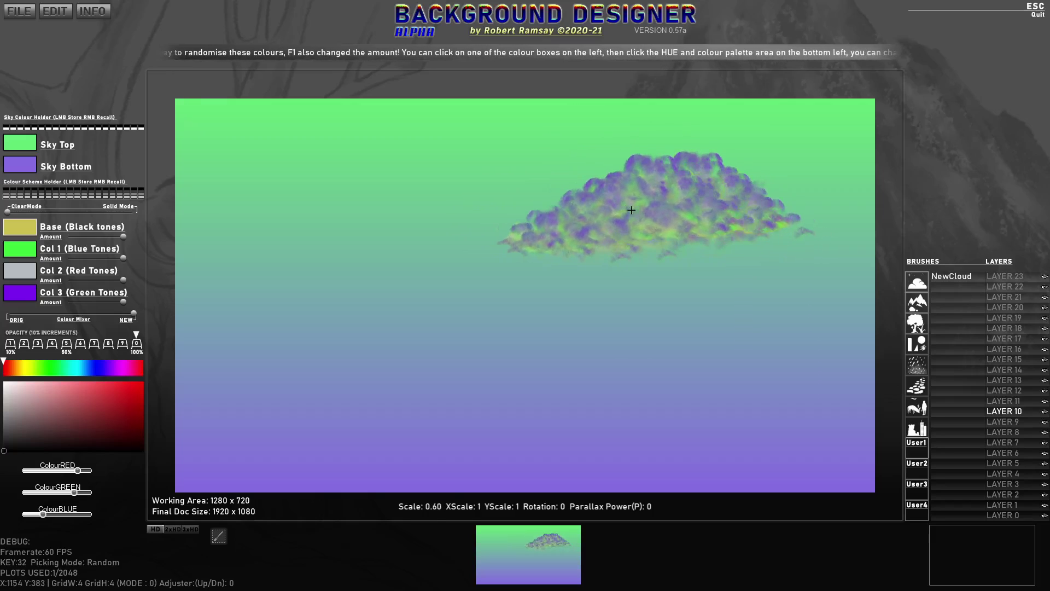
scroll(594, 230, "down", 3)
key("x")
left_click(594, 230)
key("x")
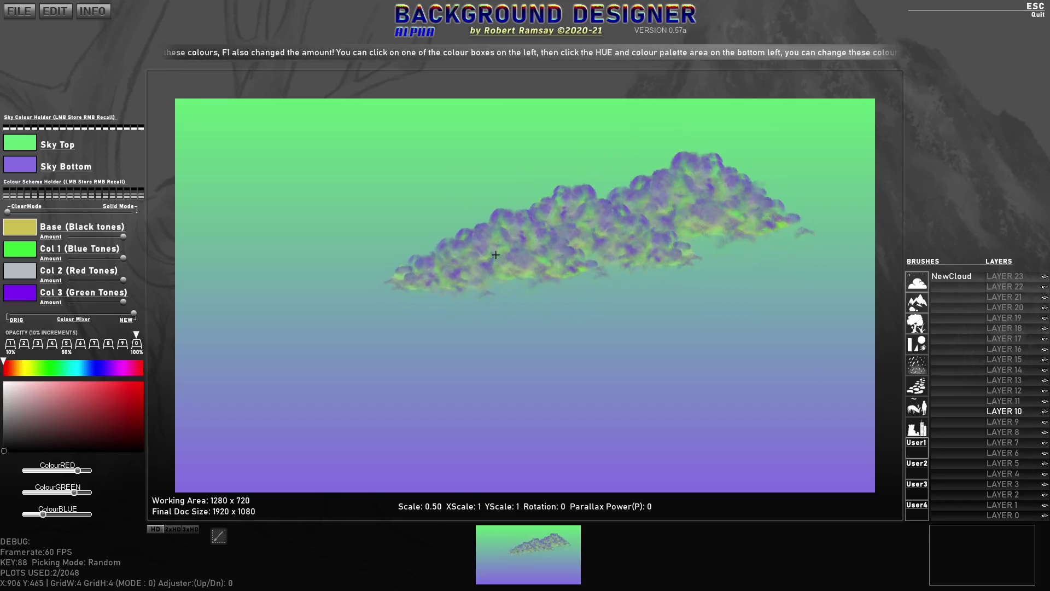
left_click(495, 253)
key("x")
left_click(605, 282)
scroll(651, 286, "up", 3)
key("x")
left_click(709, 271)
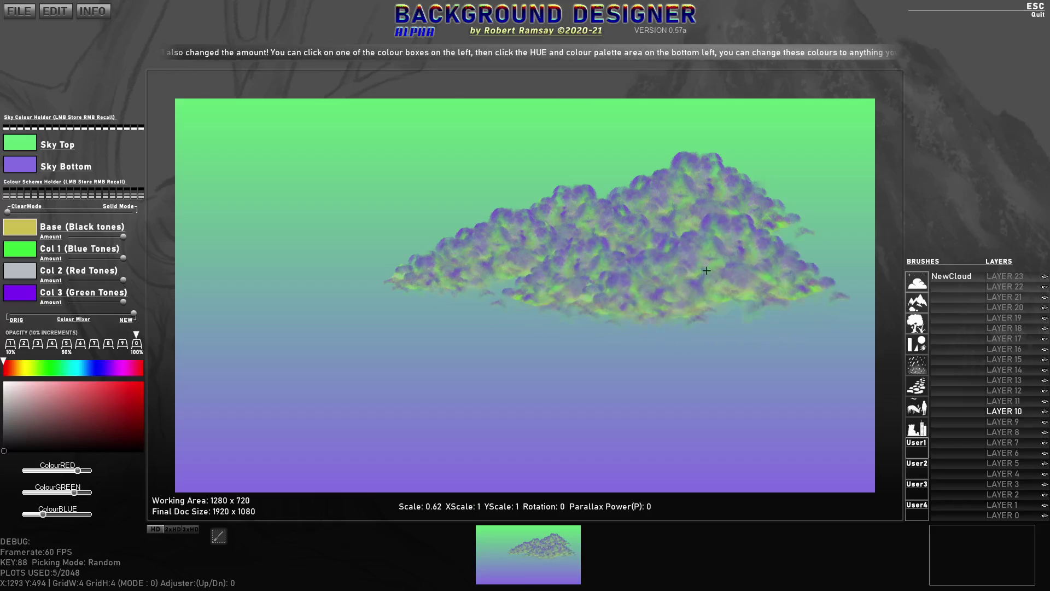
- Extend the cloud bank downward with more stamps, some mirrored, reduce the brush scale to 0.40 and clear the canvas
left_click(523, 293)
key("x")
left_click(465, 292)
scroll(465, 292, "down", 3)
left_click(399, 320)
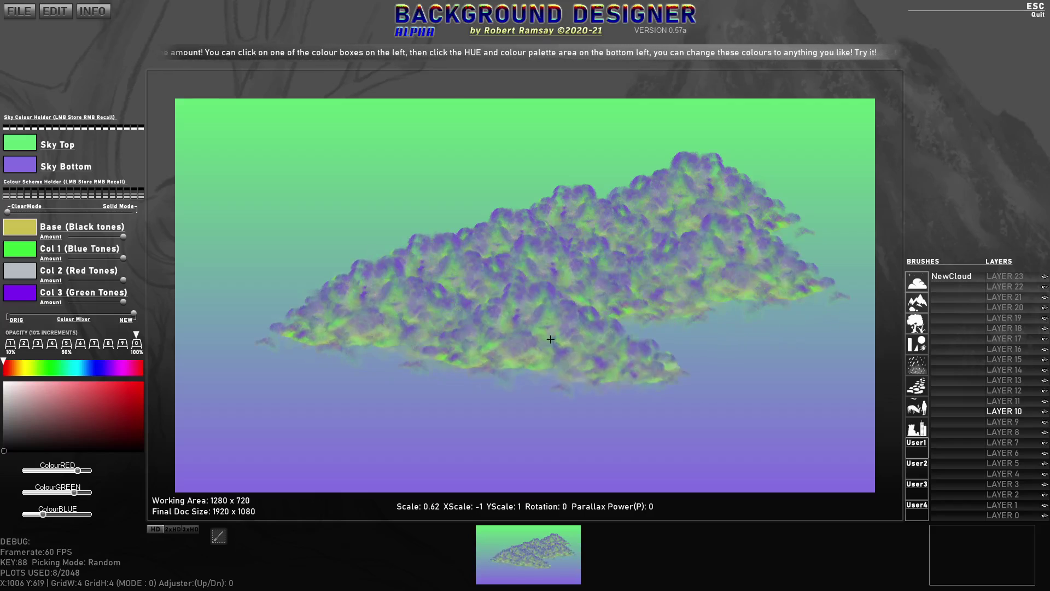
left_click(553, 345)
left_click(699, 334)
scroll(584, 378, "down", 3)
key("BackSpace")
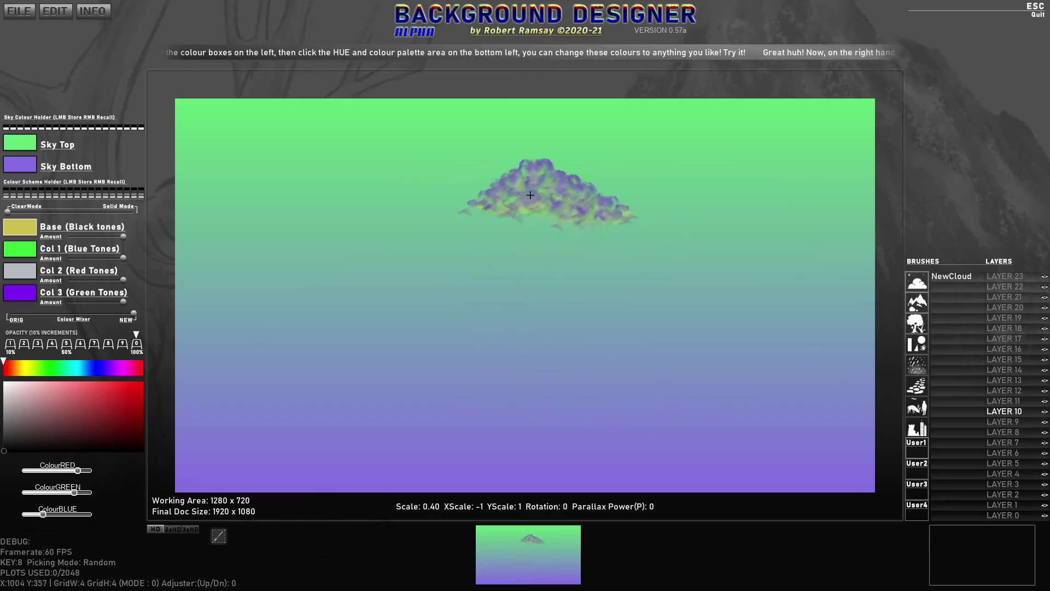
- Paint continuous strokes of the mirrored NewCloud brush at 0.40 scale across the canvas, and clear it again
mouse_move(339, 174)
left_mouse_down()
mouse_move(342, 203)
mouse_move(418, 196)
mouse_move(619, 214)
mouse_move(683, 231)
mouse_move(336, 329)
mouse_move(317, 293)
mouse_move(639, 327)
mouse_move(728, 298)
mouse_move(428, 330)
mouse_move(333, 394)
left_mouse_up()
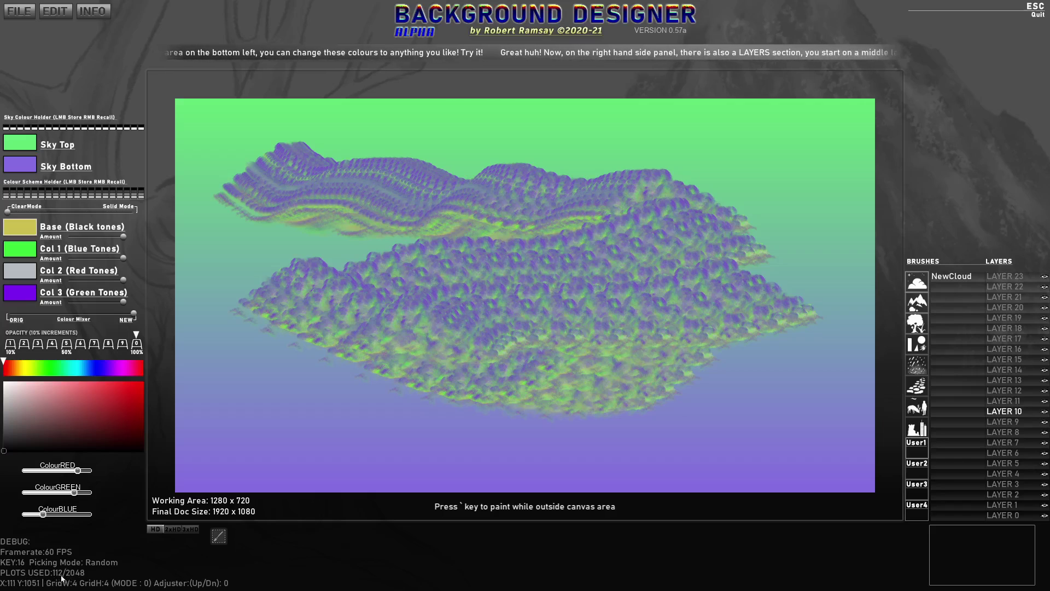
mouse_move(520, 361)
left_mouse_down()
mouse_move(438, 356)
mouse_move(306, 377)
mouse_move(684, 356)
mouse_move(742, 255)
left_mouse_up()
key("BackSpace")
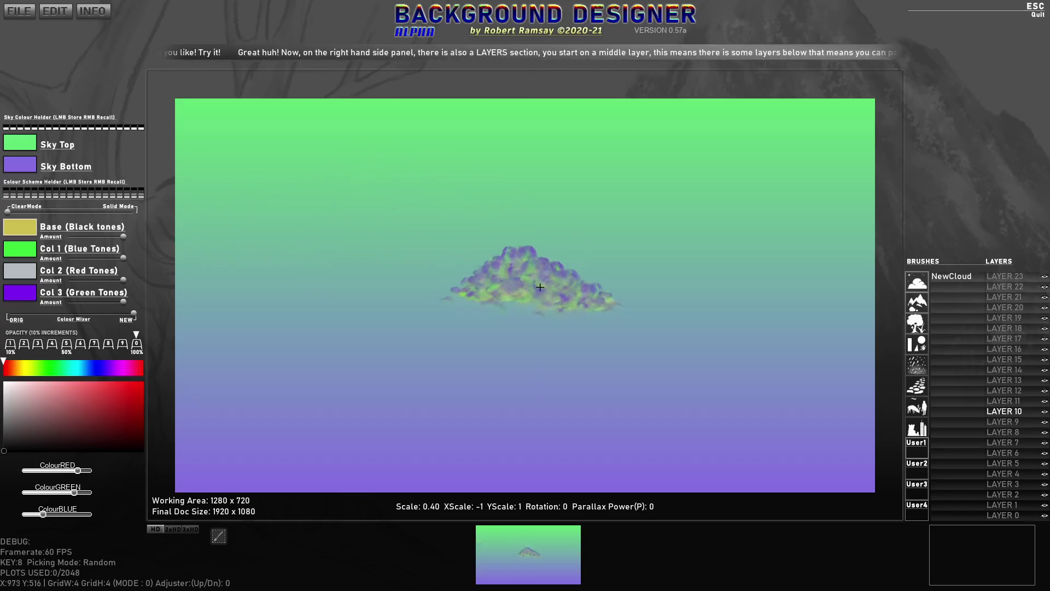
- Turn on edge wrapping and paint a tiling band of clouds at 0.40 scale, flipping the brush for the last few stamps
key("w")
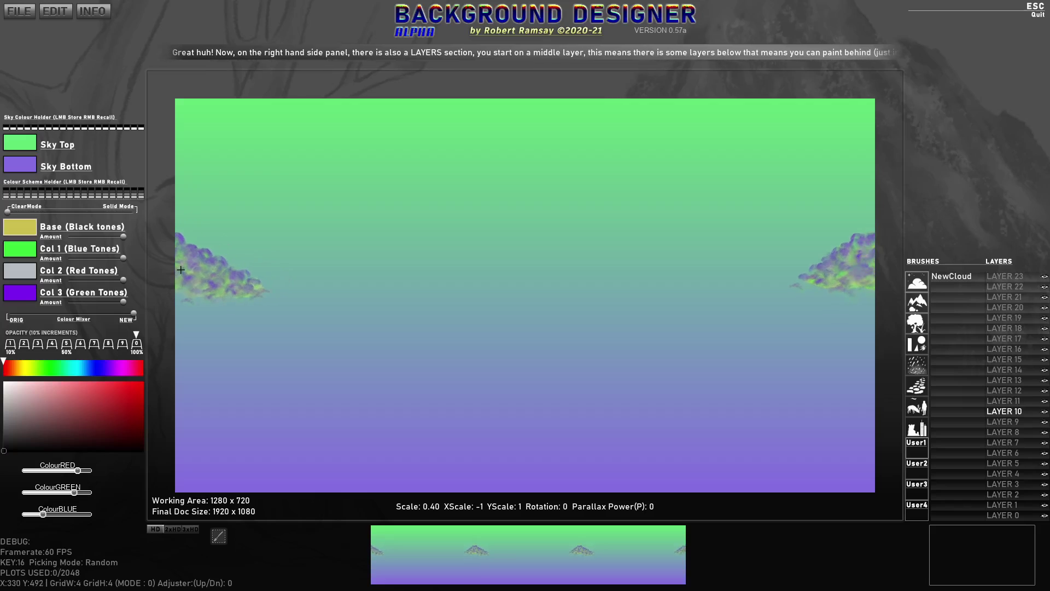
mouse_move(192, 266)
left_mouse_down()
mouse_move(247, 245)
mouse_move(283, 282)
mouse_move(320, 250)
mouse_move(362, 304)
mouse_move(401, 263)
mouse_move(448, 266)
mouse_move(478, 305)
mouse_move(569, 239)
mouse_move(600, 296)
mouse_move(519, 290)
mouse_move(636, 270)
mouse_move(689, 274)
mouse_move(793, 245)
mouse_move(810, 275)
mouse_move(761, 295)
mouse_move(656, 287)
left_mouse_up()
left_click(645, 255)
left_click(623, 238)
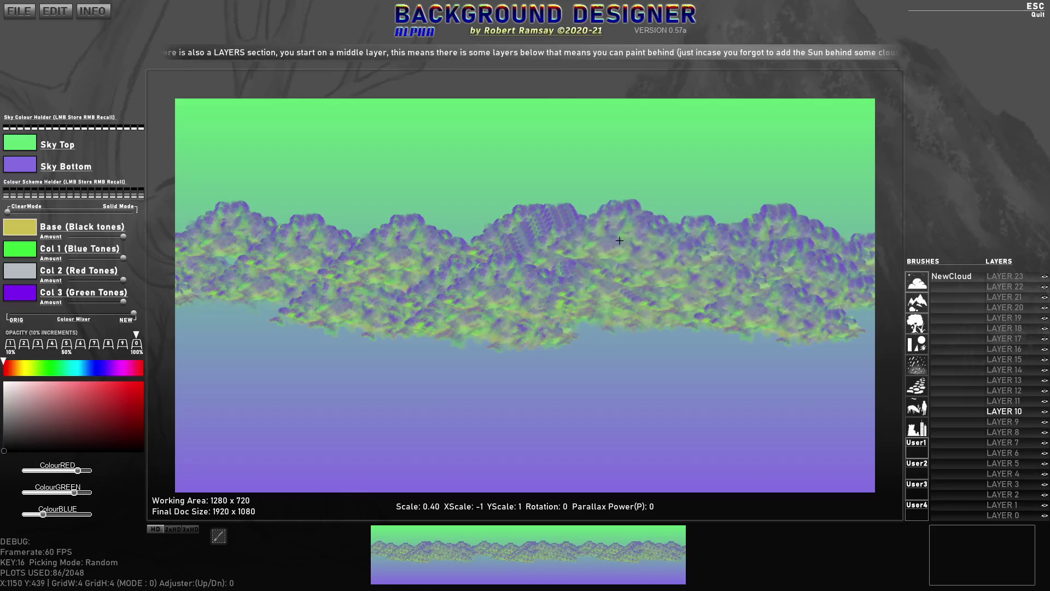
key("x")
left_click(561, 208)
left_click(512, 229)
left_click(460, 263)
- Add larger clouds over the band at 0.70 scale, lowering the opacity to 50% for the translucent ones
scroll(474, 263, "up", 11)
scroll(471, 263, "up", 4)
left_click(455, 266)
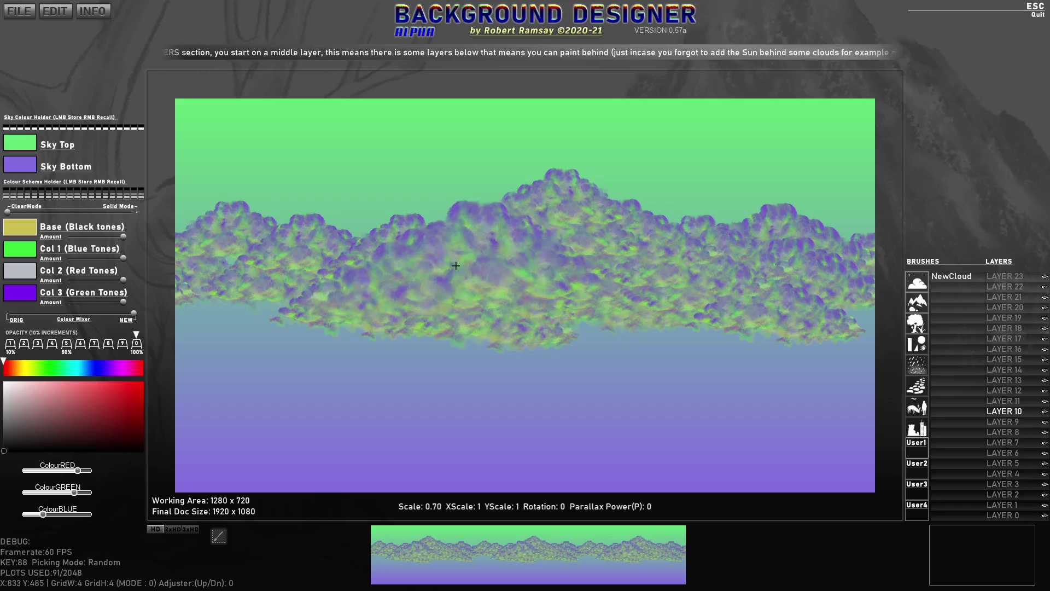
key("5")
mouse_move(456, 265)
left_mouse_down()
mouse_move(356, 283)
mouse_move(381, 260)
mouse_move(326, 223)
mouse_move(320, 250)
mouse_move(676, 319)
mouse_move(787, 306)
mouse_move(826, 247)
mouse_move(535, 266)
mouse_move(458, 328)
mouse_move(450, 480)
mouse_move(328, 491)
mouse_move(237, 543)
left_mouse_up()
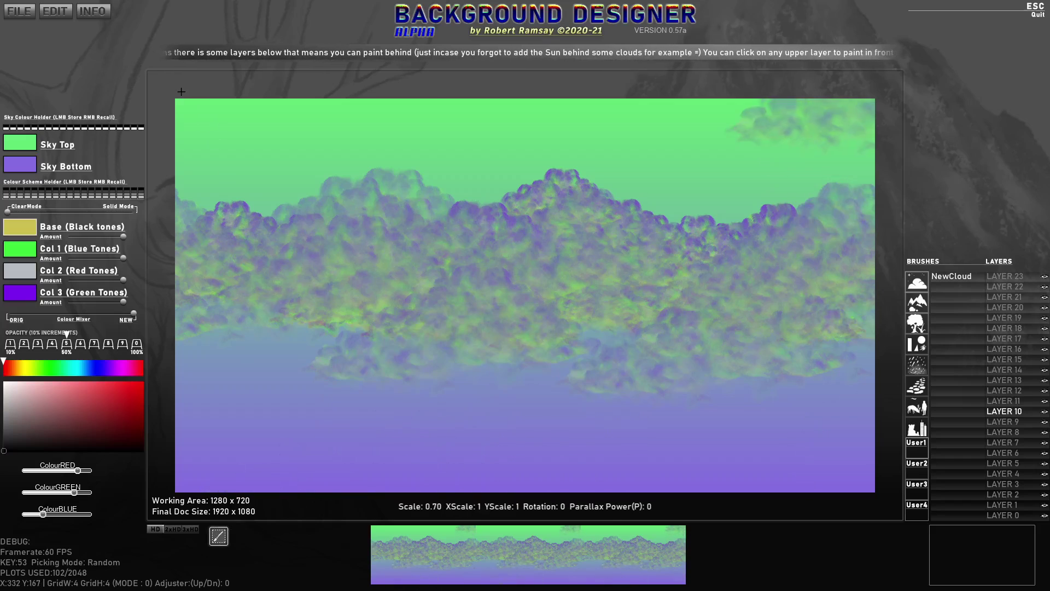
- Capture the whole canvas as a custom brush named NewCap and clear the canvas
left_click_drag(178, 103, 319, 215)
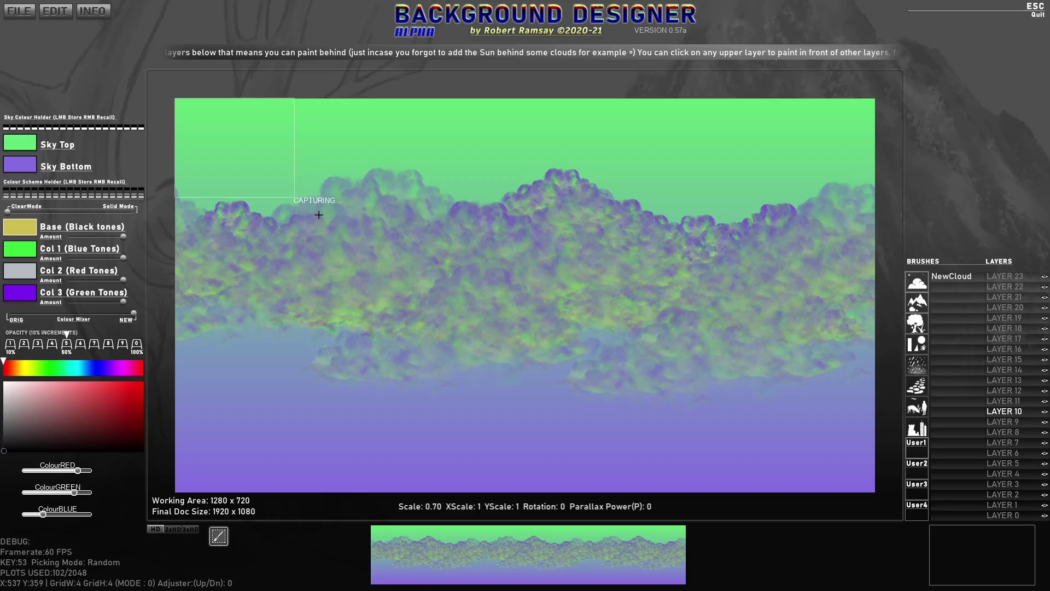
mouse_move(548, 378)
left_mouse_down()
mouse_move(875, 471)
mouse_move(878, 495)
left_mouse_up()
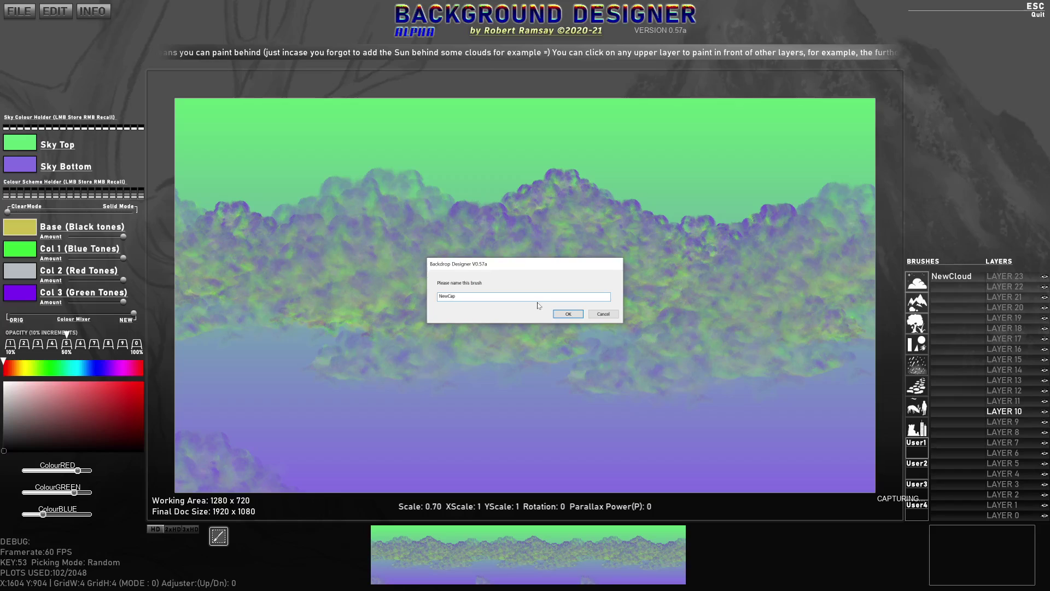
left_click(568, 315)
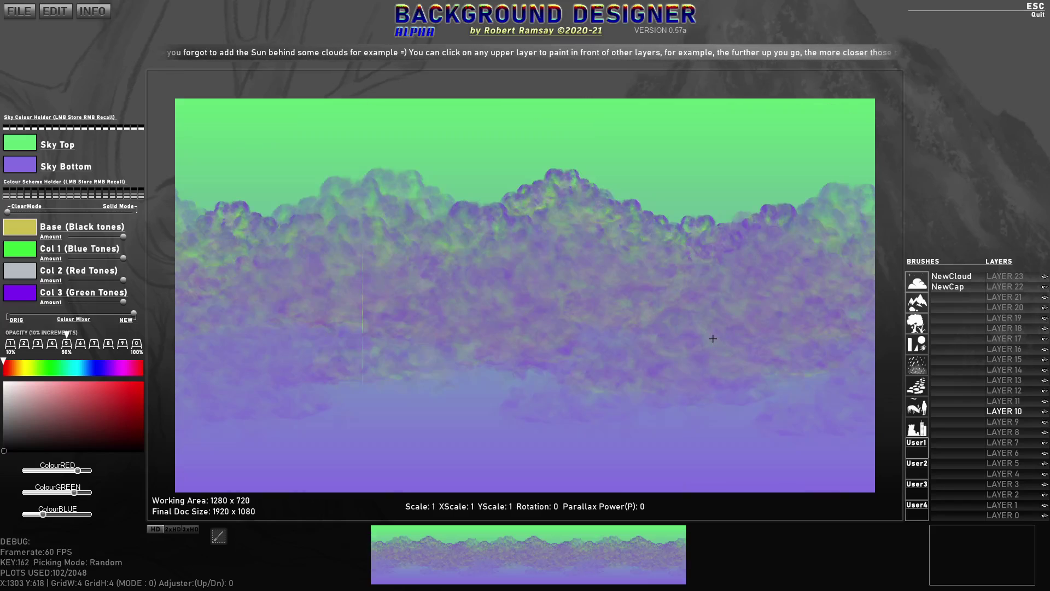
key("BackSpace")
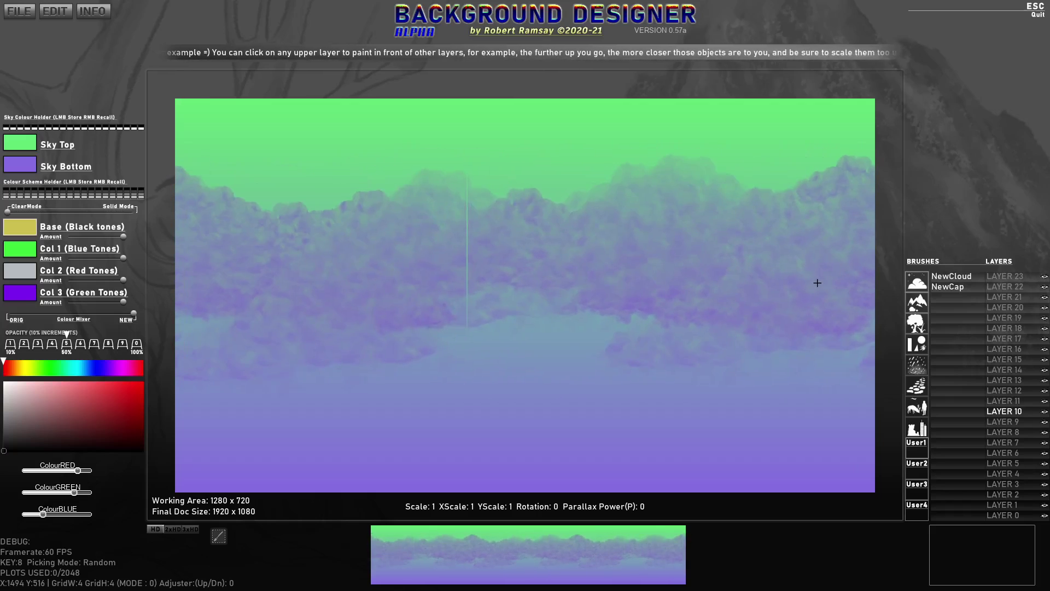
- Preview how the NewCap brush wraps across the canvas edges and reduce the brush scale to 0.98
key("w")
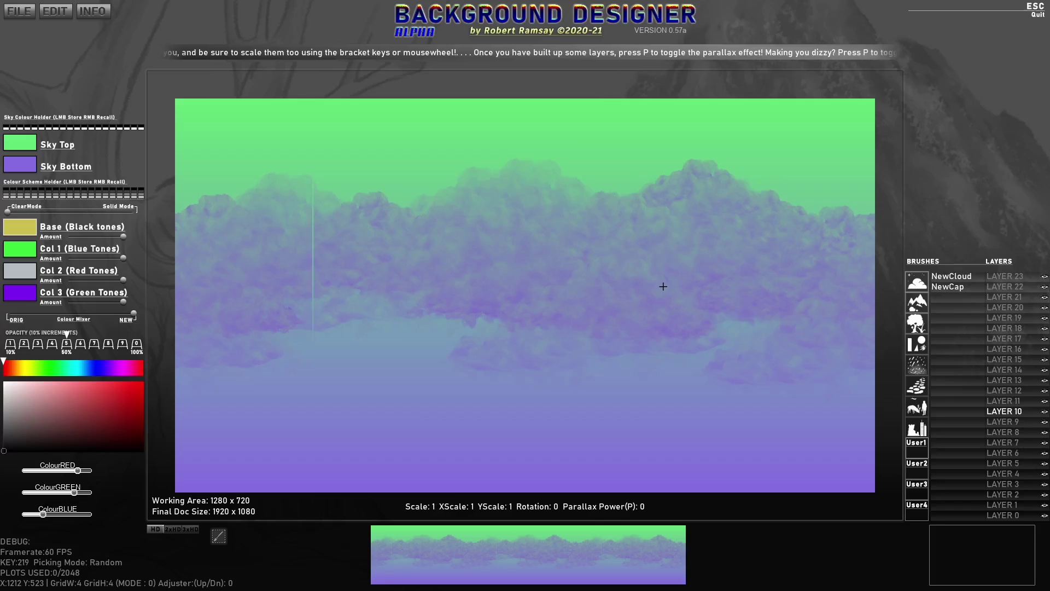
key("bracketright")
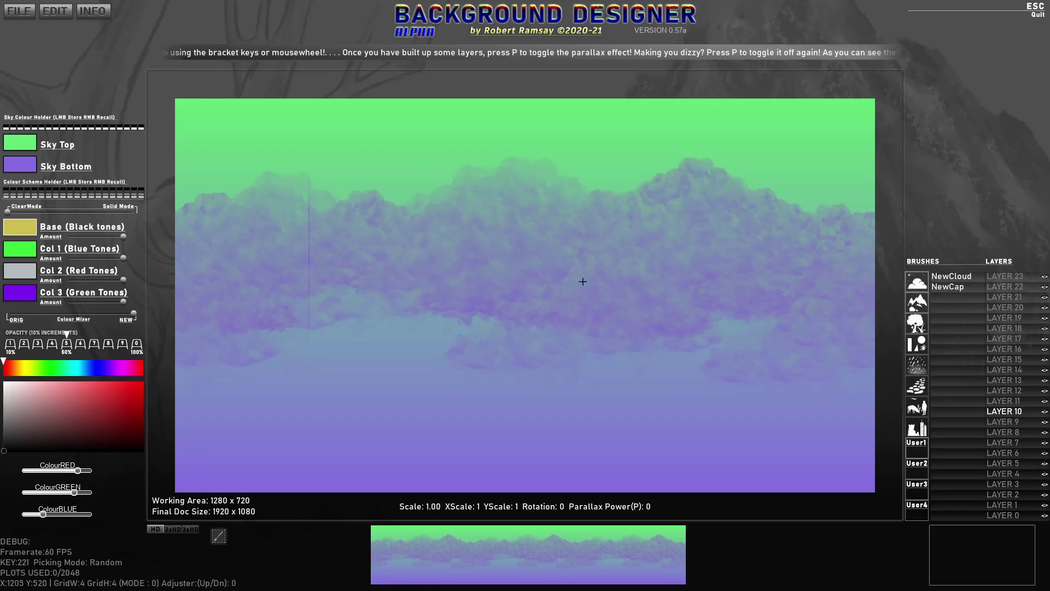
key("shift")
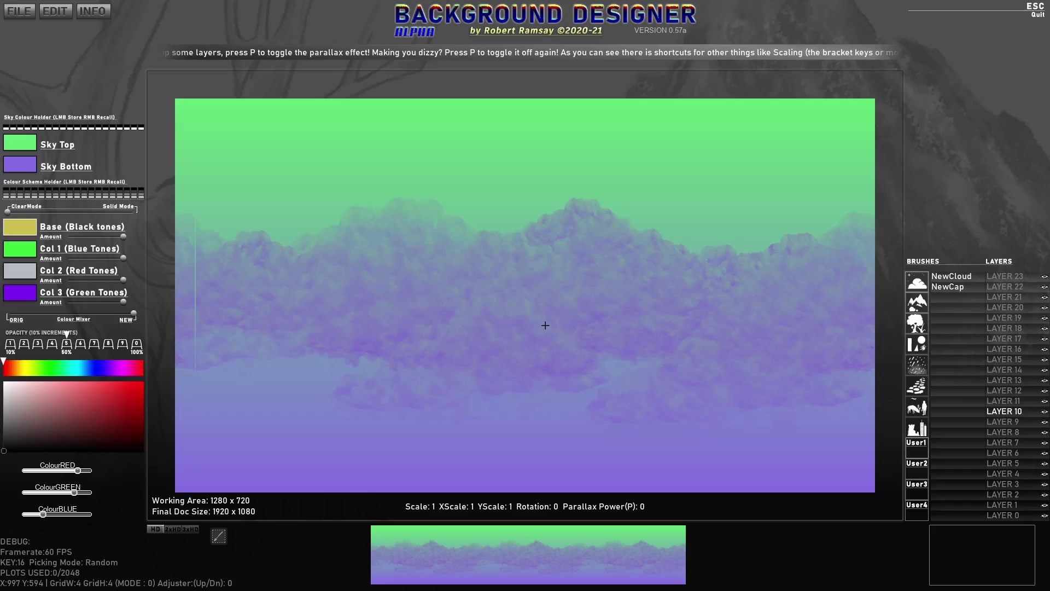
scroll(630, 316, "down", 2)
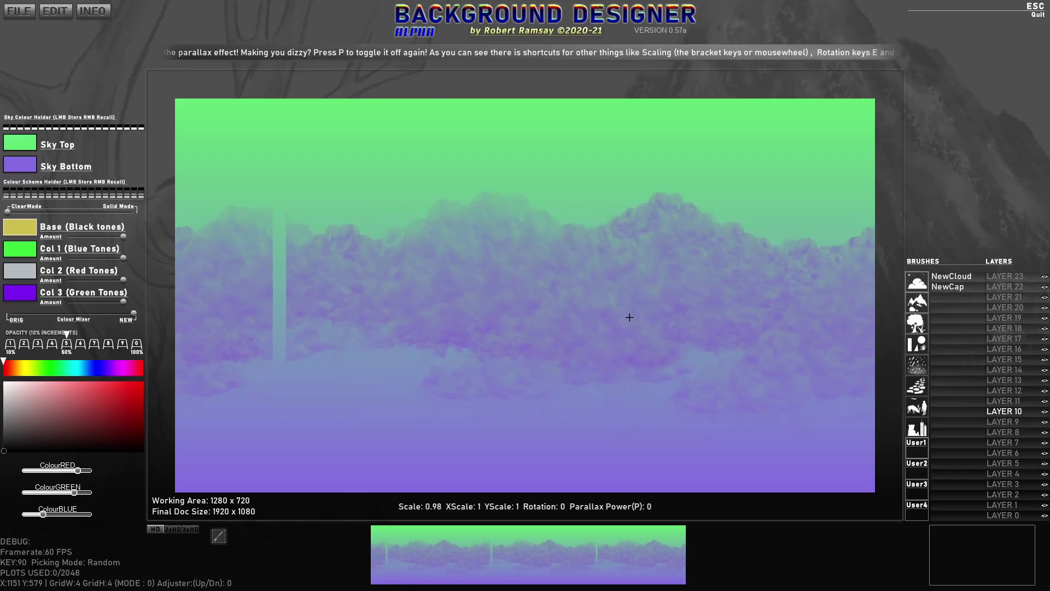
key("BackSpace")
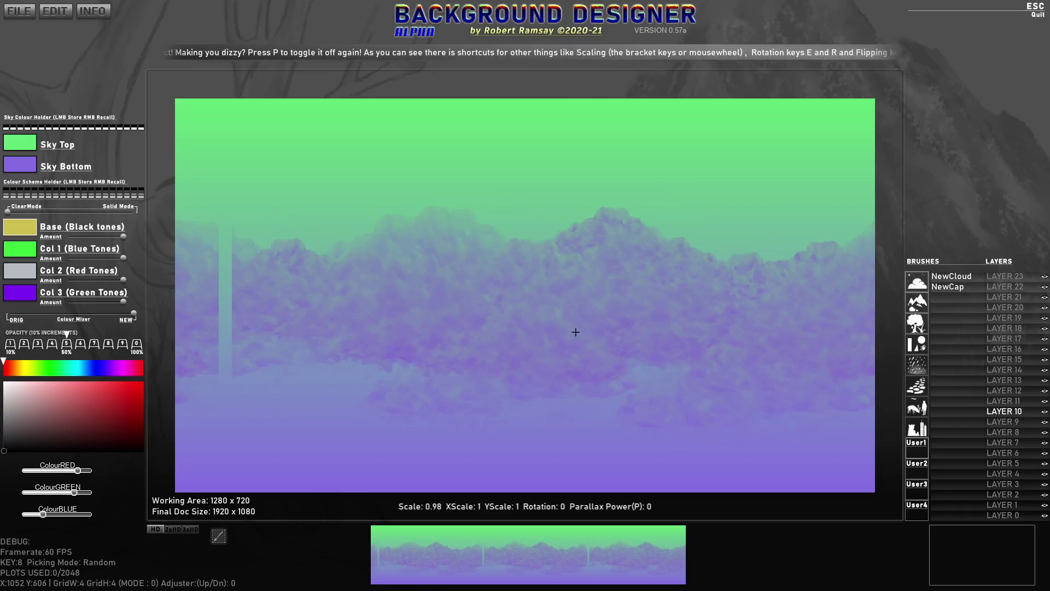
- Select the NewCloud brush and stamp seven overlapping clouds across the wrapped canvas at 0.98 scale and 50% opacity
left_click(955, 277)
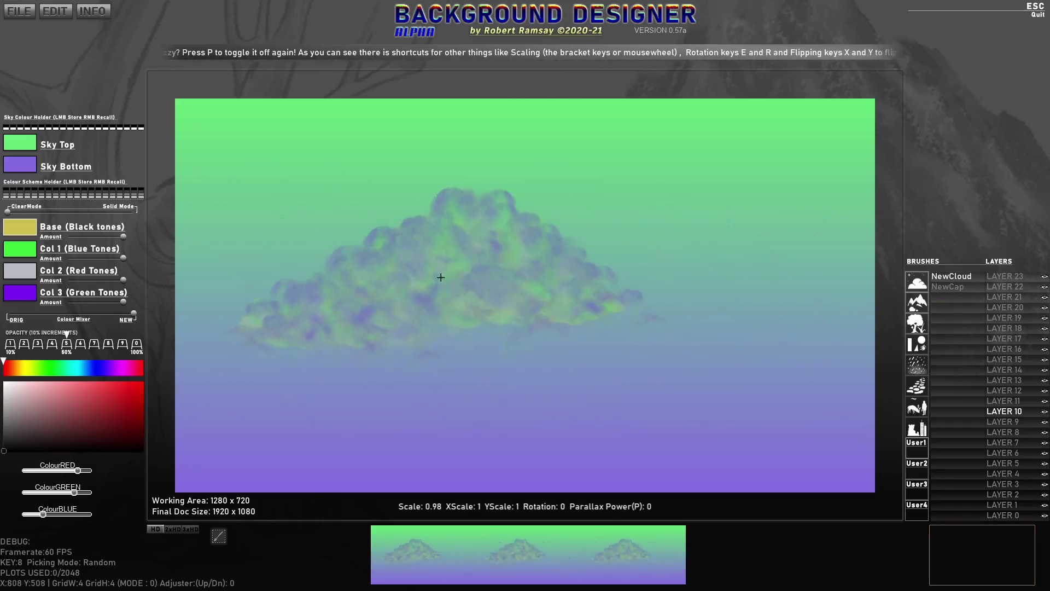
left_click(205, 285)
left_click(412, 265)
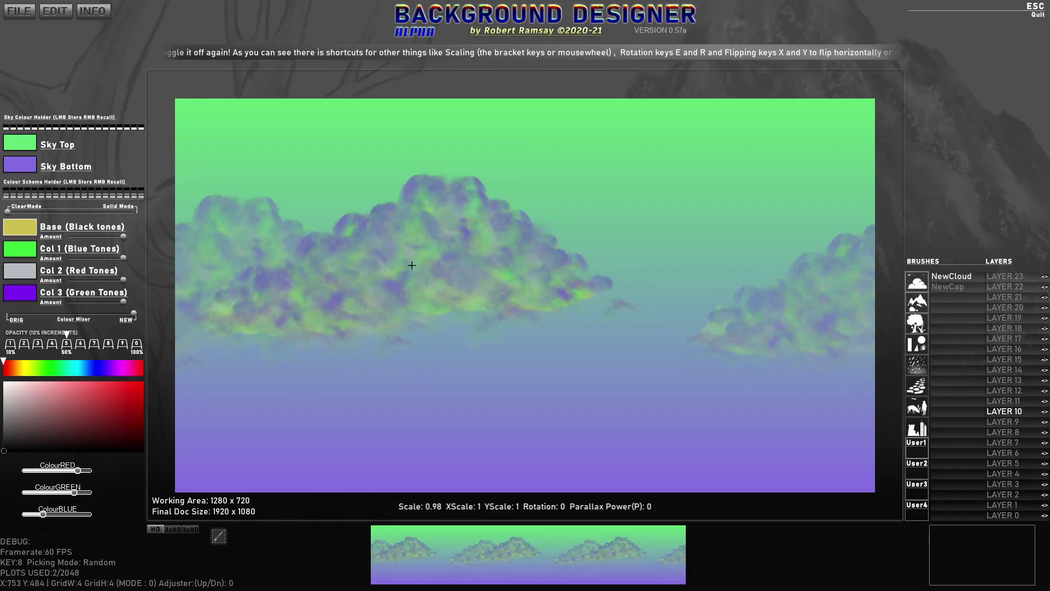
left_click(650, 273)
left_click(733, 334)
left_click(765, 317)
left_click(544, 312)
left_click(508, 313)
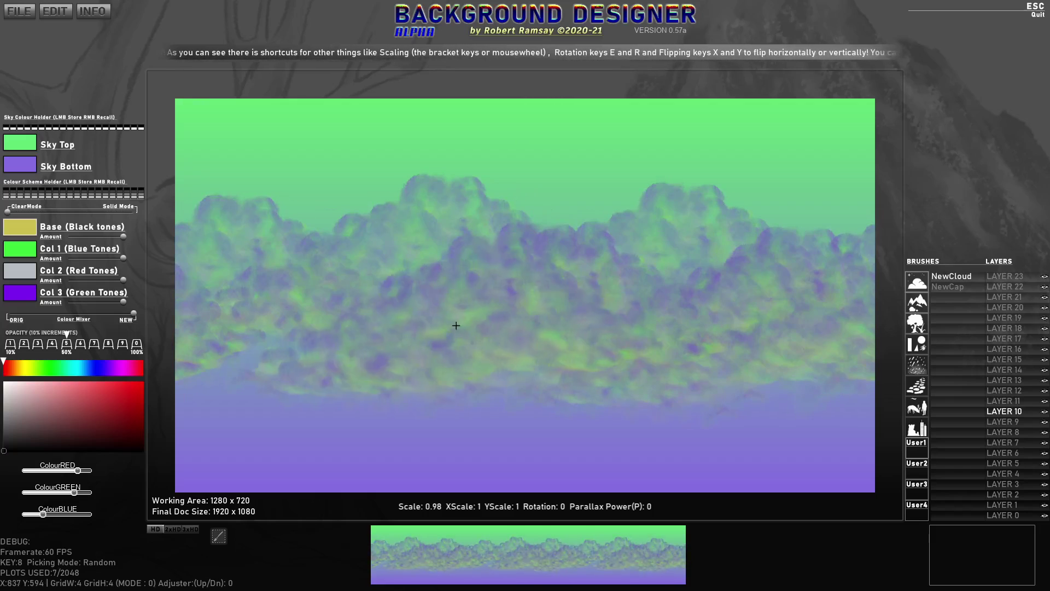
- Hide the sky gradient so the clouds sit on a transparent background, and shrink the brush to 0.08 scale
key("i")
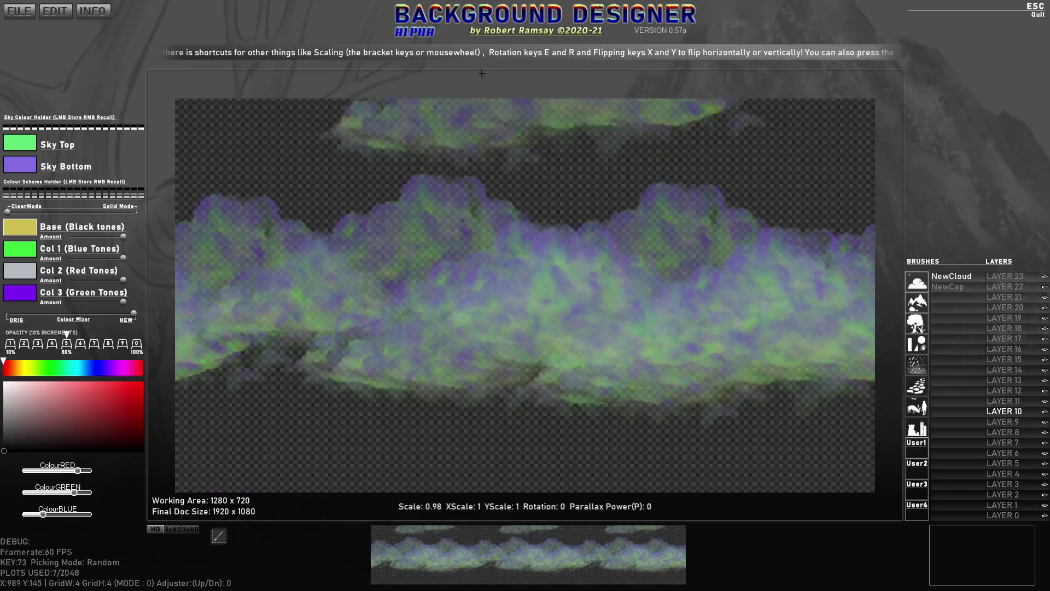
scroll(514, 126, "down", 12)
scroll(617, 164, "up", 1)
scroll(610, 176, "down", 20)
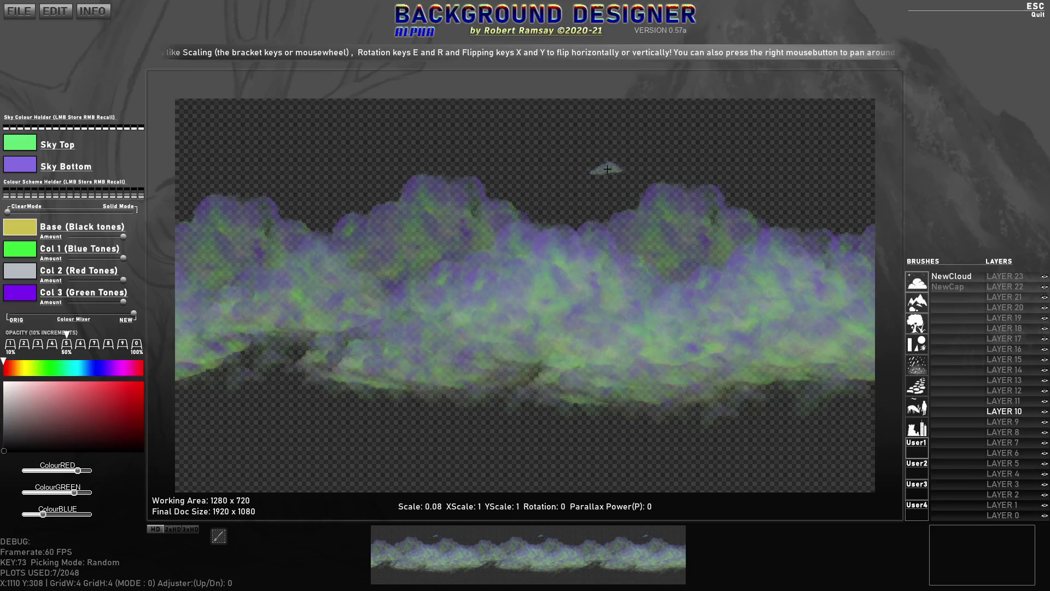
key("i")
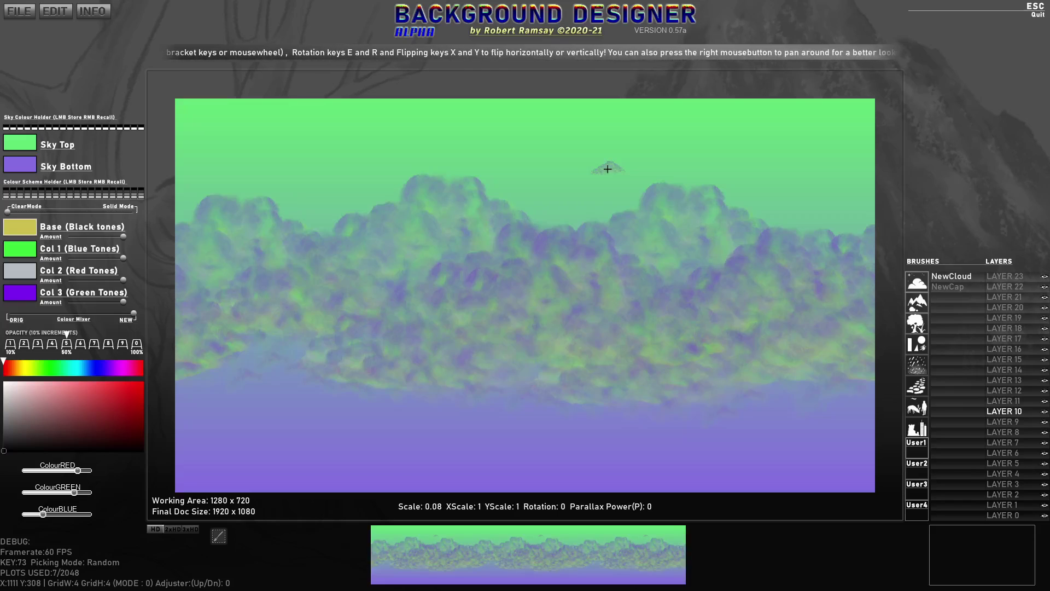
key("i")
key("i")
key("i")
key("i")
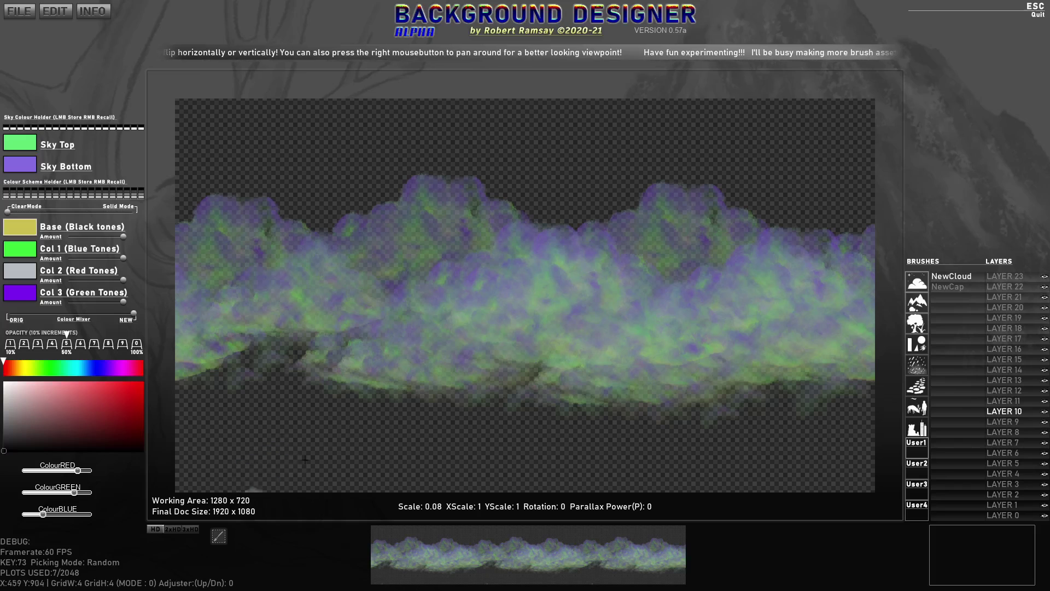
- Save the full merged image as a PNG named TileSky on the Desktop
key("ctrl+s")
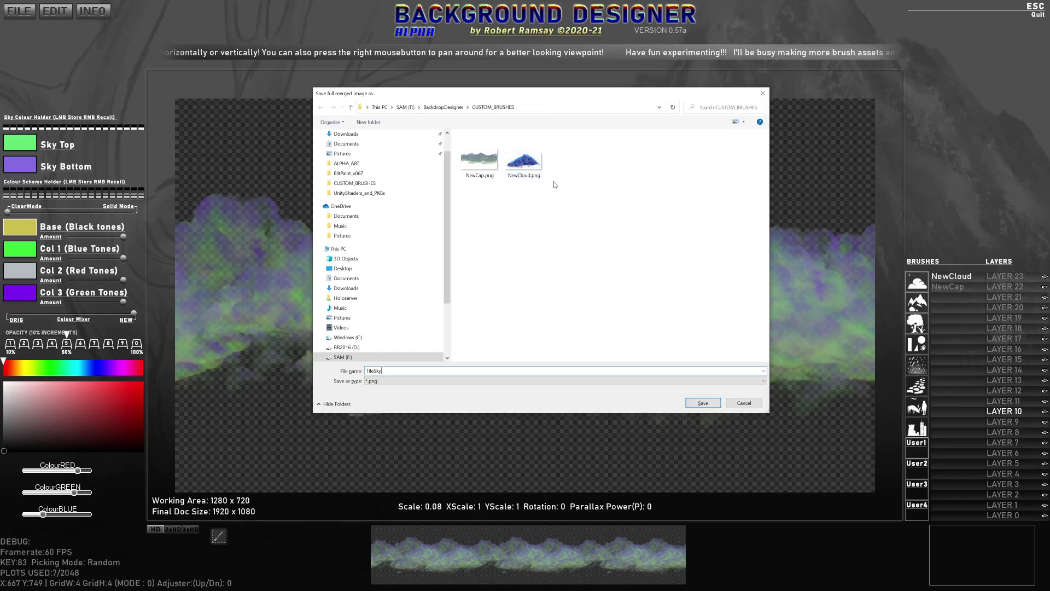
scroll(377, 186, "up", 2)
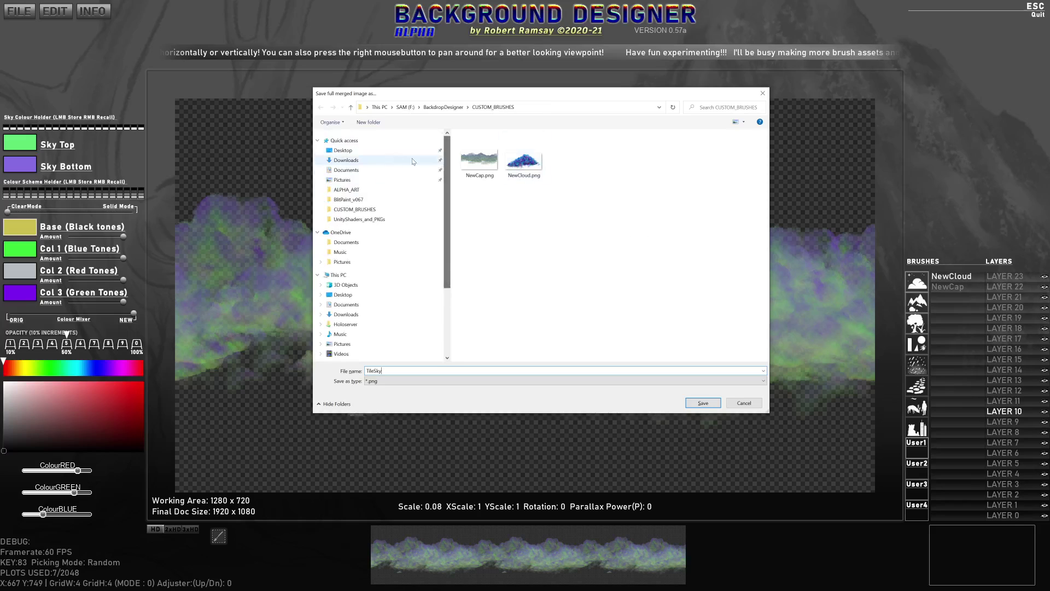
left_click(367, 153)
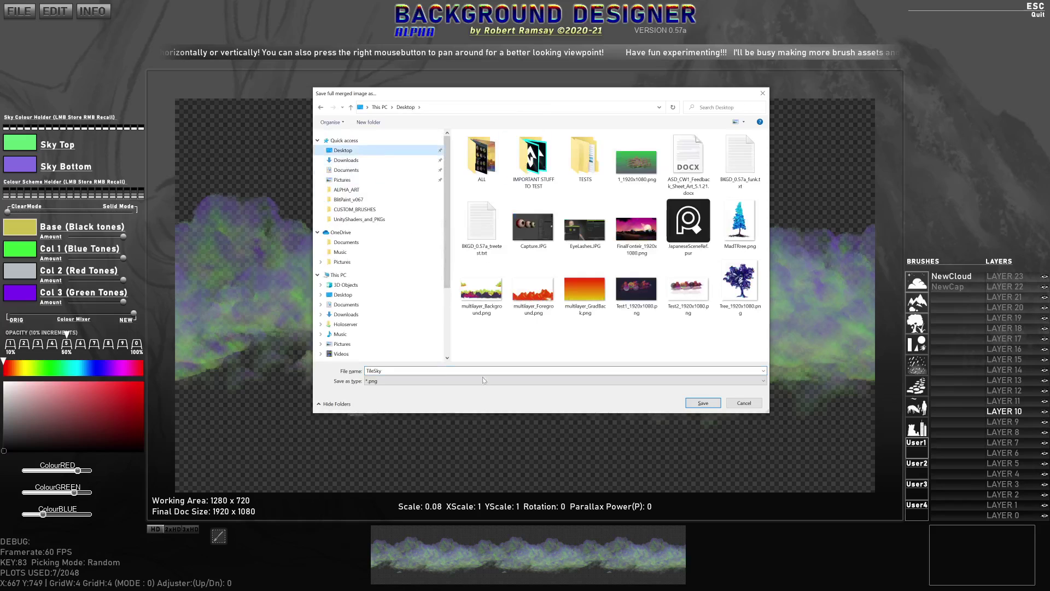
left_click(713, 405)
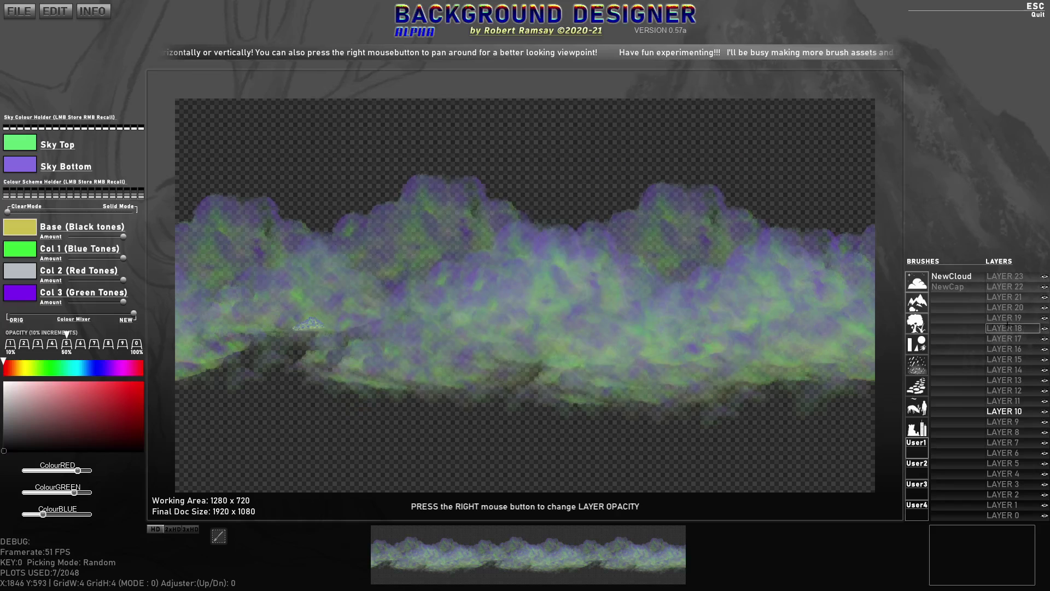
- Load TileSky_1920x1080.png from the Desktop into the third custom brush slot and name the brush TileSky
left_click(951, 298)
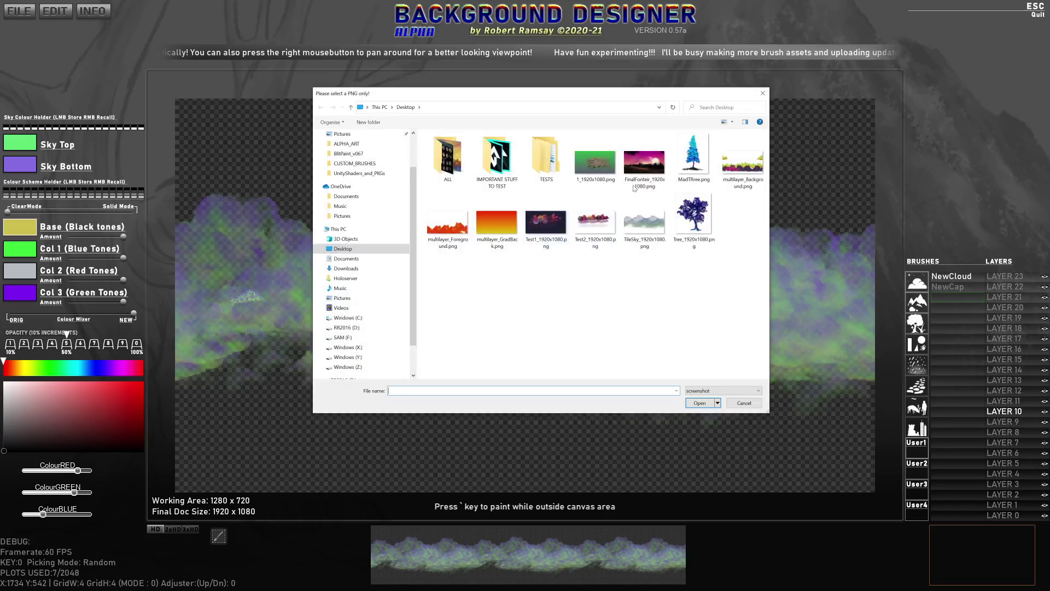
left_click(656, 229)
double_click(656, 229)
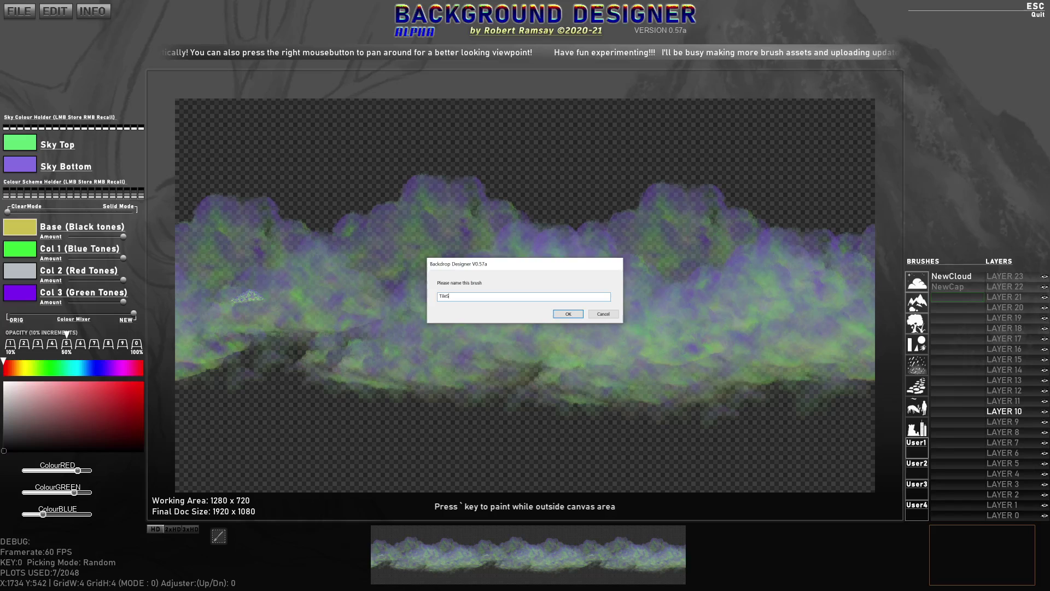
left_click(578, 316)
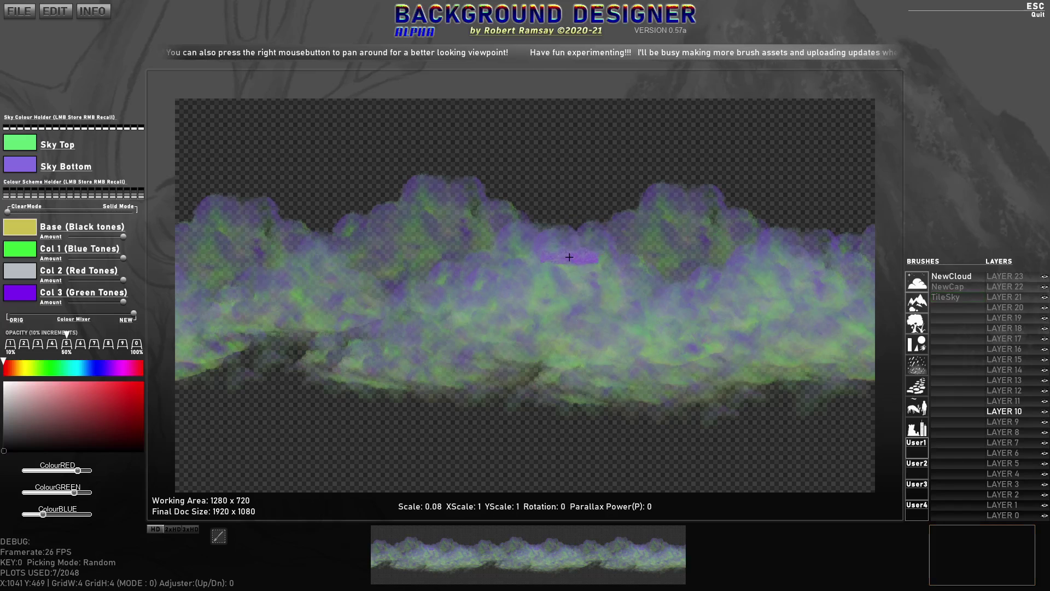
- Clear the stamped clouds from the canvas and enlarge the TileSky brush to scale 1
left_click_drag(566, 256, 570, 257)
key("BackSpace")
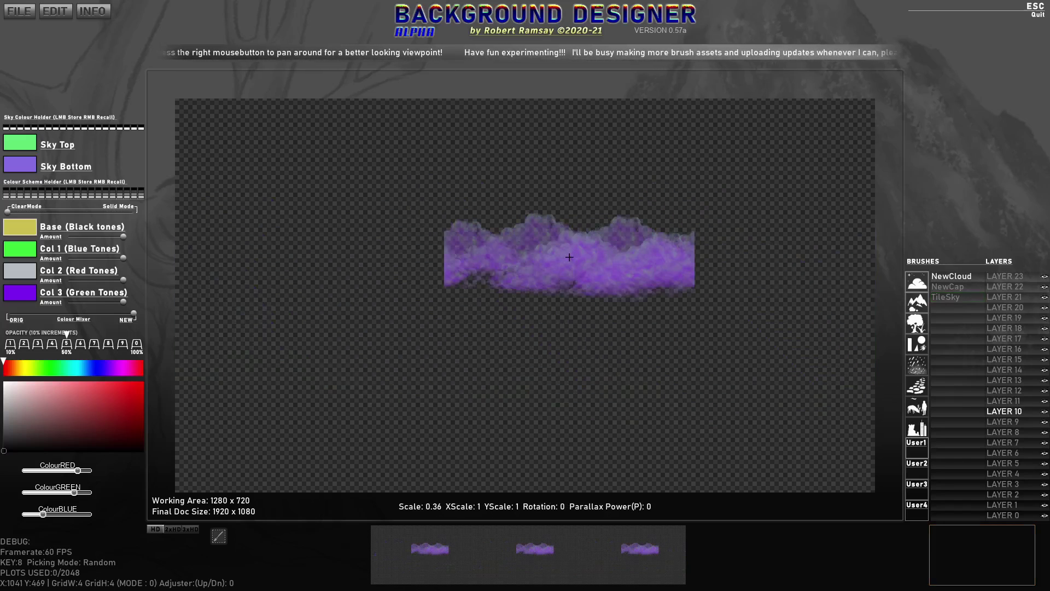
scroll(547, 284, "up", 4)
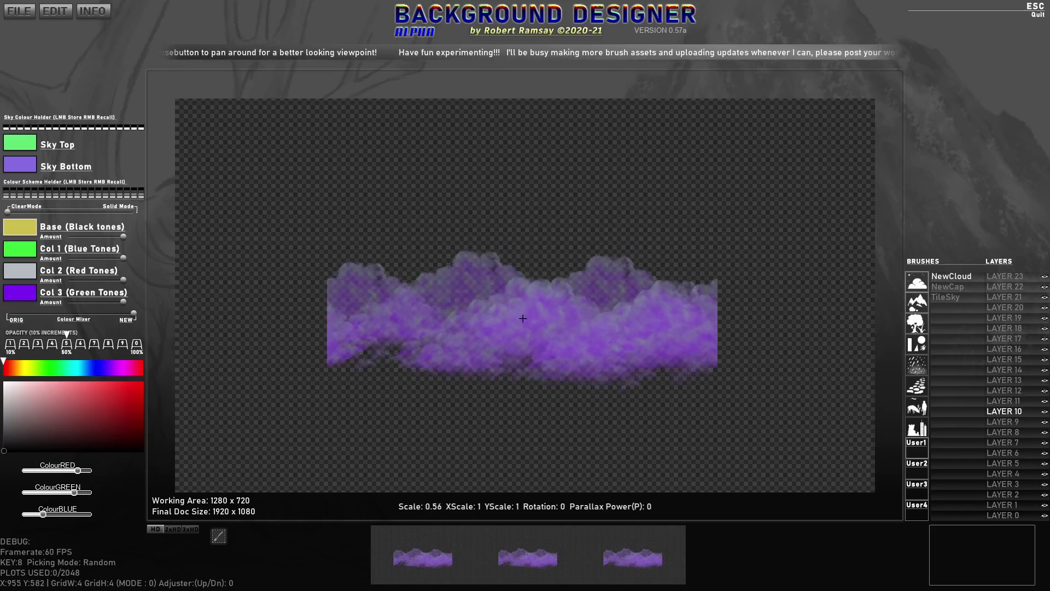
scroll(523, 318, "down", 2)
scroll(523, 318, "up", 3)
scroll(522, 317, "down", 2)
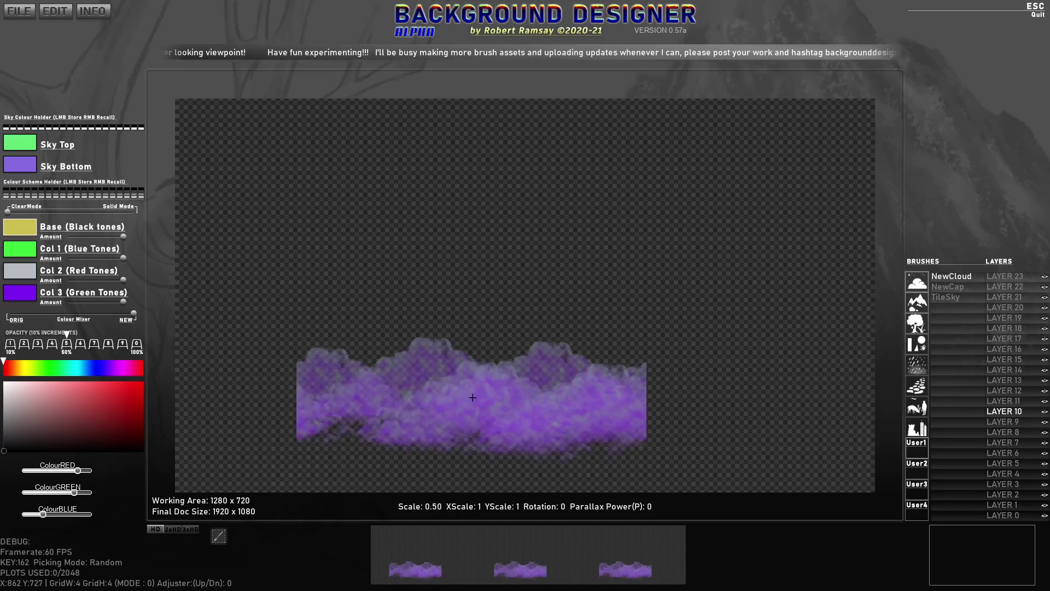
scroll(473, 396, "down", 2)
scroll(474, 394, "up", 2)
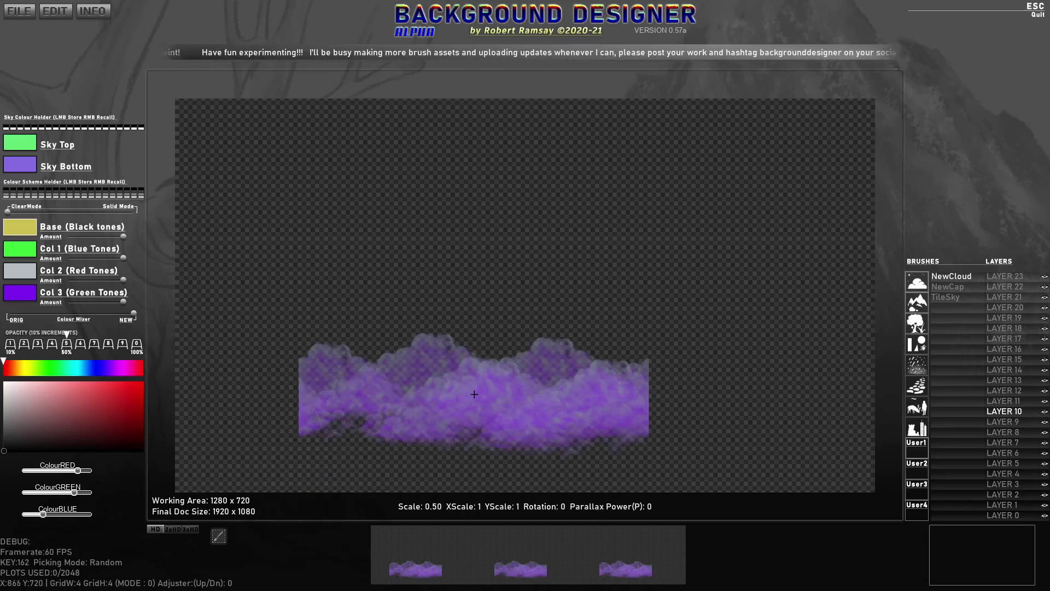
scroll(474, 394, "up", 1)
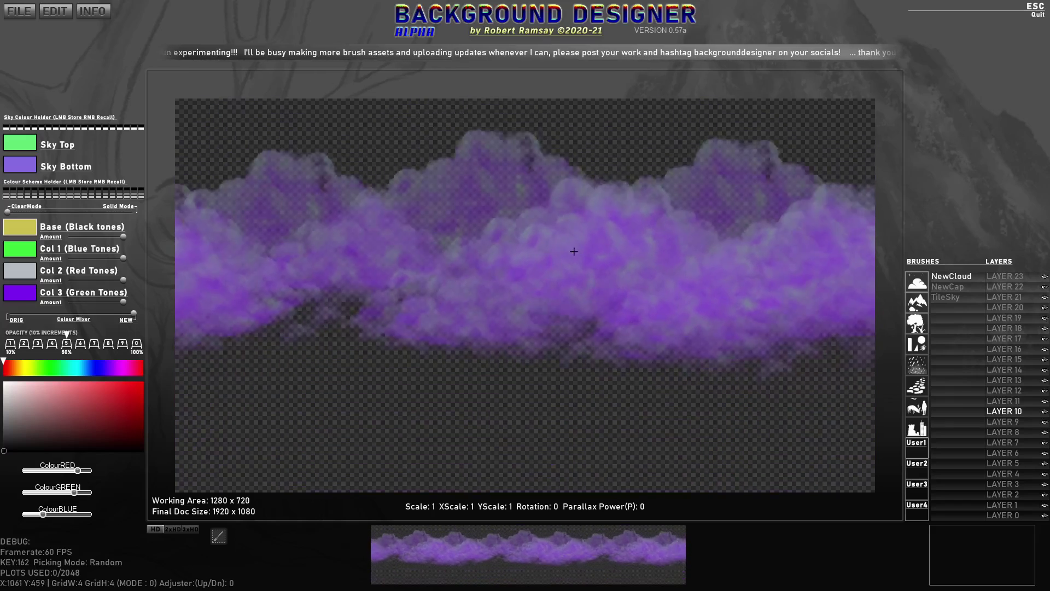
- Show the sky gradient again and compare the brush's tiling at 0.82 scale, returning it to scale 1
key("i")
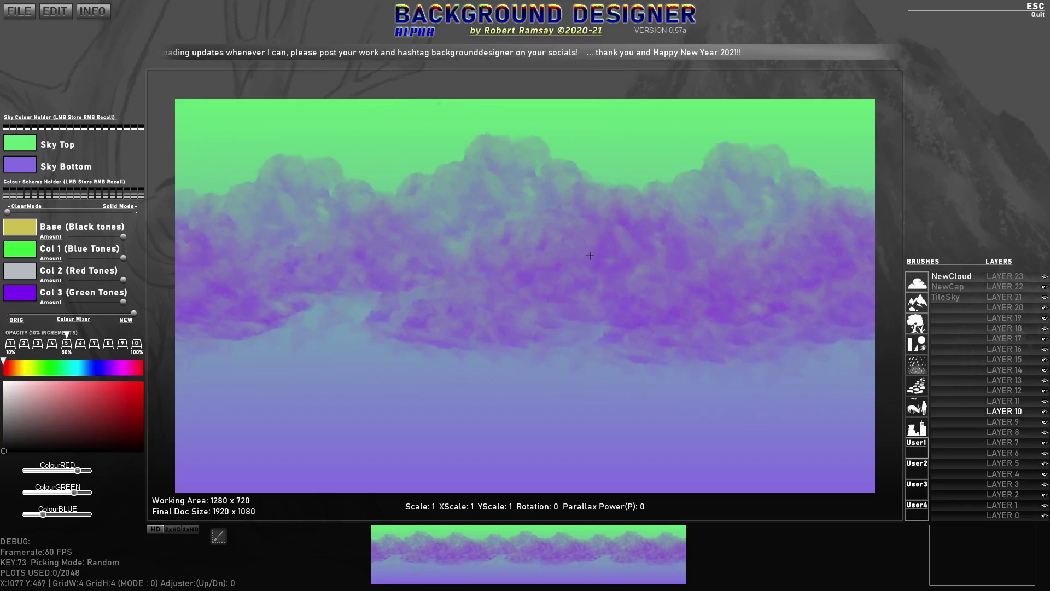
scroll(741, 280, "down", 9)
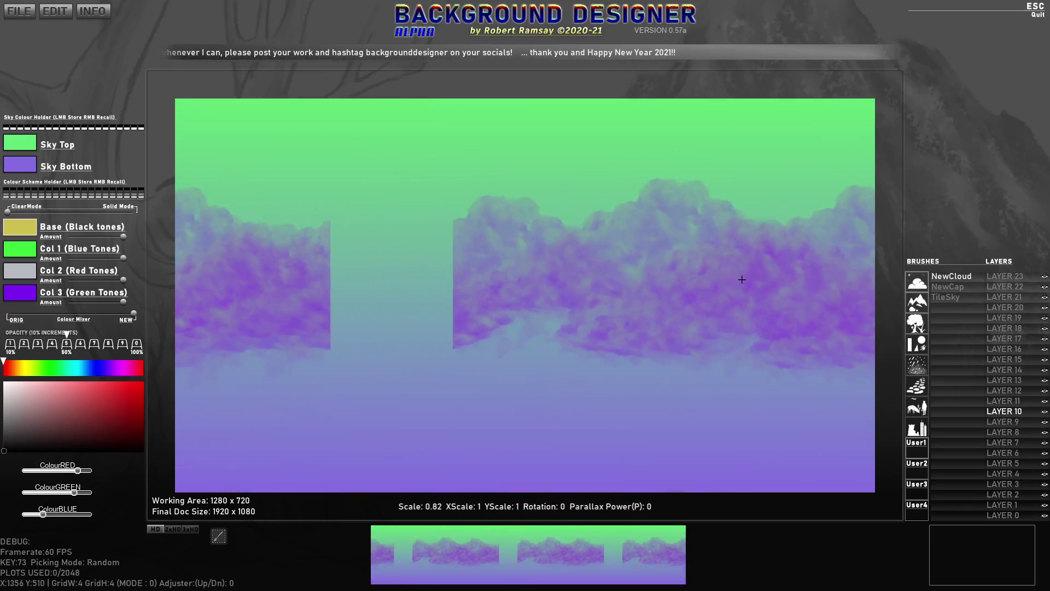
scroll(739, 279, "up", 2)
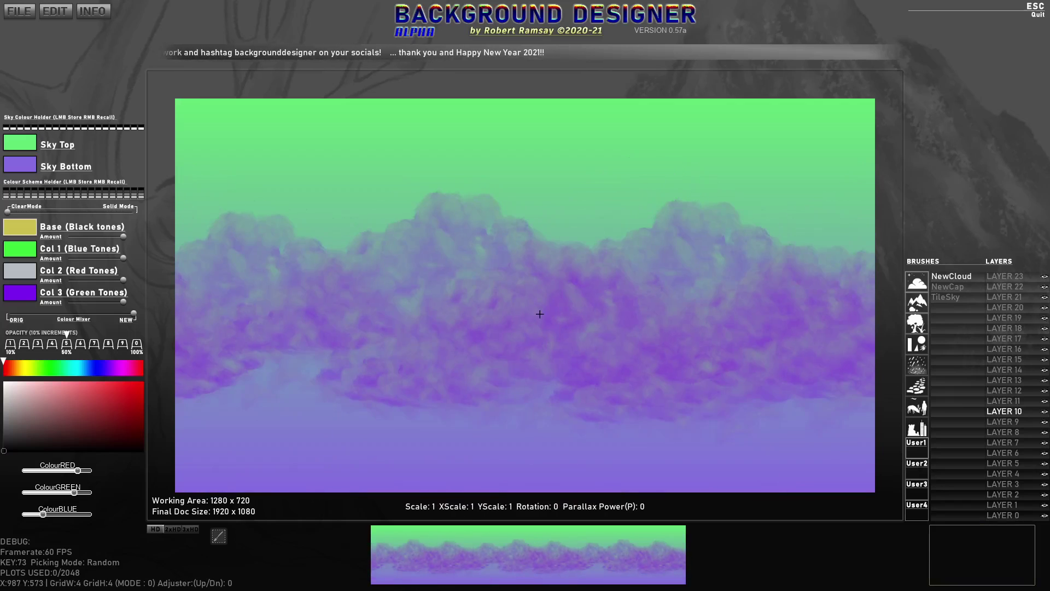
- Try stamping four overlapping TileSky cloud banks at 50% opacity across the canvas, and clear them all
left_click(680, 230)
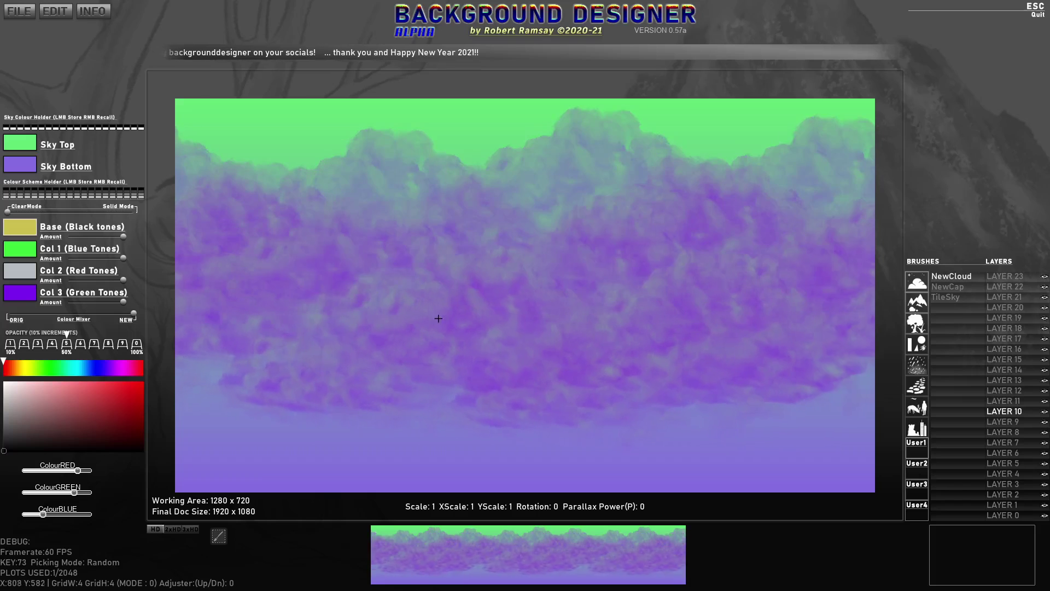
left_click(405, 314)
left_click(724, 399)
left_click(480, 449)
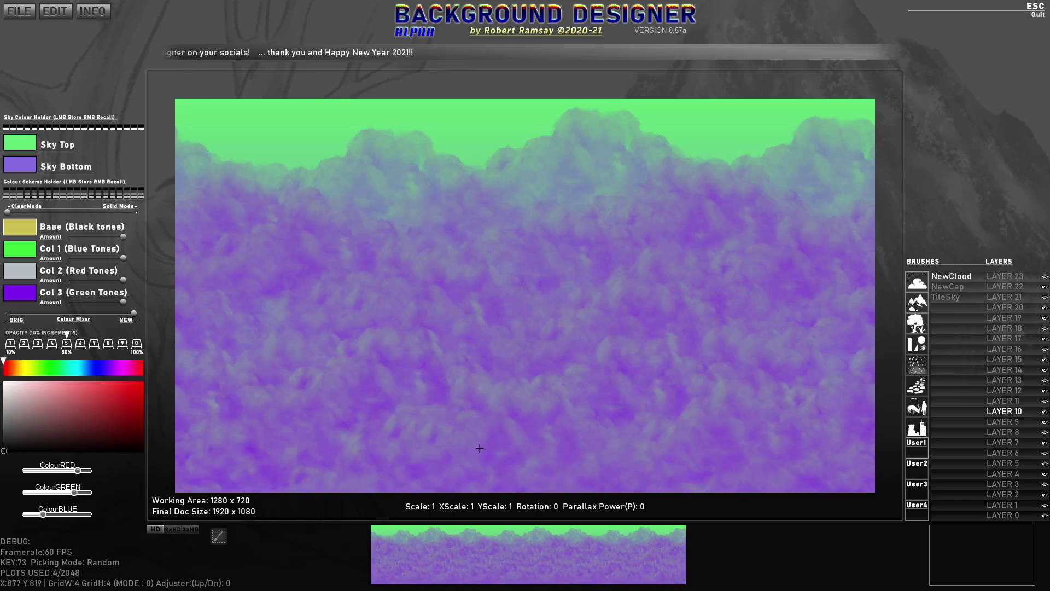
key("BackSpace")
- Set the brush opacity to 100% at scale 1 and randomise its colours until a green, lime, beige and orange scheme appears
scroll(609, 415, "down", 1)
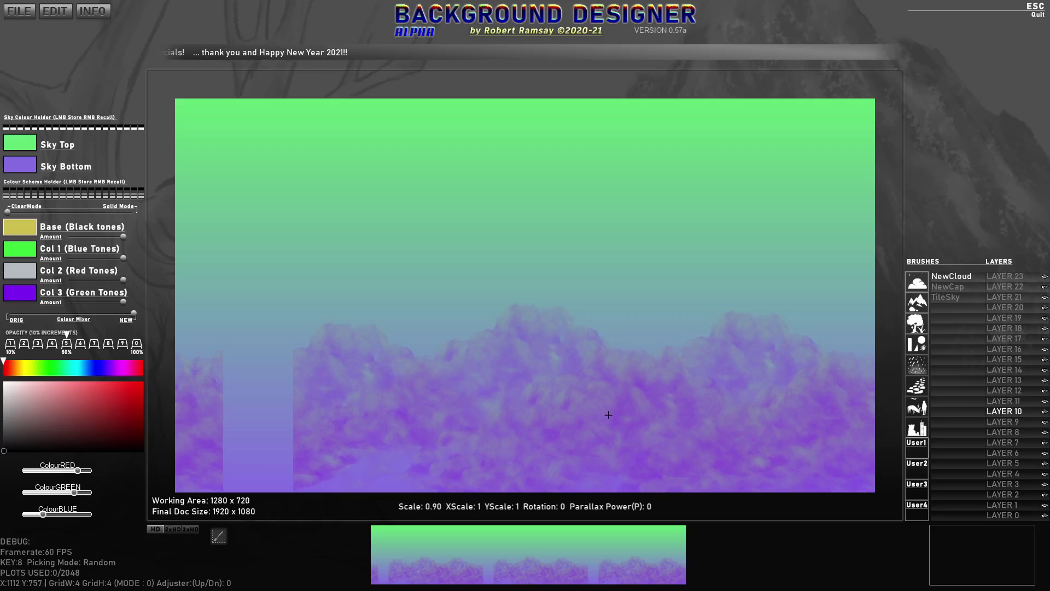
key("0")
scroll(586, 418, "up", 1)
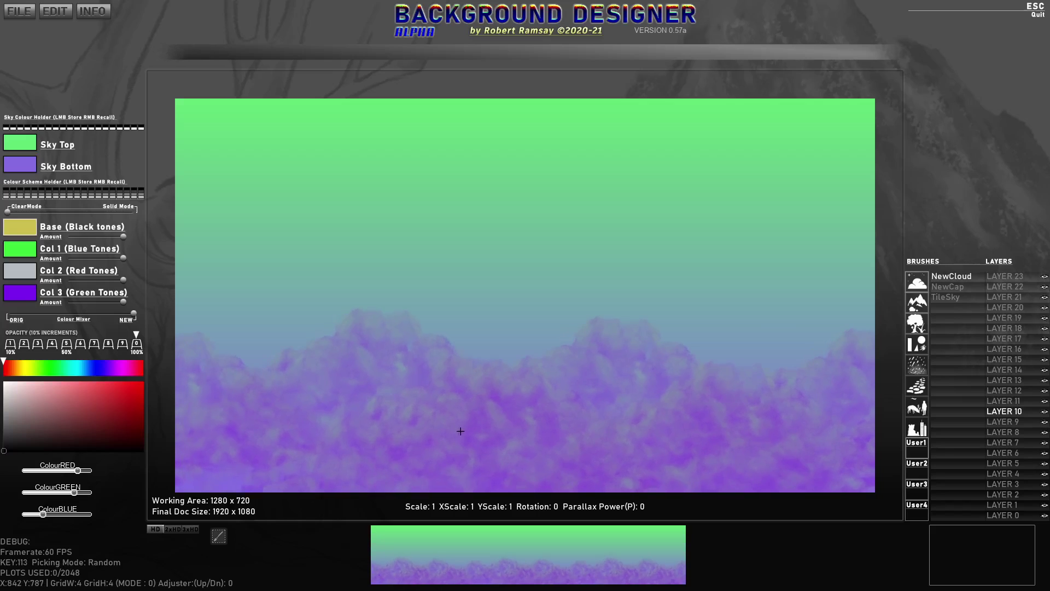
key("Tab")
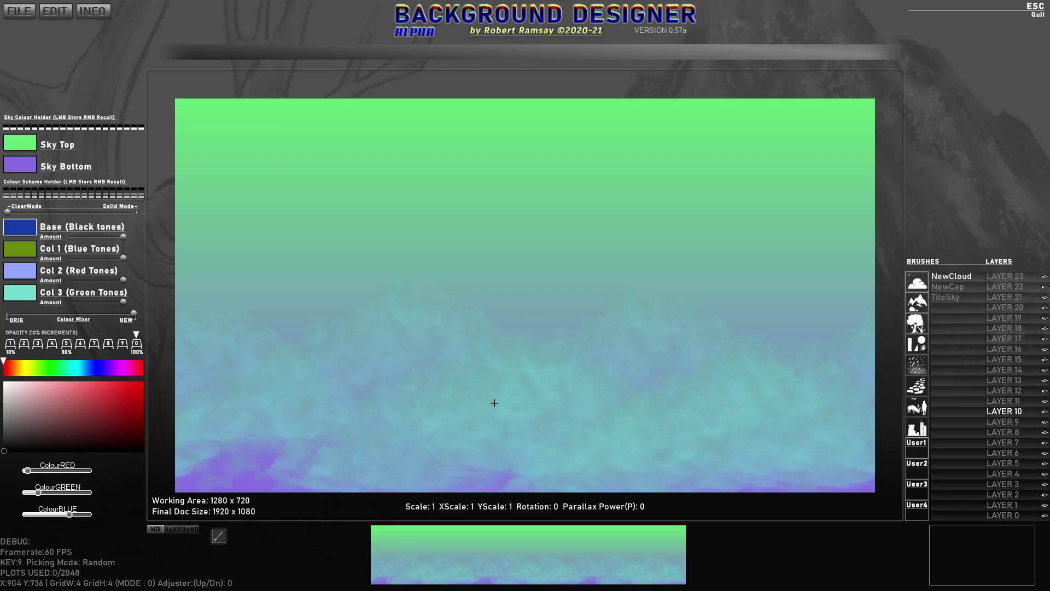
key("Tab")
key("Tab")
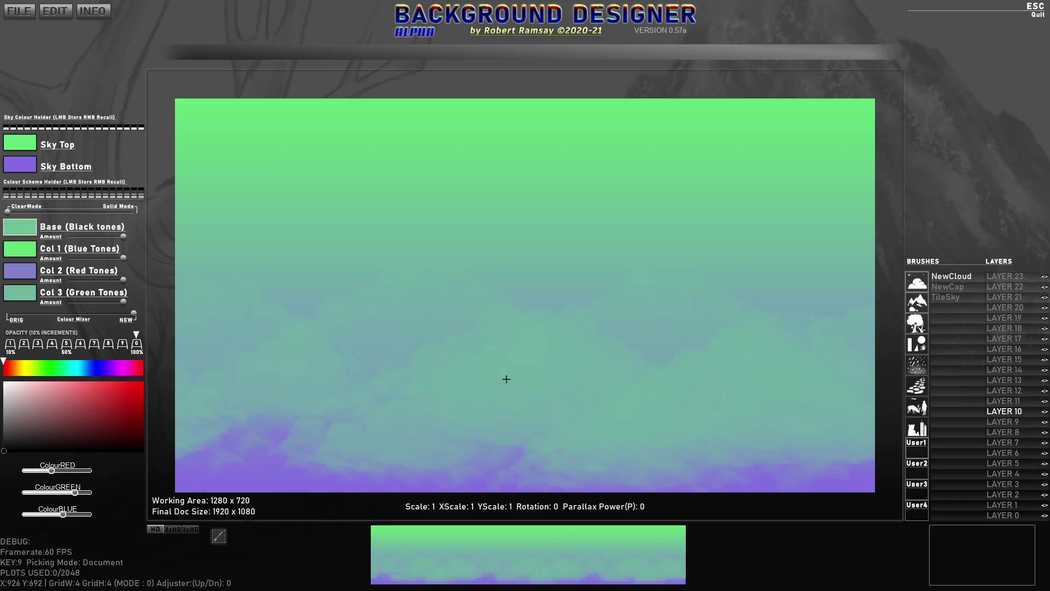
key("Tab")
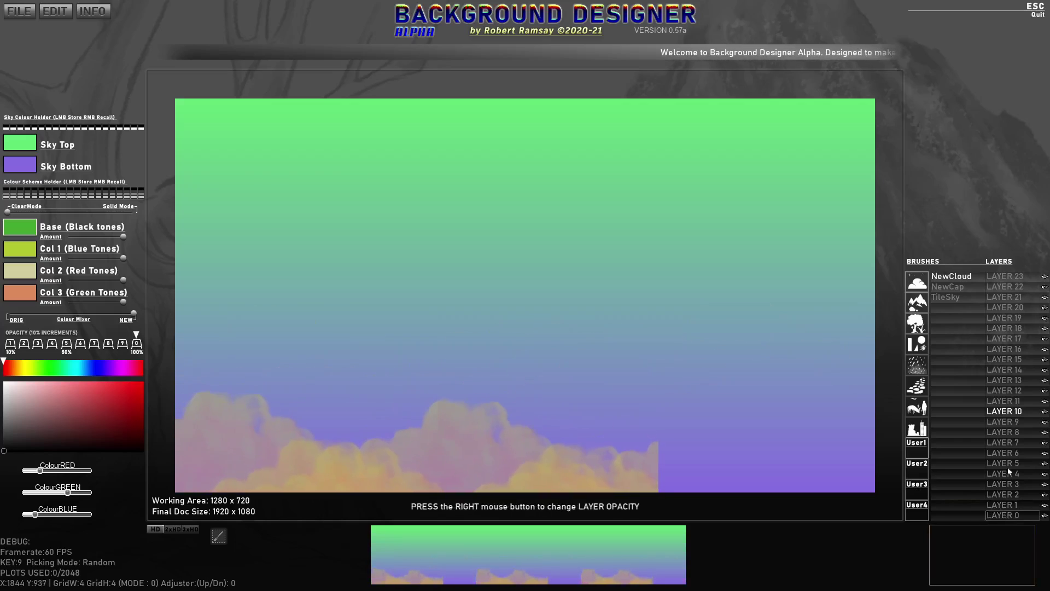
- Stamp a full-scale TileSky cloud bank along the bottom of the canvas on Layer 17
left_click(1007, 280)
left_click(1006, 339)
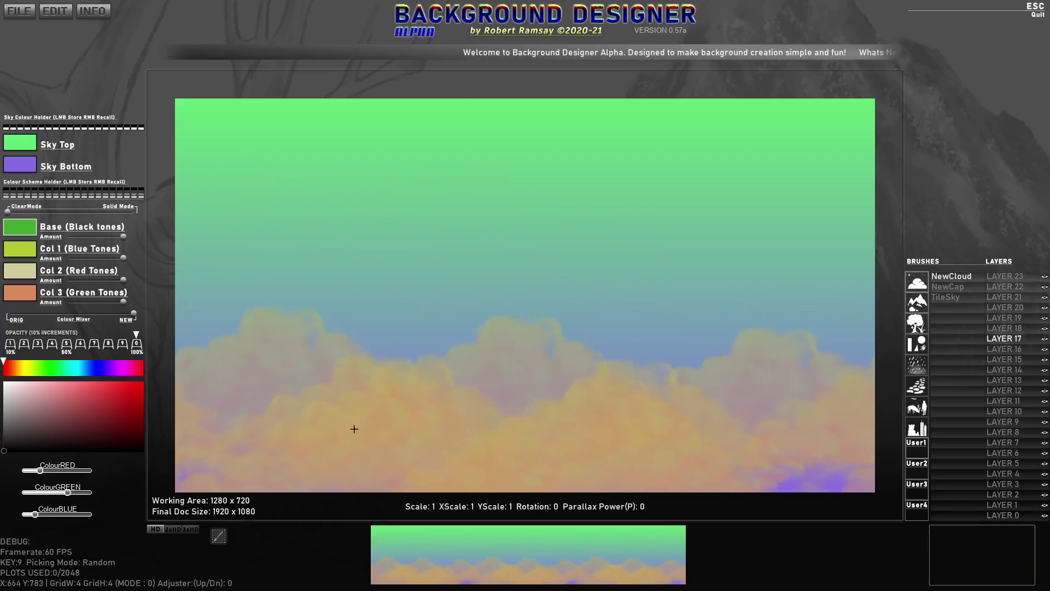
left_click(288, 428)
- Stamp two more cloud banks on Layer 15 with 80% brush opacity, and reduce the brush scale to 0.50
left_click(1021, 359)
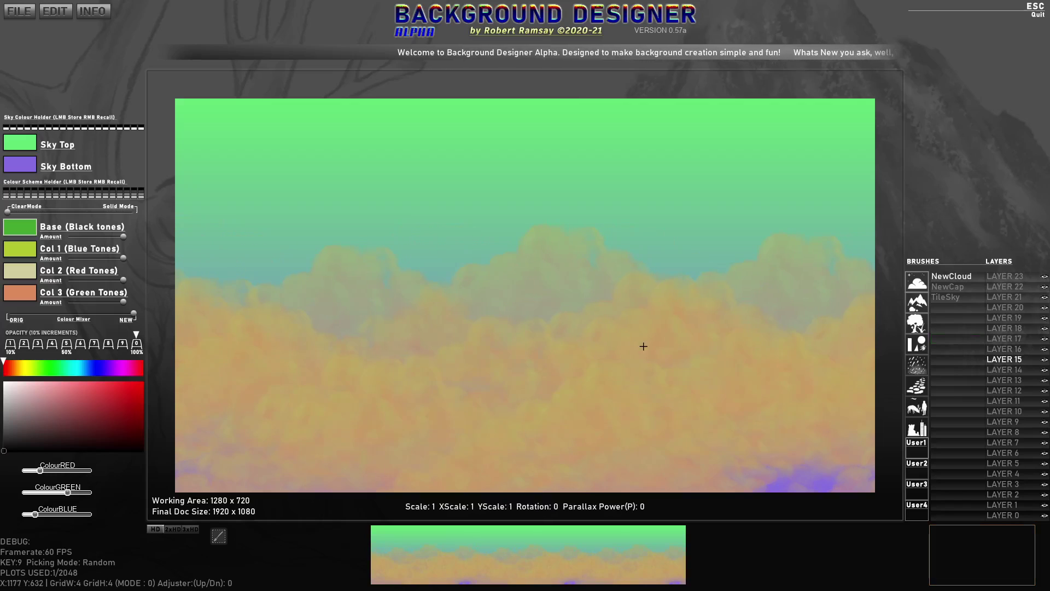
scroll(668, 383, "down", 1)
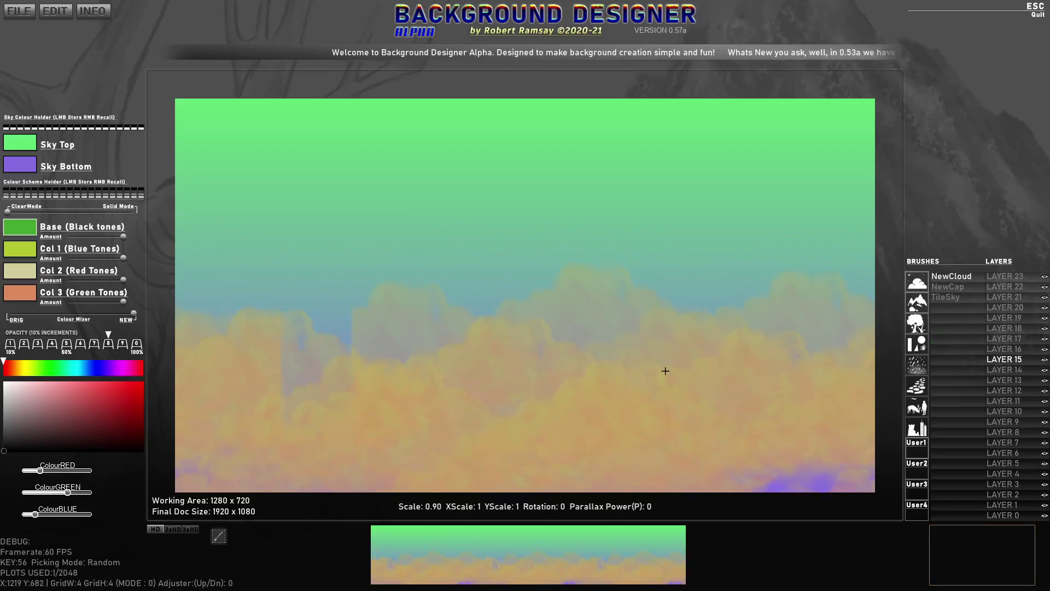
scroll(666, 371, "up", 4)
scroll(665, 364, "down", 9)
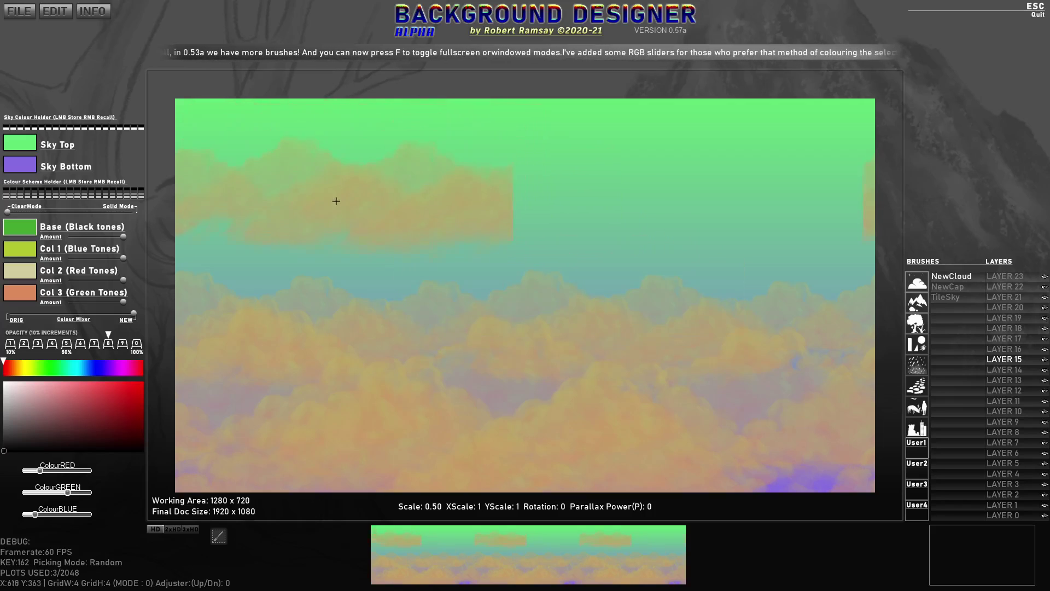
- Fill out the cloud bank with smaller stamps on Layer 11 and Layer 15, ending at 30% opacity and 0.40 scale
left_click(1013, 401)
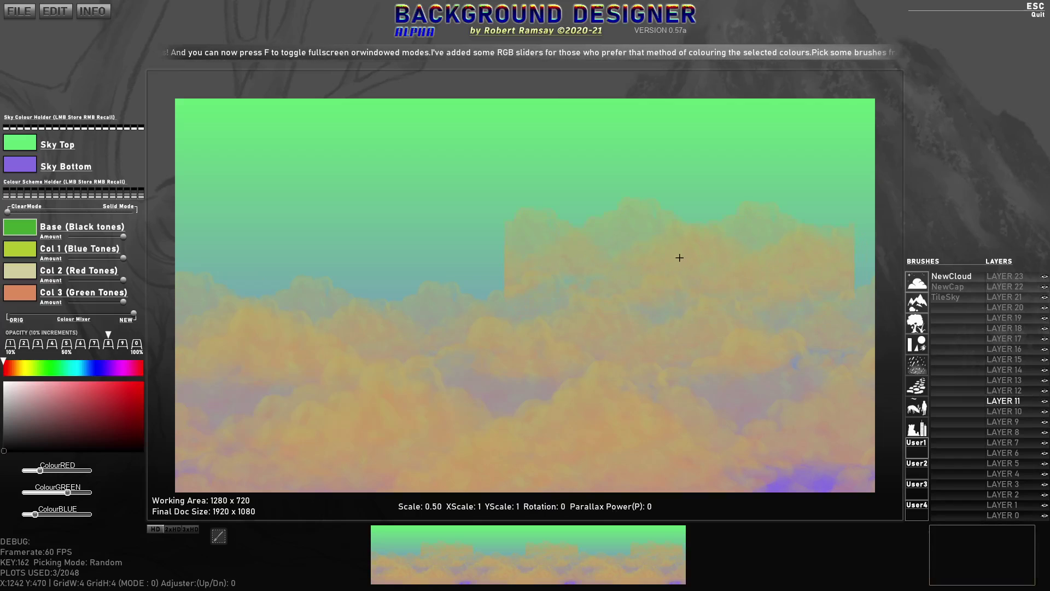
scroll(680, 258, "down", 5)
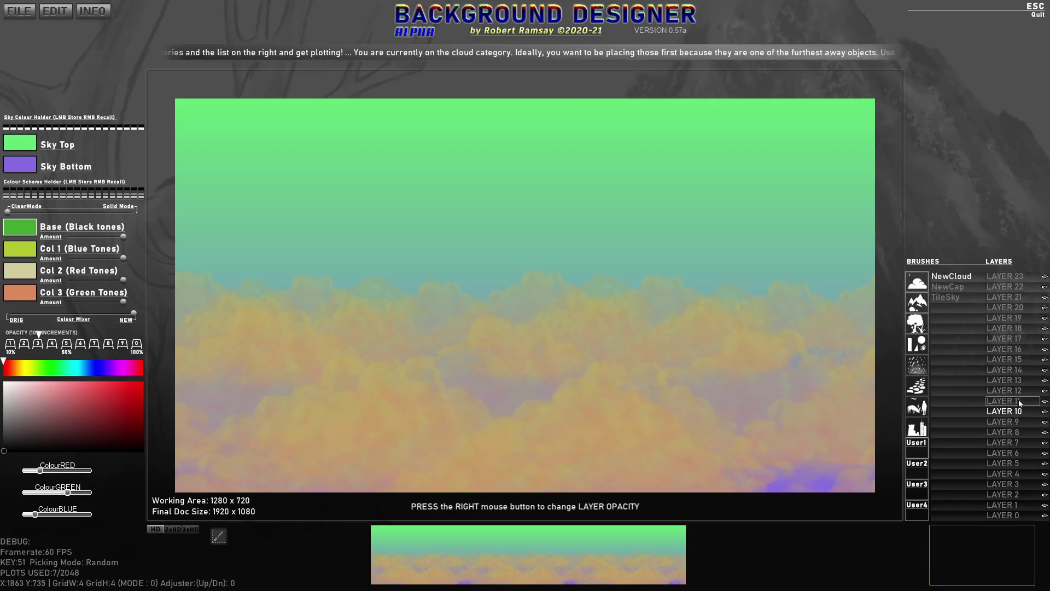
left_click(1004, 359)
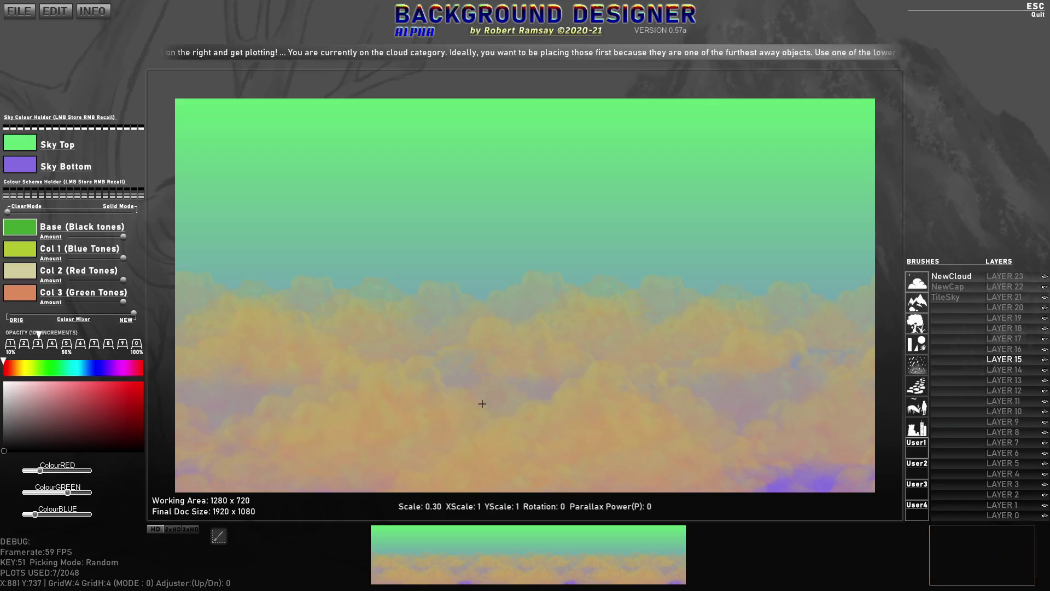
scroll(490, 410, "up", 1)
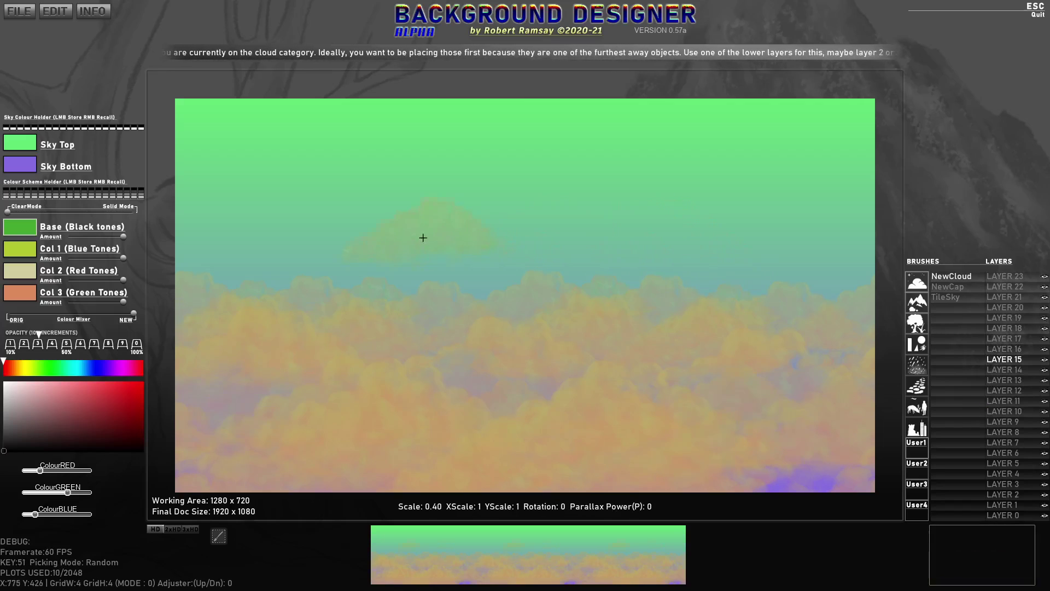
- Randomise the sky gradient colours until a light violet top over a crimson bottom appears
key("space")
key("space")
key("space")
key("space")
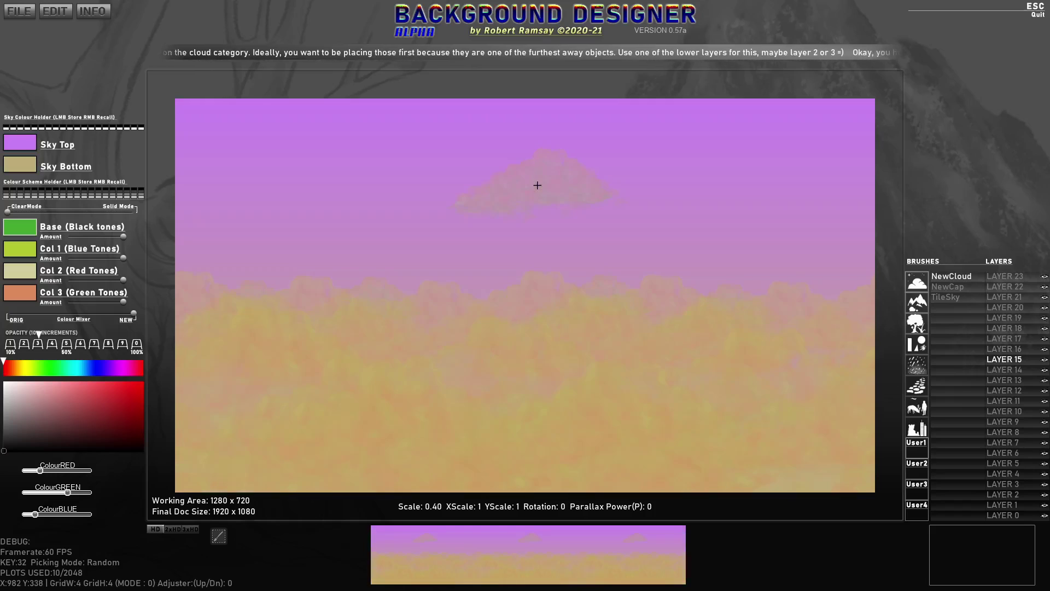
key("space")
- Set the Sky Top colour to deep blue and the Sky Bottom colour to bright yellow
left_click(99, 368)
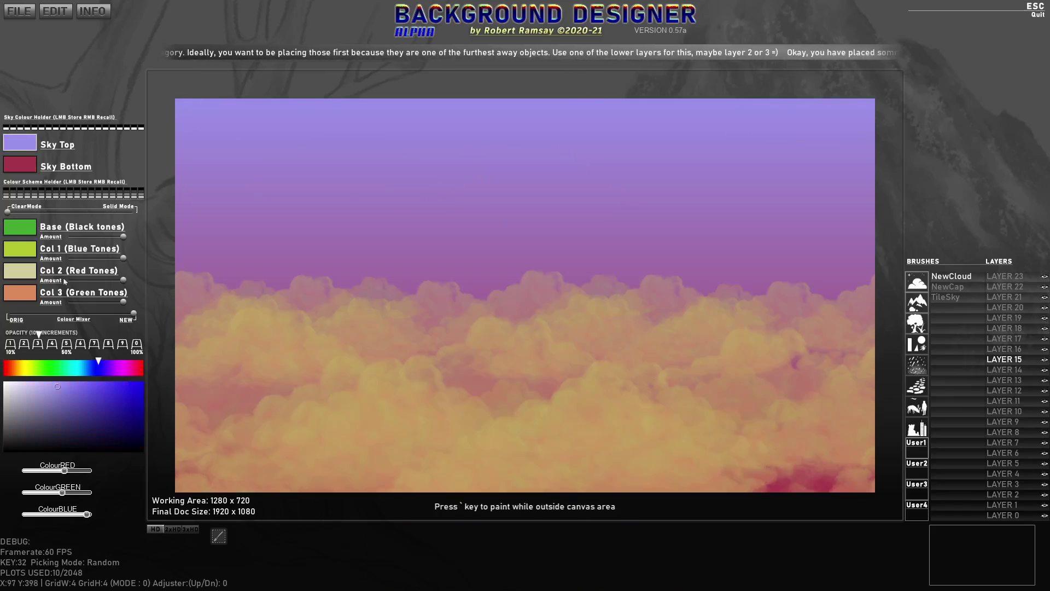
left_click(136, 415)
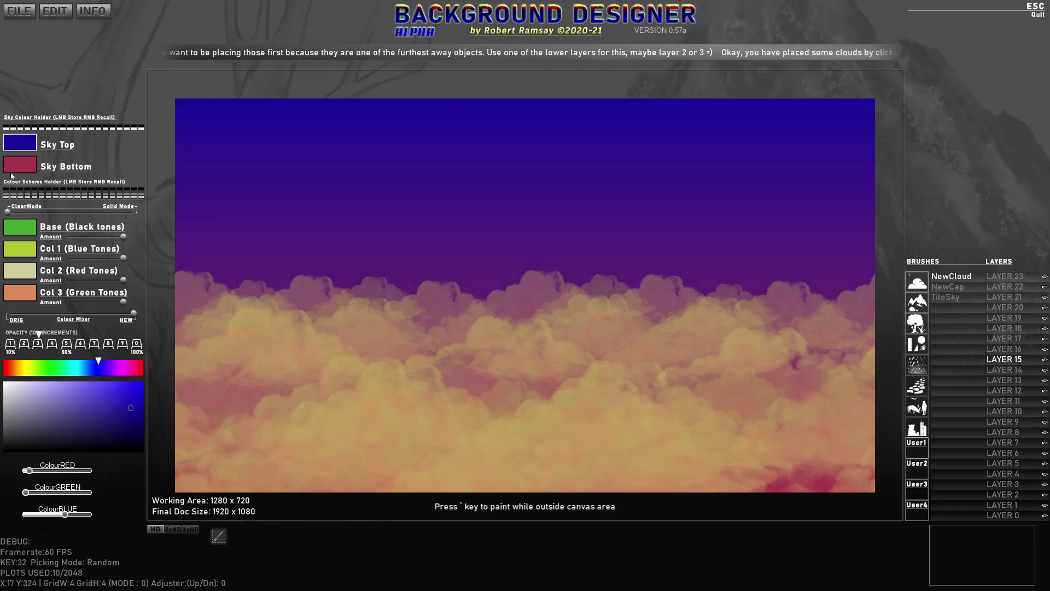
left_click(12, 167)
left_click(23, 368)
left_click(127, 383)
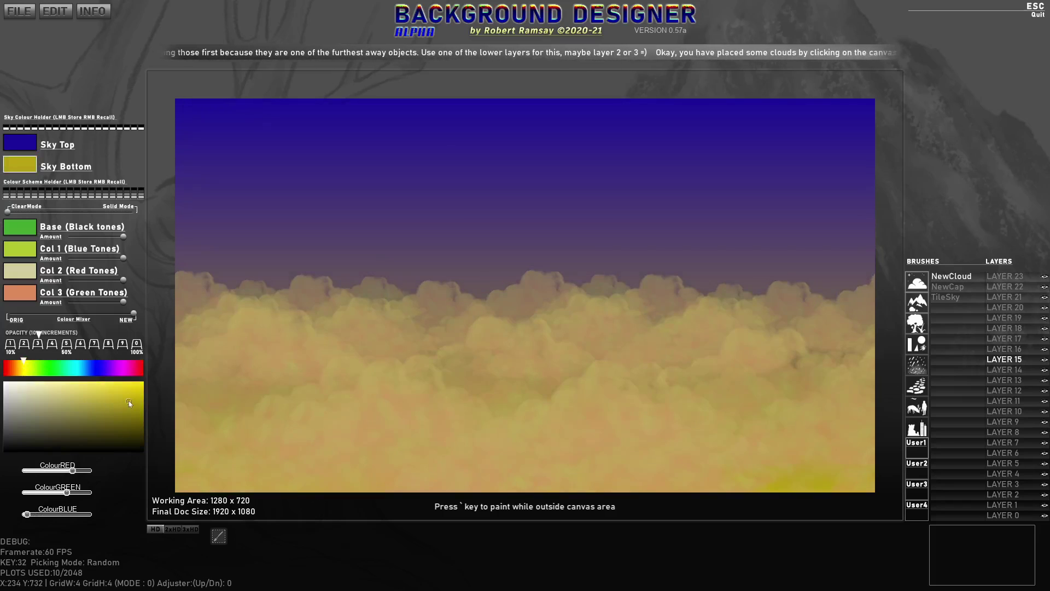
left_click_drag(127, 382, 123, 385)
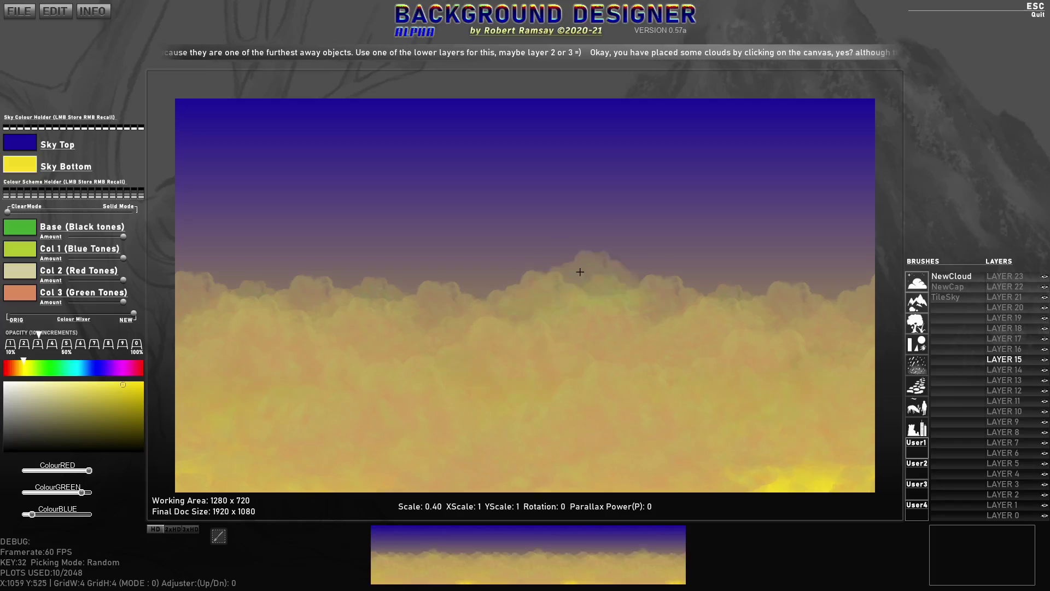
scroll(457, 193, "down", 1)
scroll(458, 193, "down", 3)
key("p")
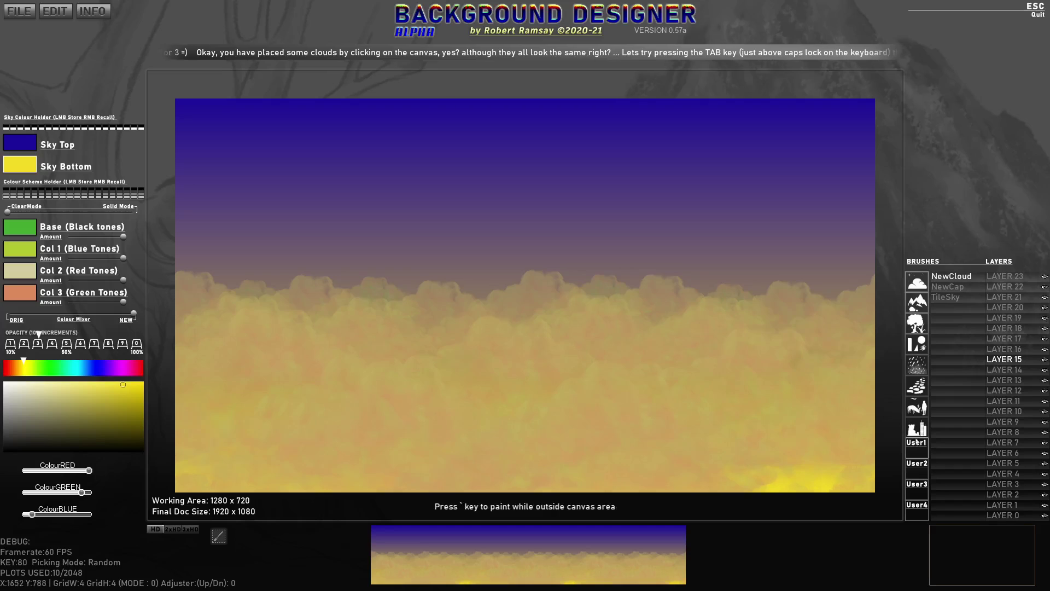
- Look through the shape, weather and sky brush sets, and select the Crescent brush
left_click(917, 345)
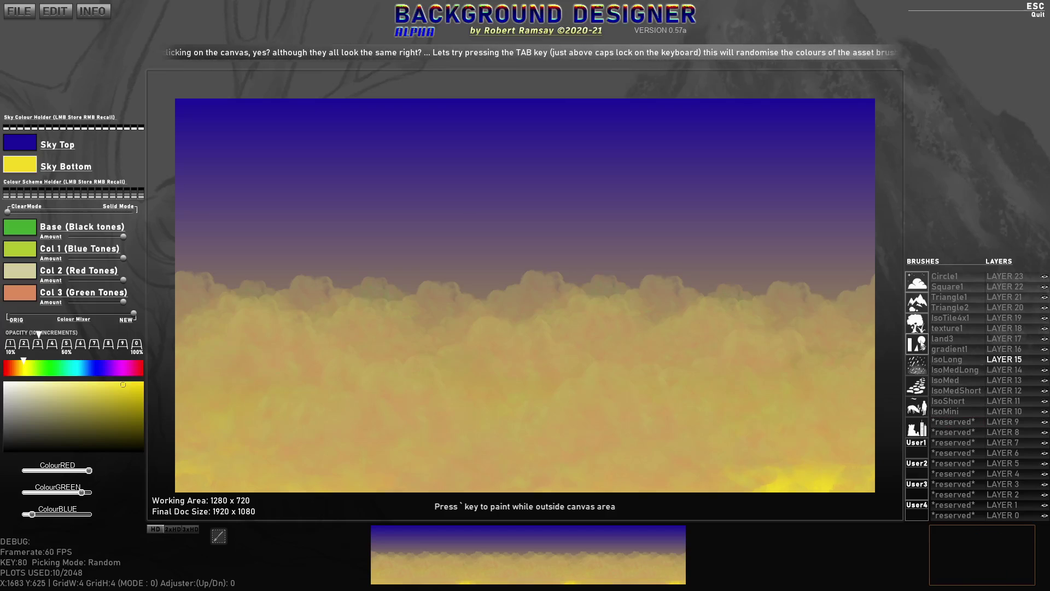
left_click(917, 369)
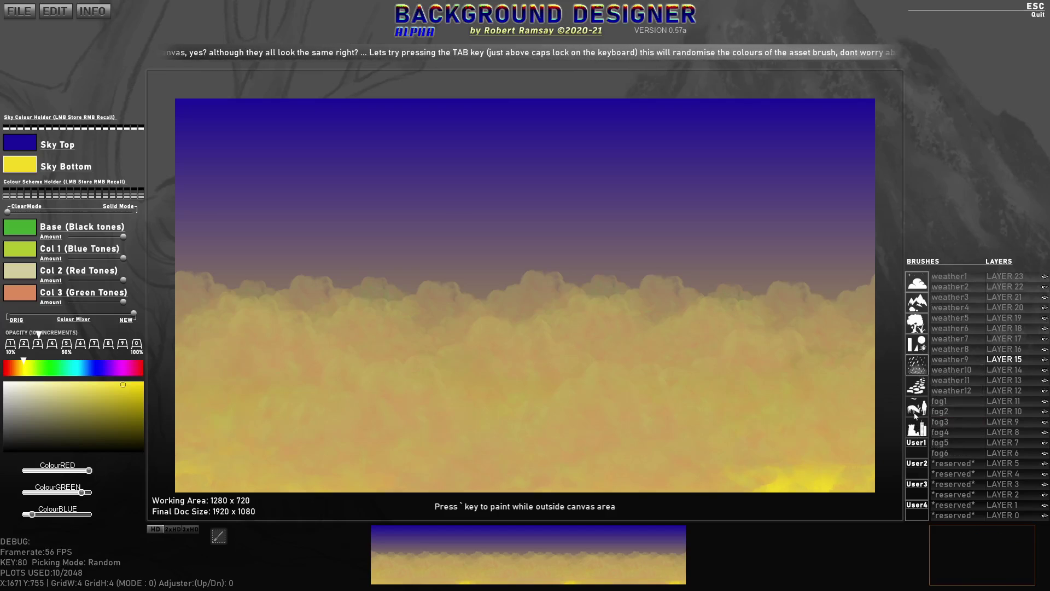
left_click(914, 281)
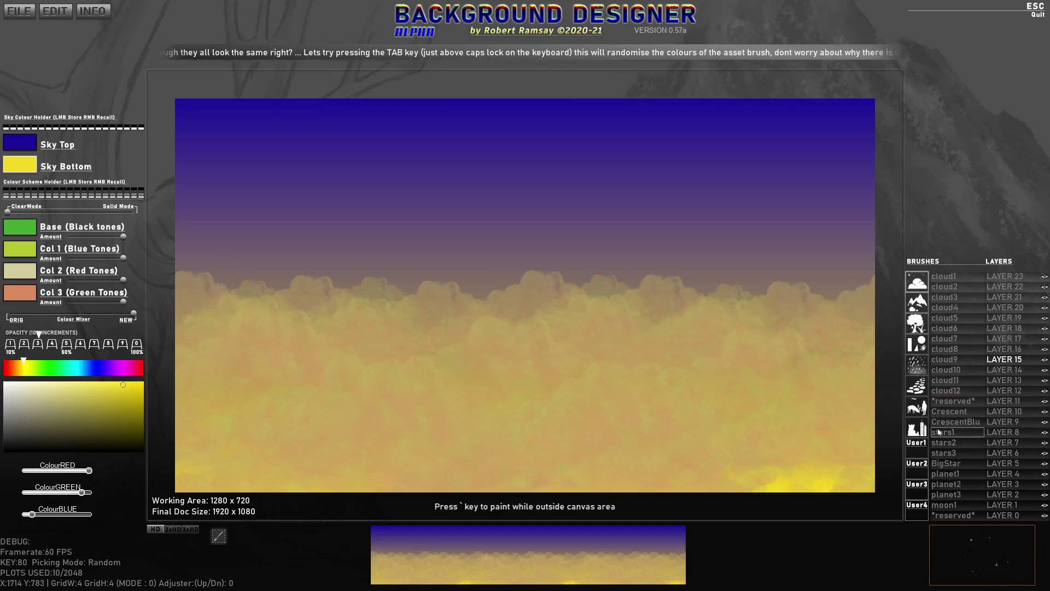
left_click(945, 414)
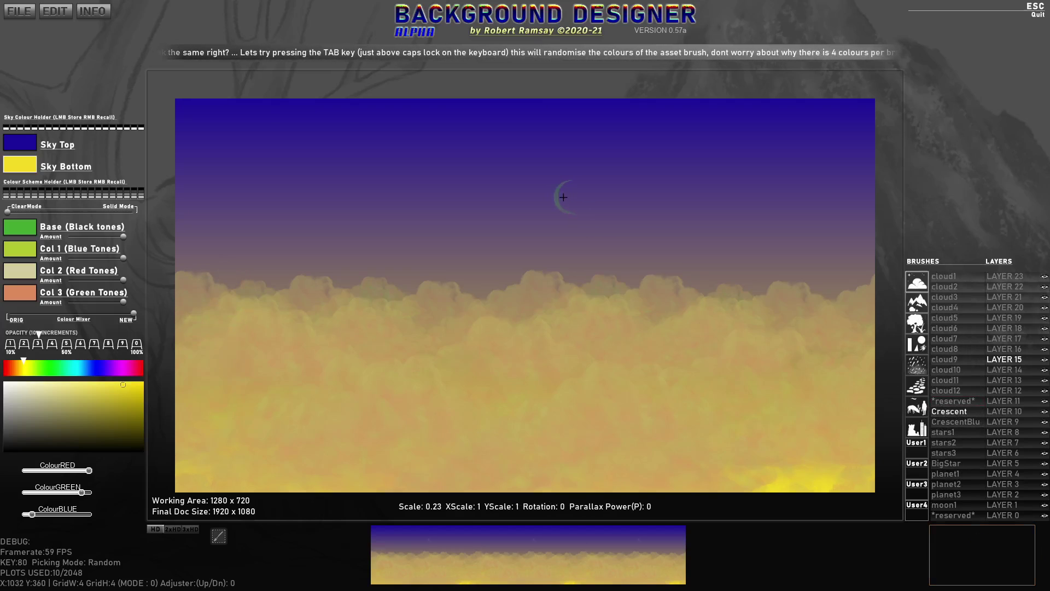
- Recolour all four tones of the Crescent brush a pale bluish white at 100% opacity
key("Tab")
key("Tab")
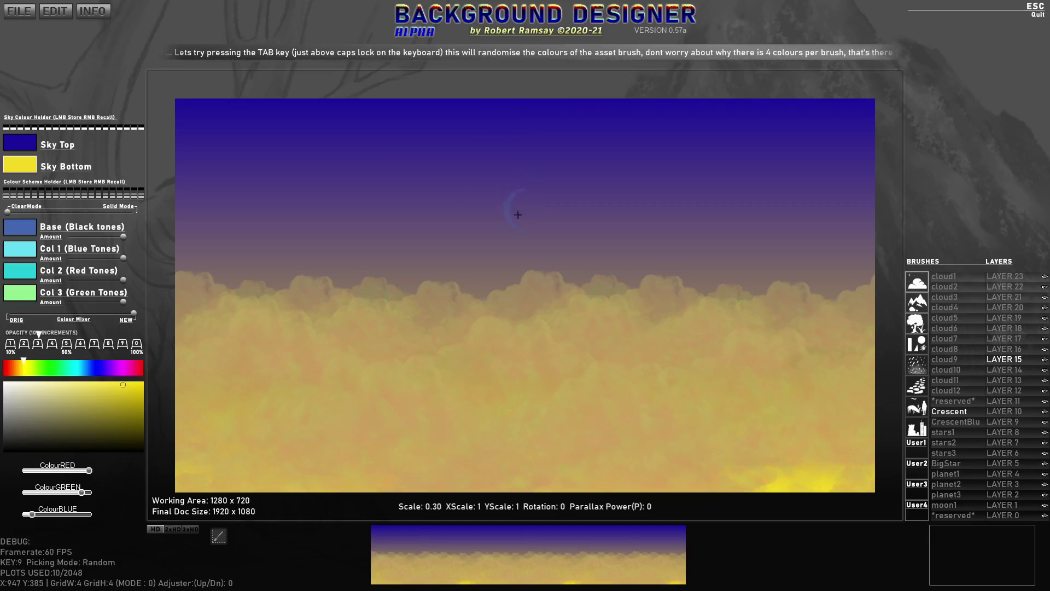
left_click(24, 234)
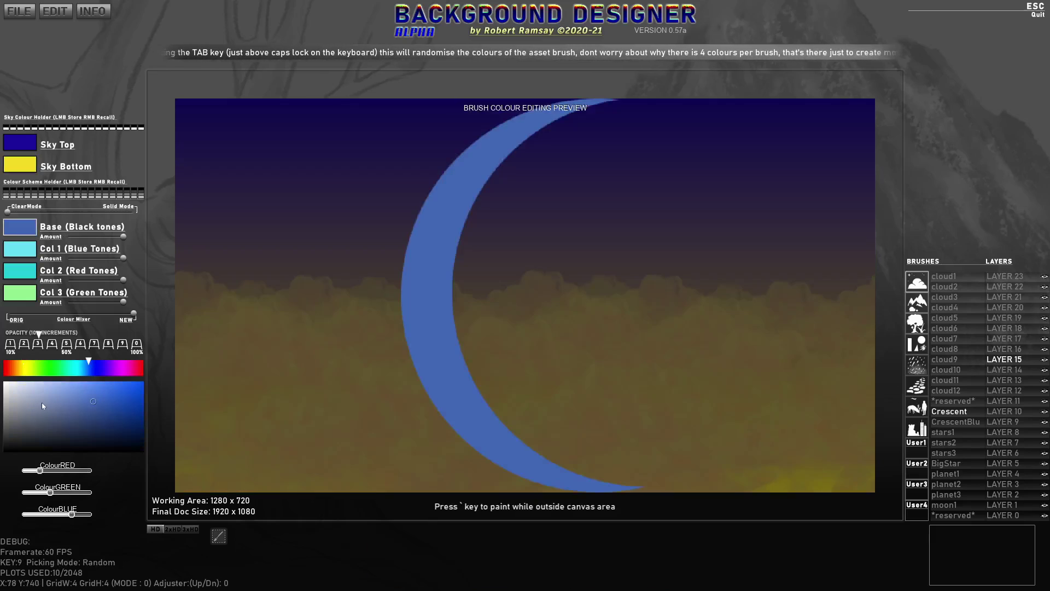
left_click(17, 387)
right_click(19, 224)
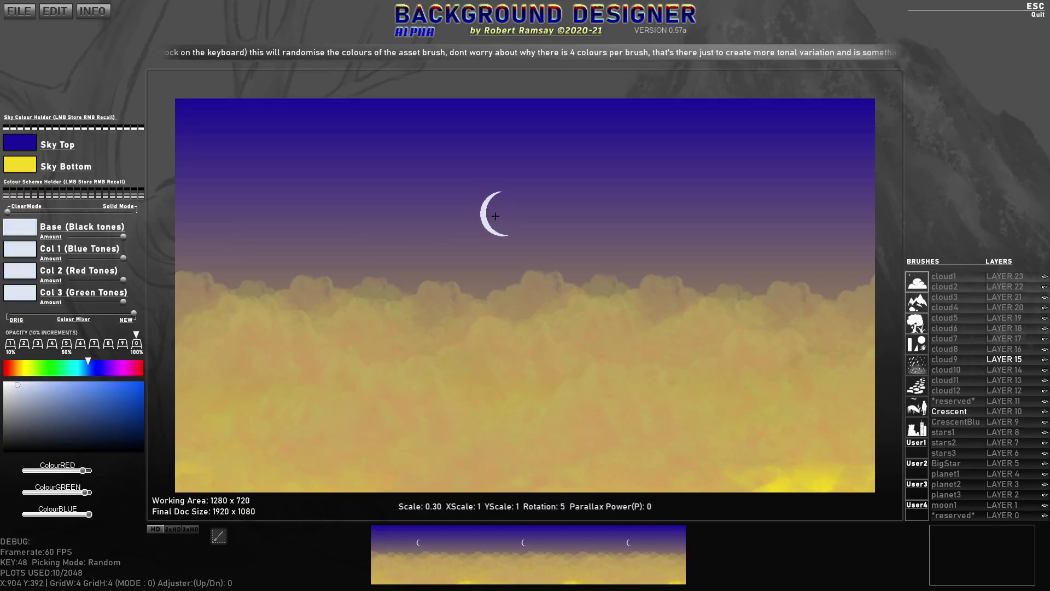
- Stamp a crescent moon above the clouds, rotated about 21 and enlarged to about 0.53 scale
key("e")
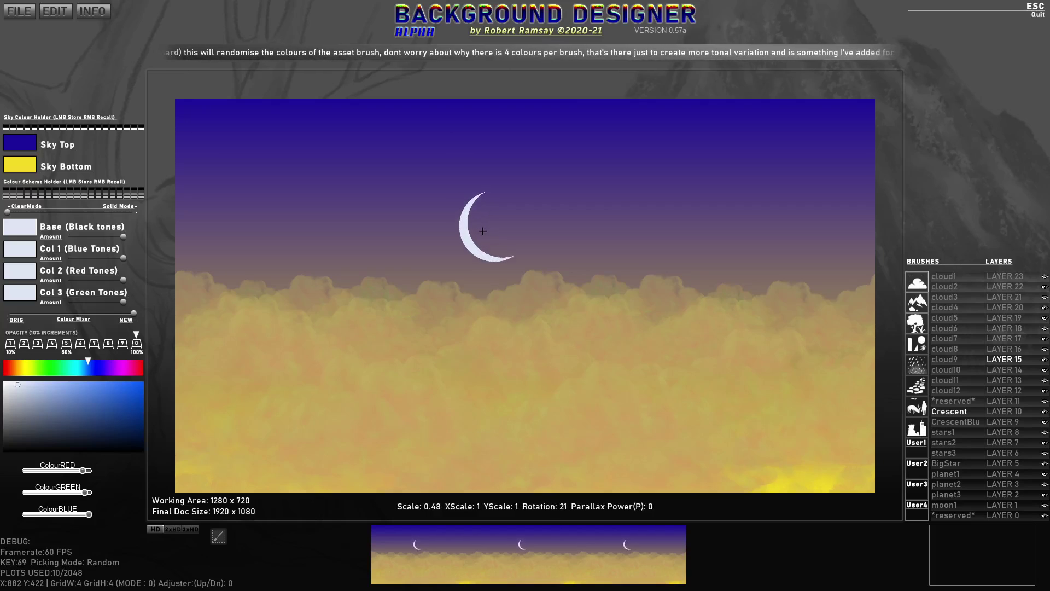
scroll(482, 230, "down", 2)
left_click(483, 231)
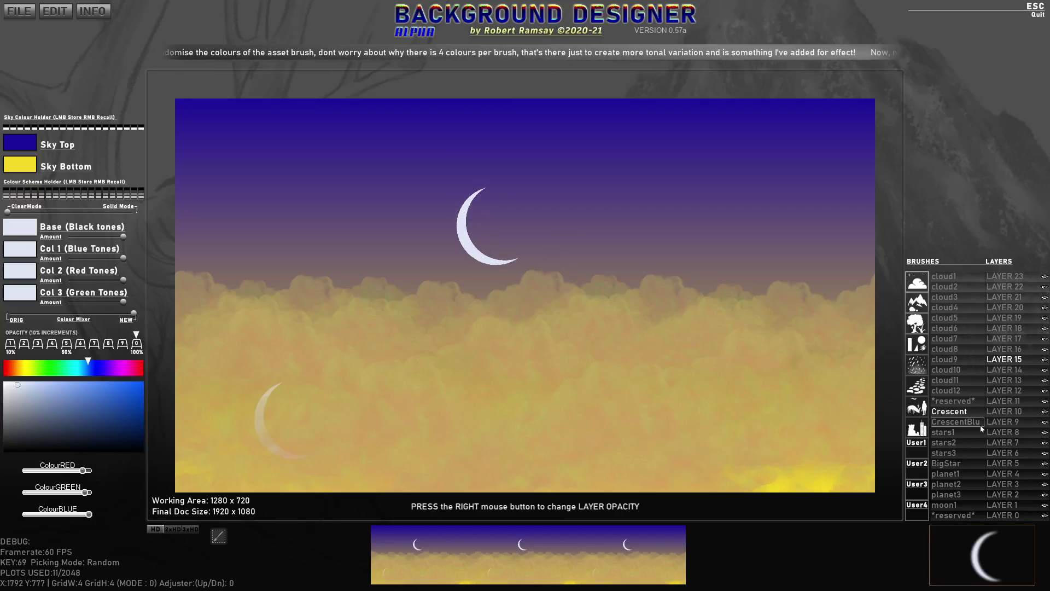
- Overlay blurred CrescentBlu stamps on the moon on Layer 14, at 0.53 to 0.55 scale and about 14 to 20 rotation
left_click(958, 422)
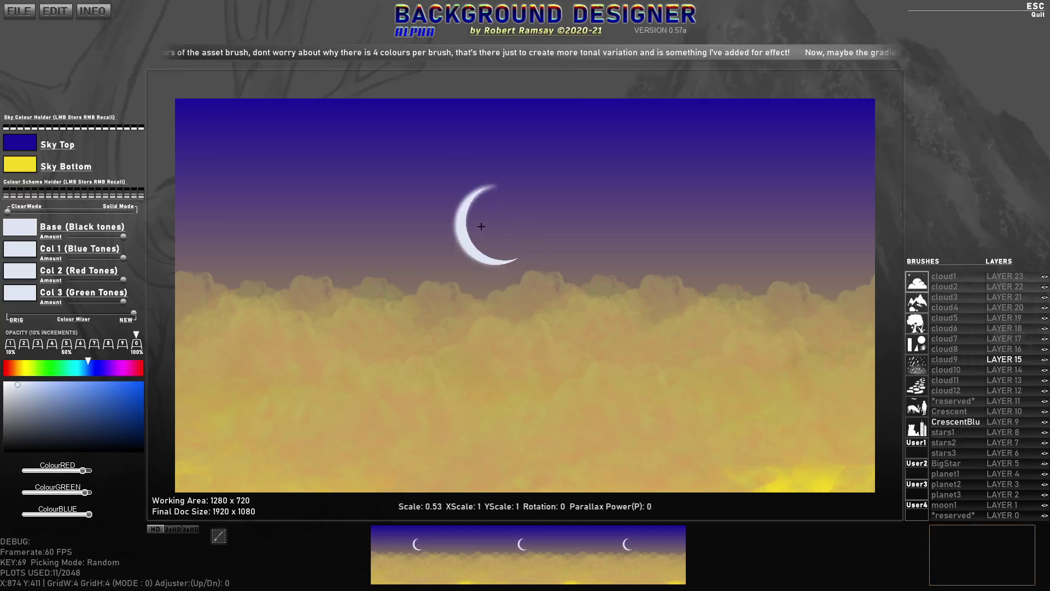
left_click(997, 371)
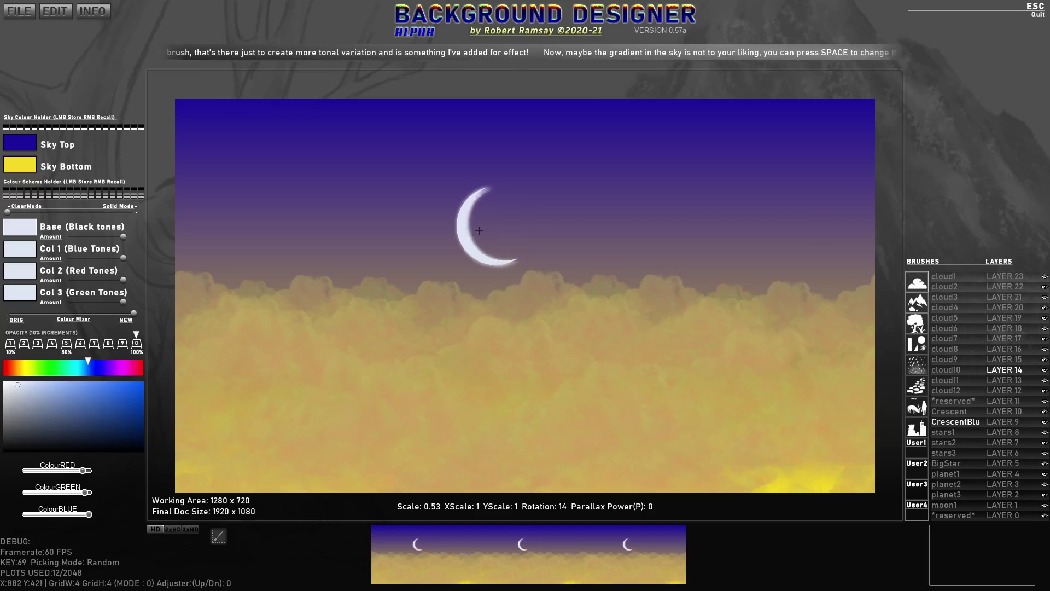
scroll(479, 231, "up", 2)
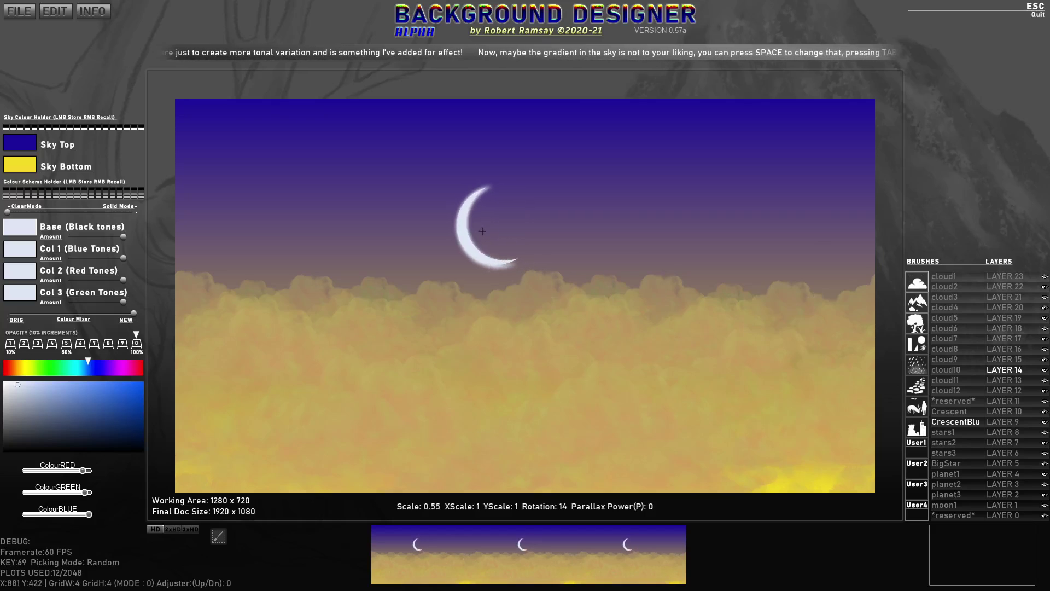
key("r")
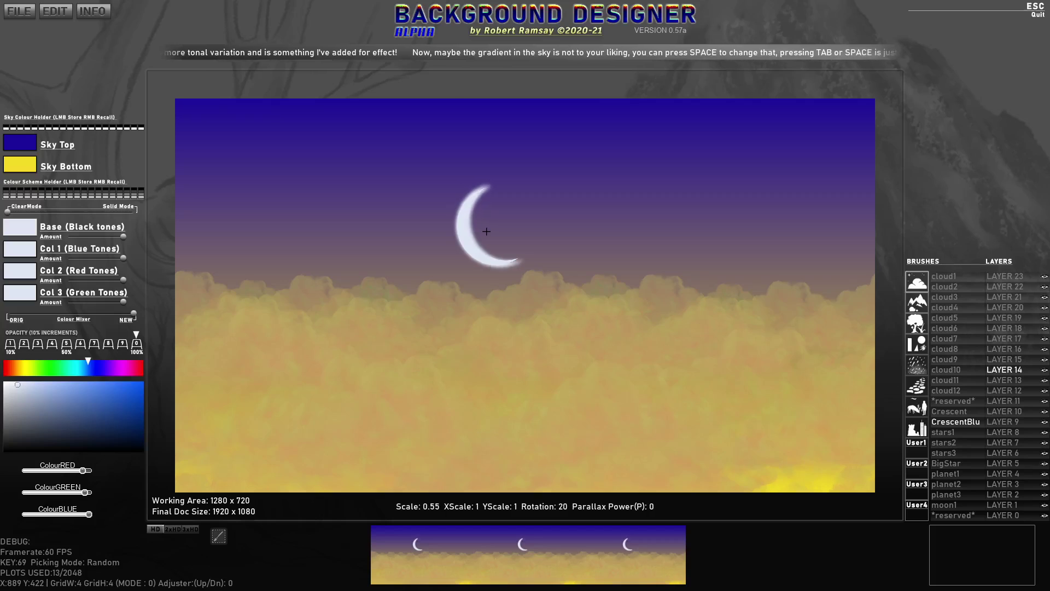
scroll(482, 232, "down", 4)
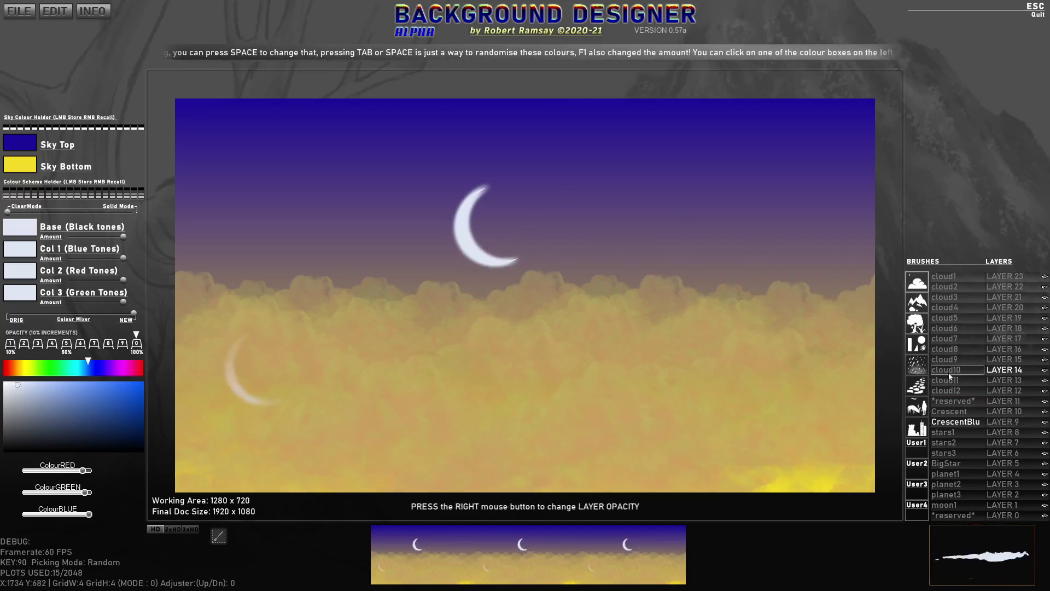
- Stamp a stars3 cluster beside the crescent at 0.50 scale, and try the moon1 brush
left_click(947, 452)
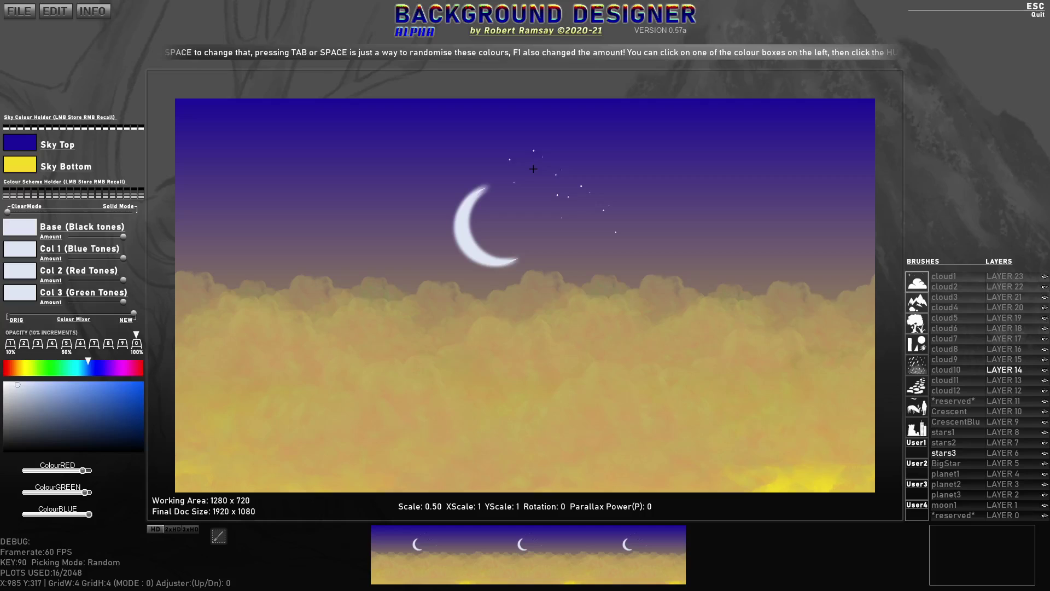
left_click(956, 508)
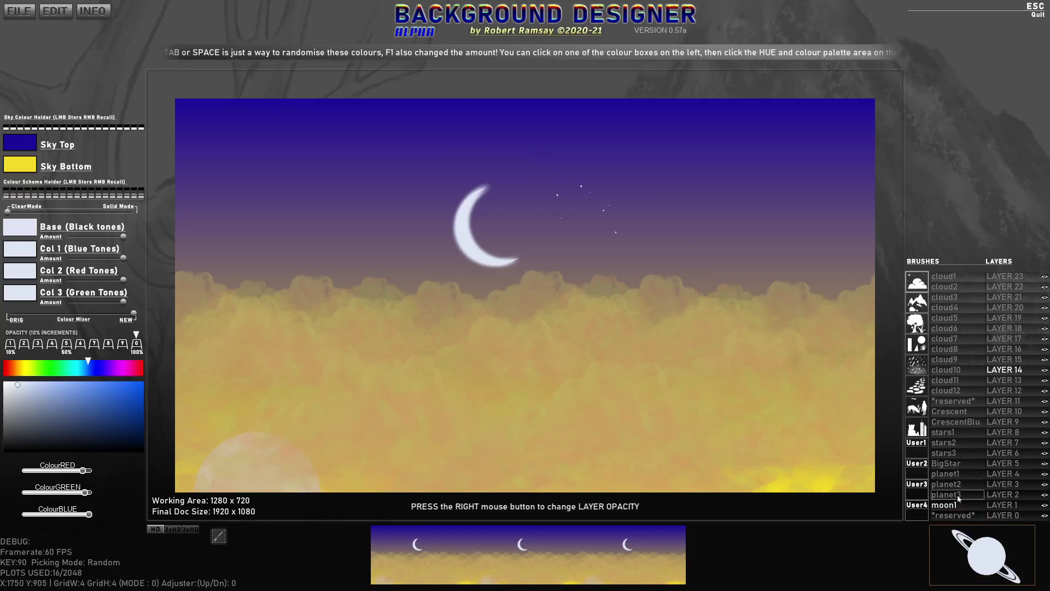
- Select the planet3 brush and randomise its tones in Document picking mode until a purple and gold scheme appears
left_click(958, 495)
key("Tab")
key("Tab")
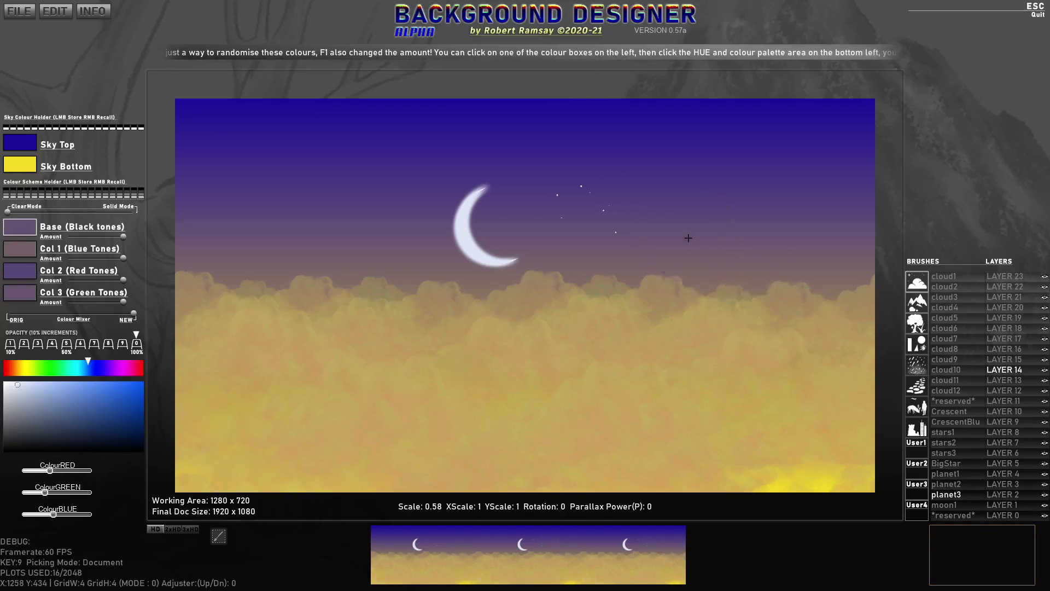
key("Tab")
key("Tab")
key("Tab")
key("Tab")
key("Tab")
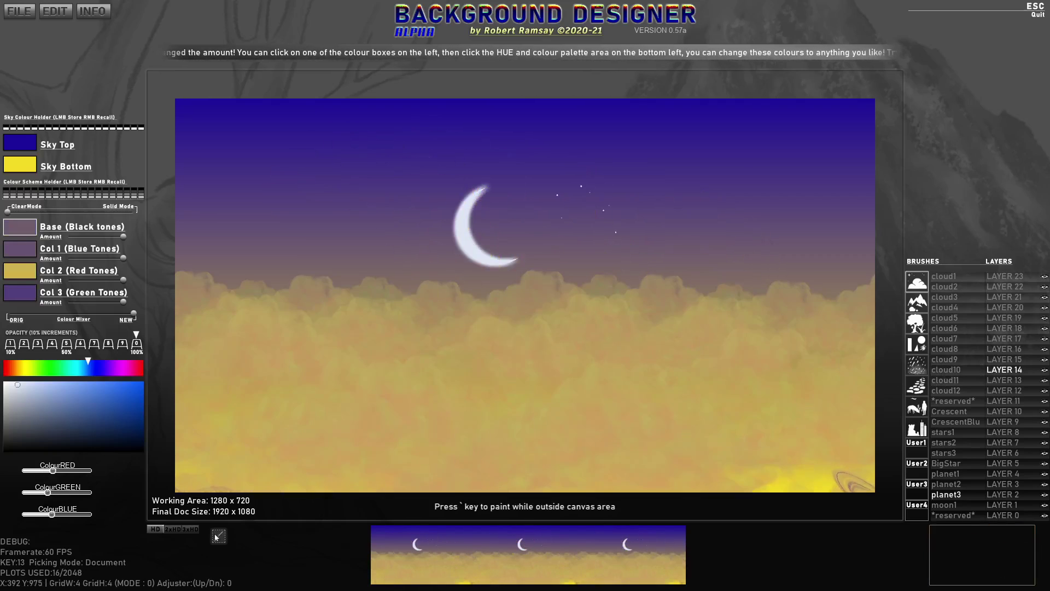
- Adjust the red, green and blue levels of the planet's Base (Black tones) colour to a salmon pink
mouse_move(37, 490)
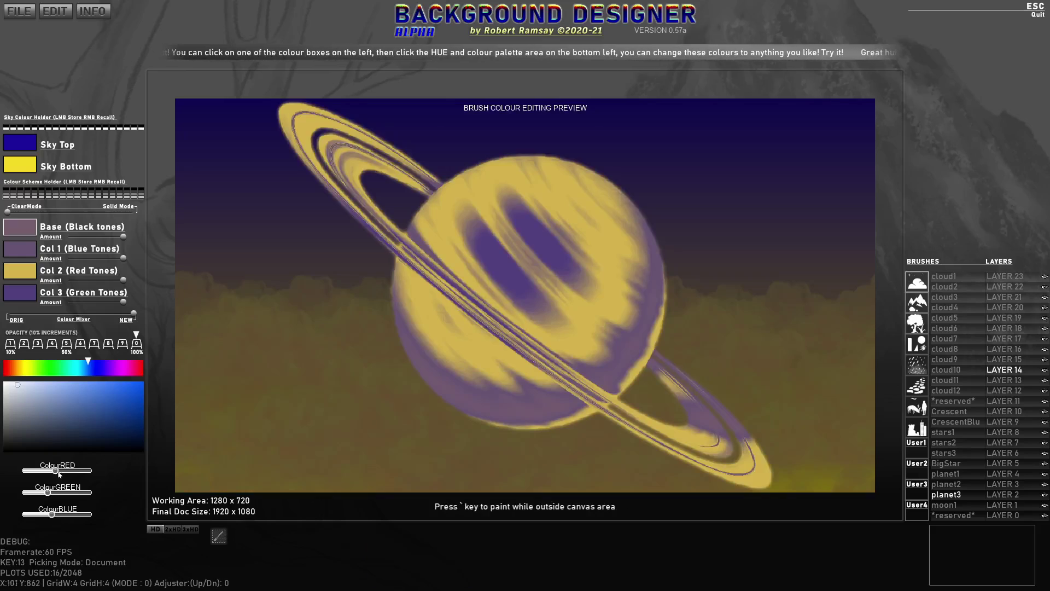
left_click_drag(54, 493, 82, 471)
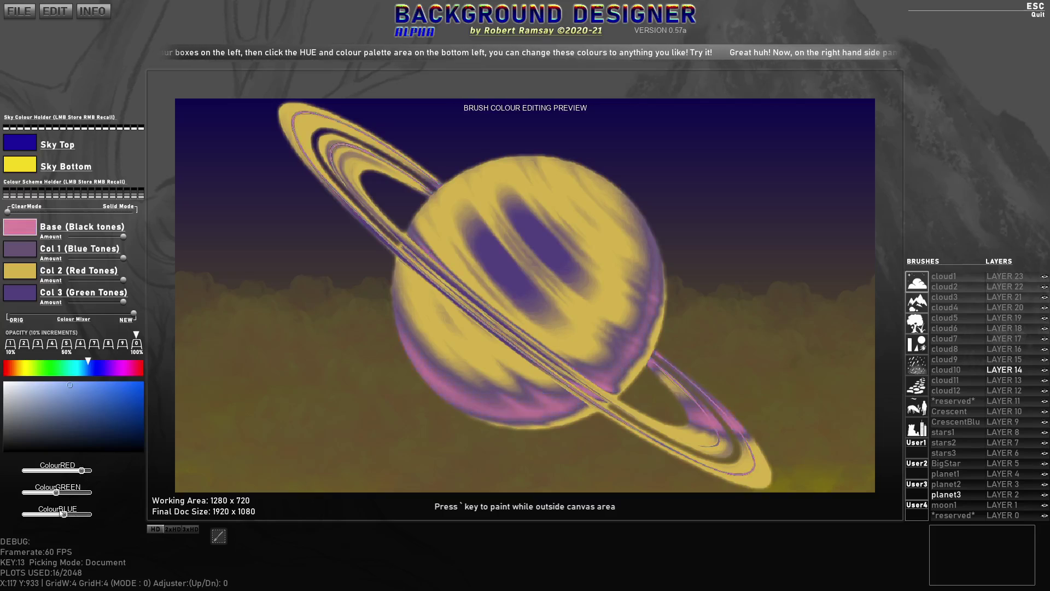
mouse_move(133, 313)
left_mouse_down()
mouse_move(8, 315)
mouse_move(134, 321)
left_mouse_up()
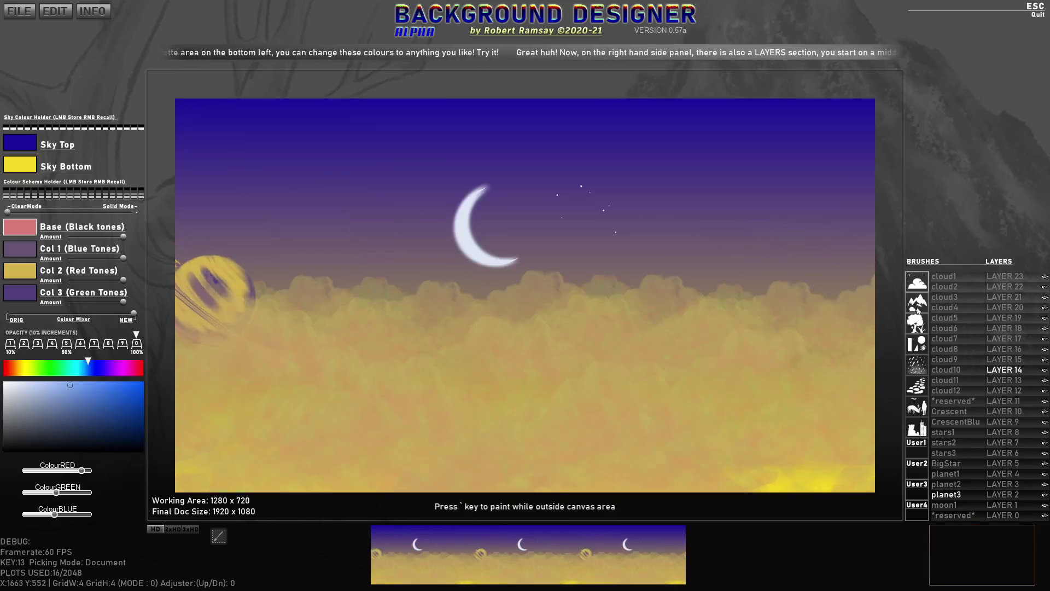
- Switch to the mountain3 brush, clear everything placed on the canvas, and enlarge the brush to 0.78 scale
left_click(910, 302)
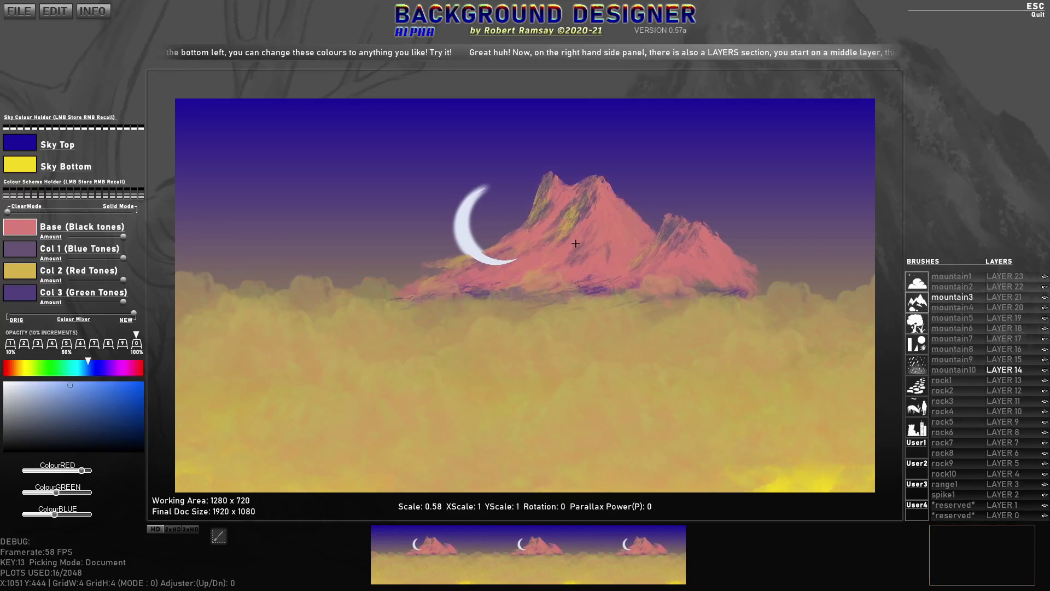
key("BackSpace")
scroll(579, 244, "up", 10)
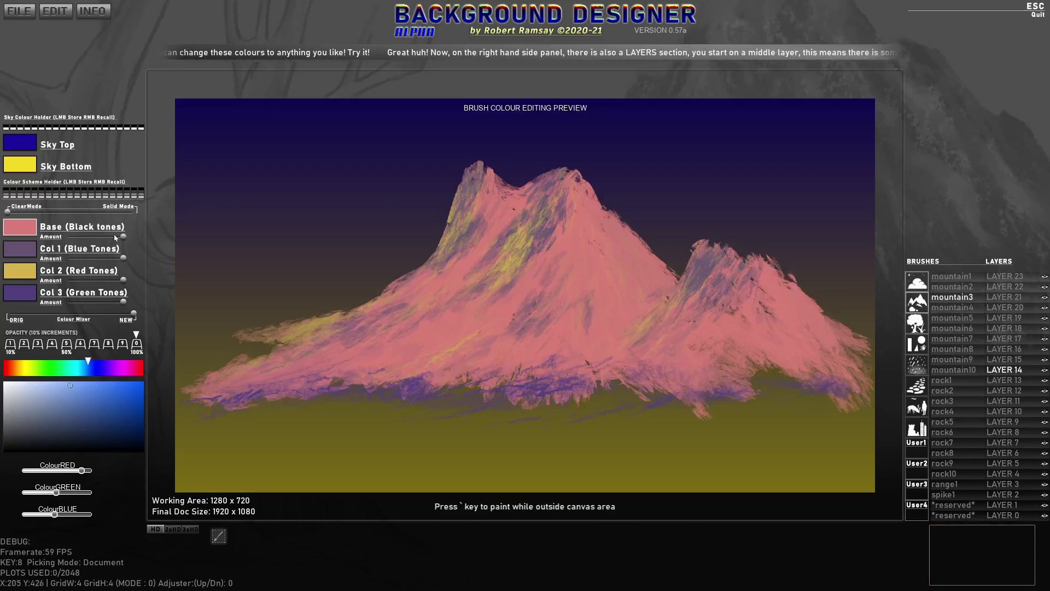
- Lower the Col 3, Col 2, Col 1 and Base amounts of the mountain brush to their minimum
left_click_drag(124, 301, 44, 305)
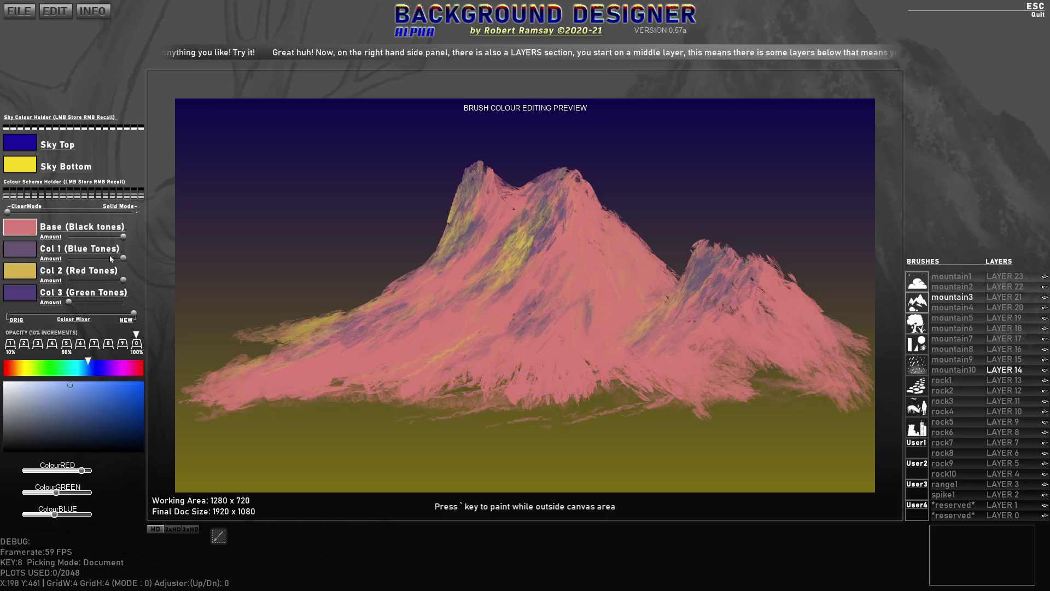
left_click_drag(121, 280, 67, 278)
left_click_drag(124, 258, 53, 260)
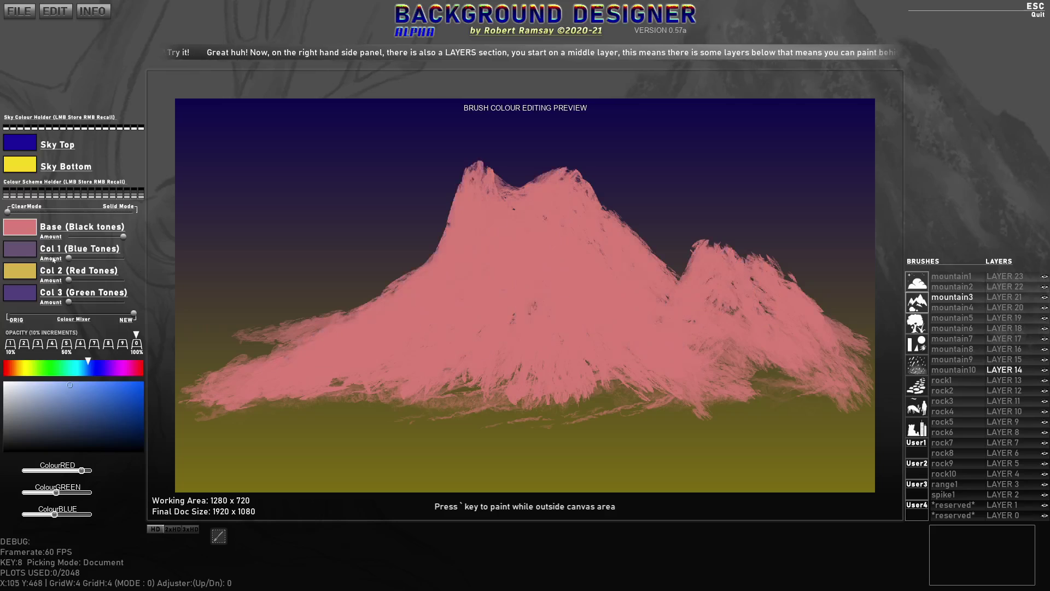
left_click_drag(124, 236, 61, 288)
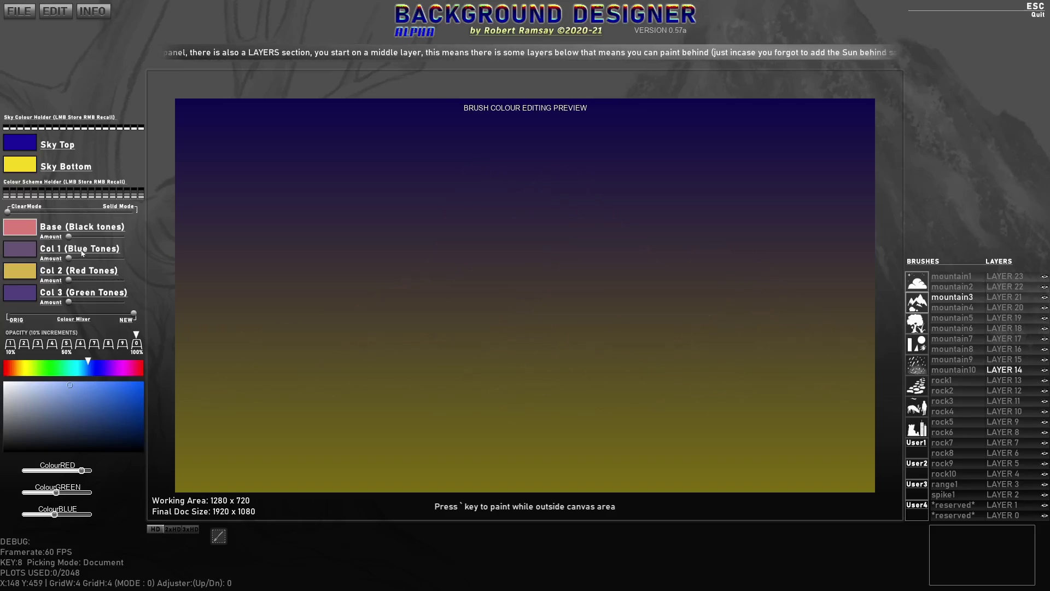
- Restore the full Base amount, colour the Base near-black, and stamp the mountain silhouette across the sky on Layer 14
left_click_drag(76, 241, 123, 237)
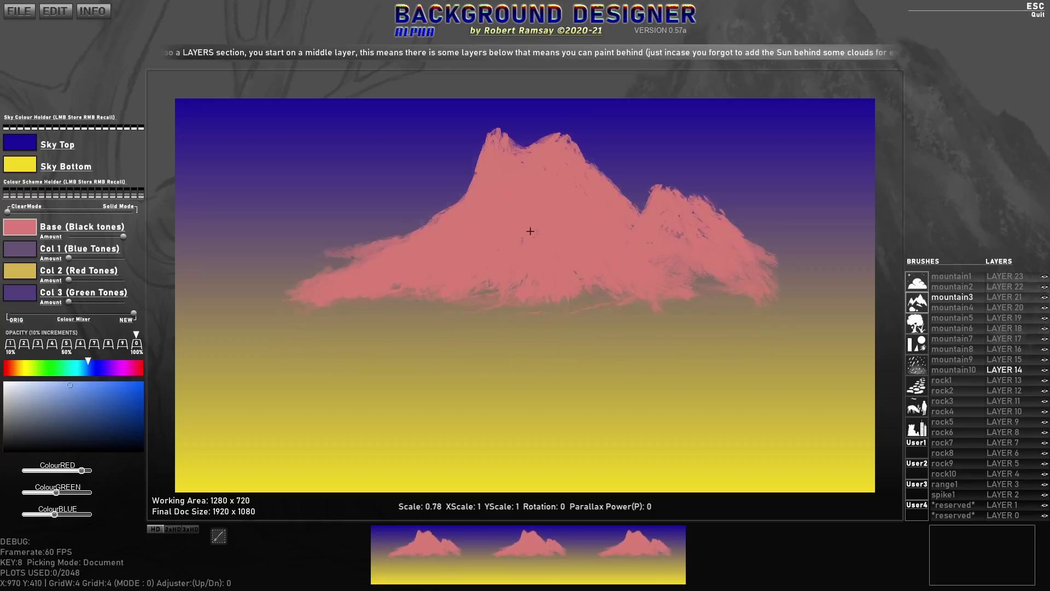
left_click_drag(82, 410, 3, 444)
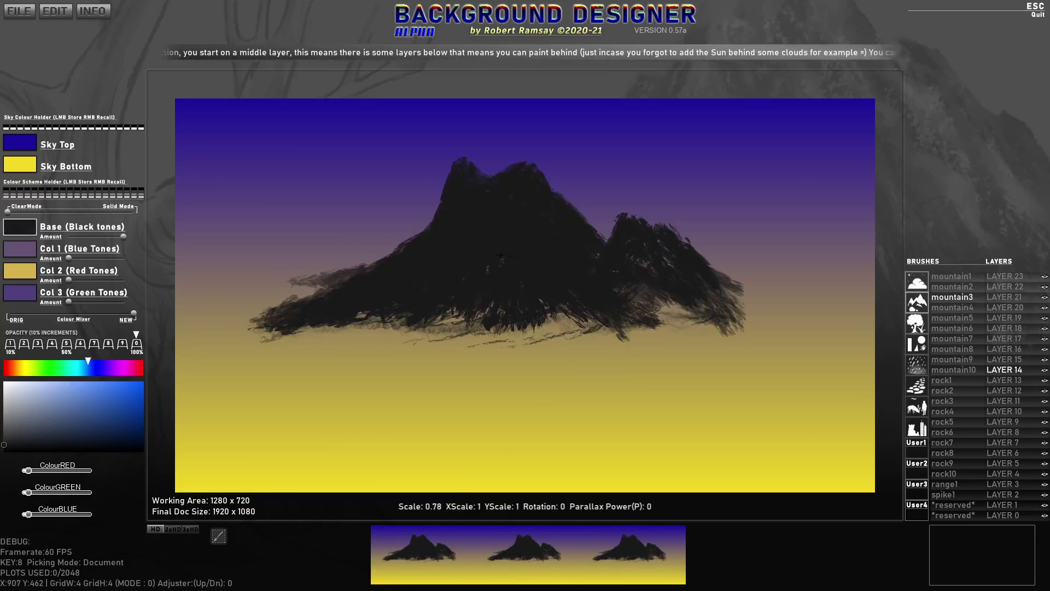
left_click(555, 256)
- Raise the Col 1, Col 2 and Col 3 amounts of the mountain brush to about the middle of their range
mouse_move(123, 237)
left_mouse_down()
mouse_move(66, 237)
mouse_move(123, 237)
left_mouse_up()
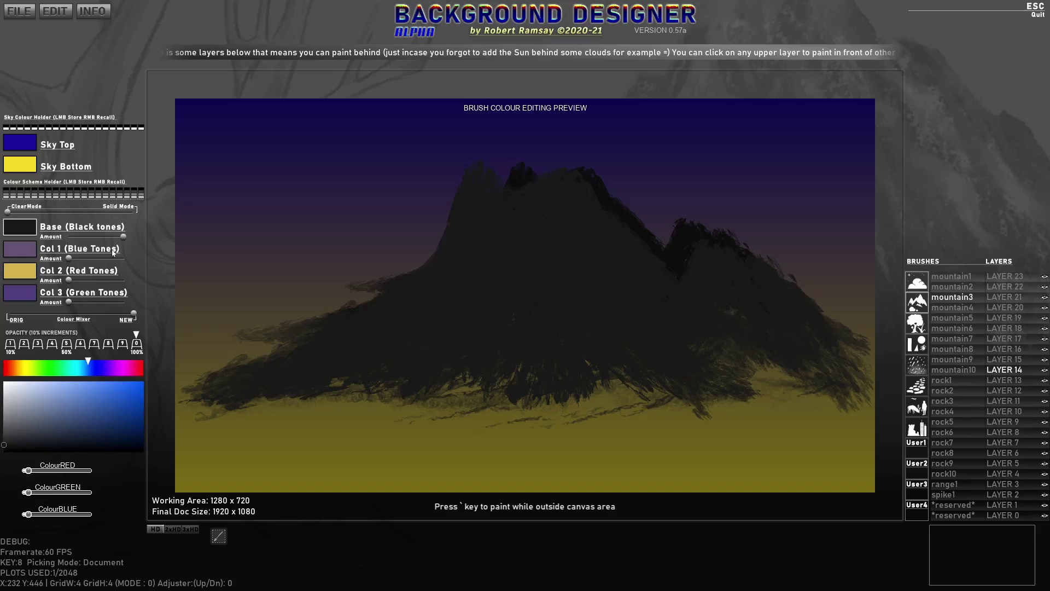
left_click_drag(68, 259, 103, 302)
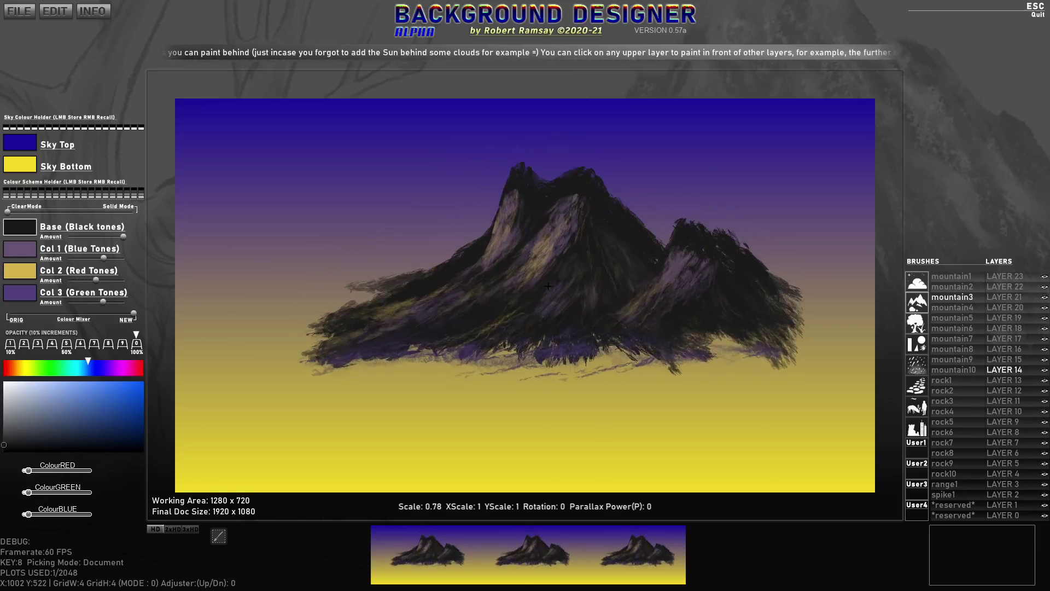
- Switch the mountain brush fully to Solid Mode, with only the Col 2 amount at maximum and the other three tones at minimum
mouse_move(33, 212)
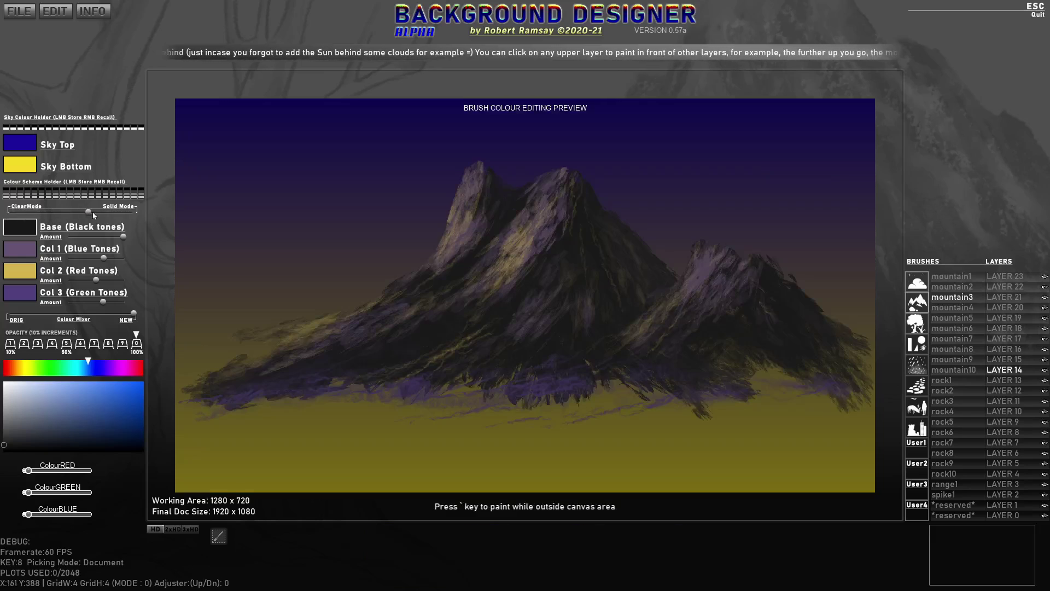
left_click_drag(106, 301, 76, 301)
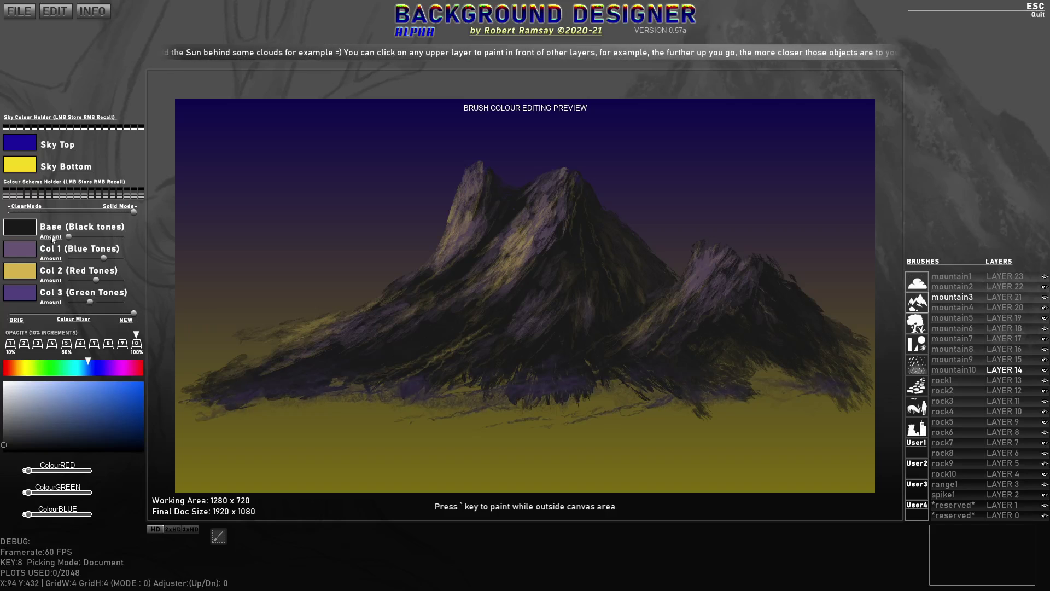
left_click_drag(99, 298, 136, 282)
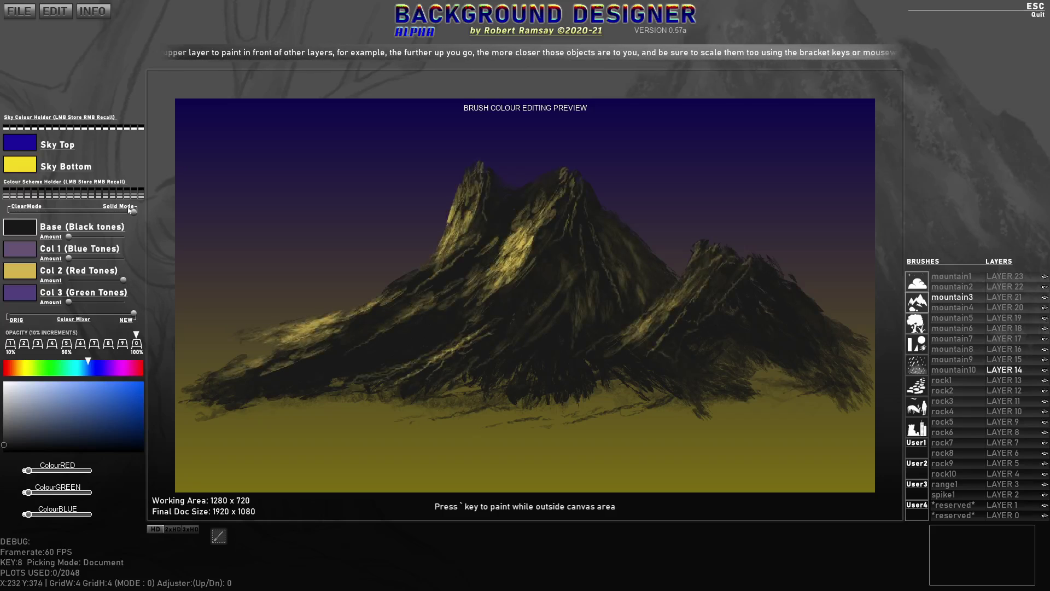
- Return the mountain brush to ClearMode and copy the gold Col 2 colour to all four tones
left_click_drag(129, 209, 8, 217)
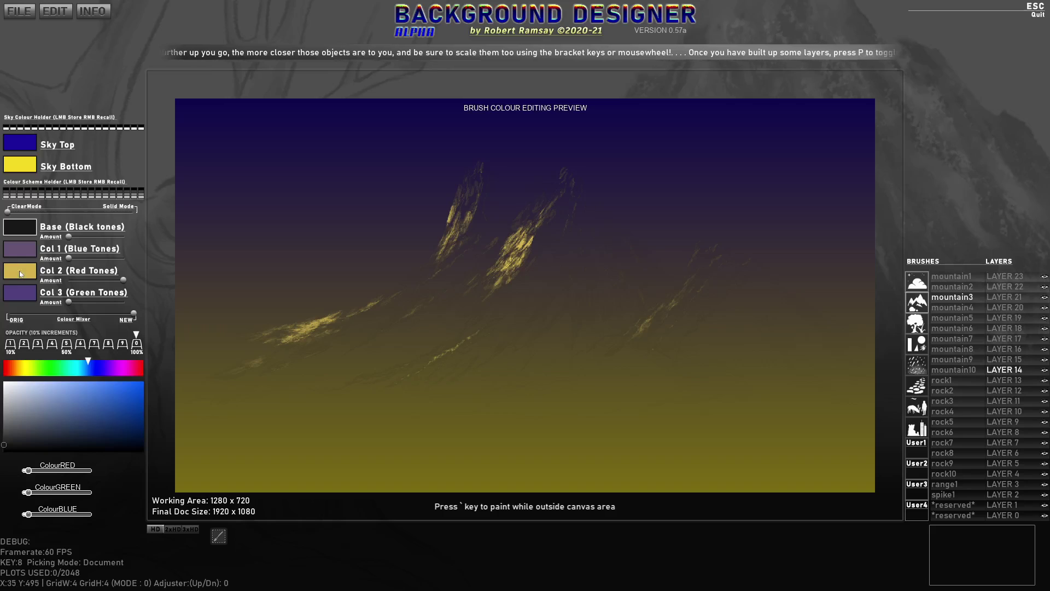
left_click(19, 273, "ctrl")
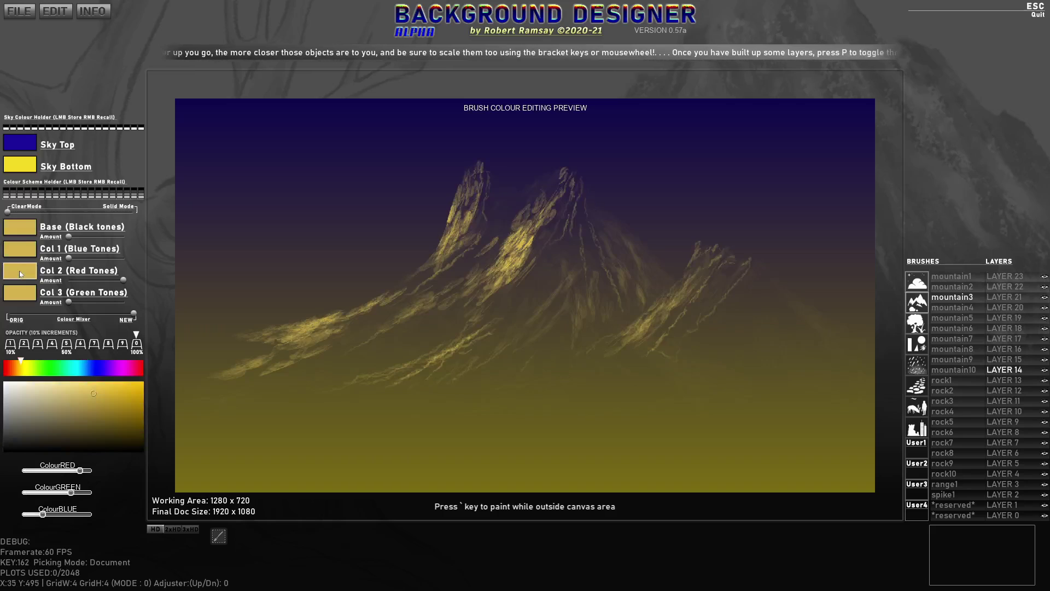
- Stamp a range of golden mountains across the middle of the sky, flipping the brush horizontally between stamps, and clear the canvas
left_click(708, 315)
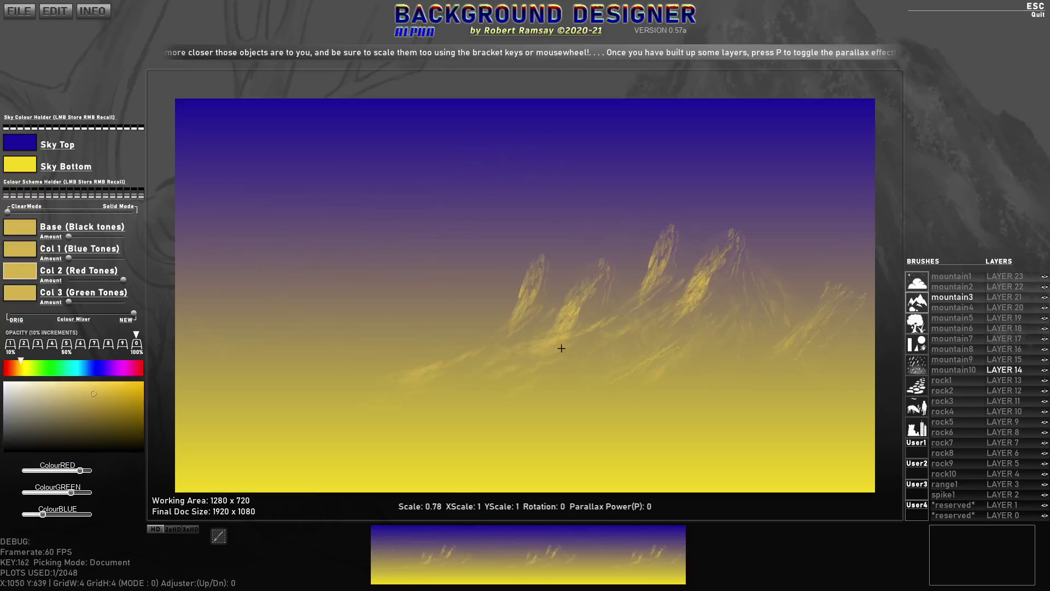
key("x")
left_click(529, 331)
key("x")
left_click(411, 322)
key("x")
left_click(619, 350)
left_click(626, 309)
key("x")
left_click(440, 301)
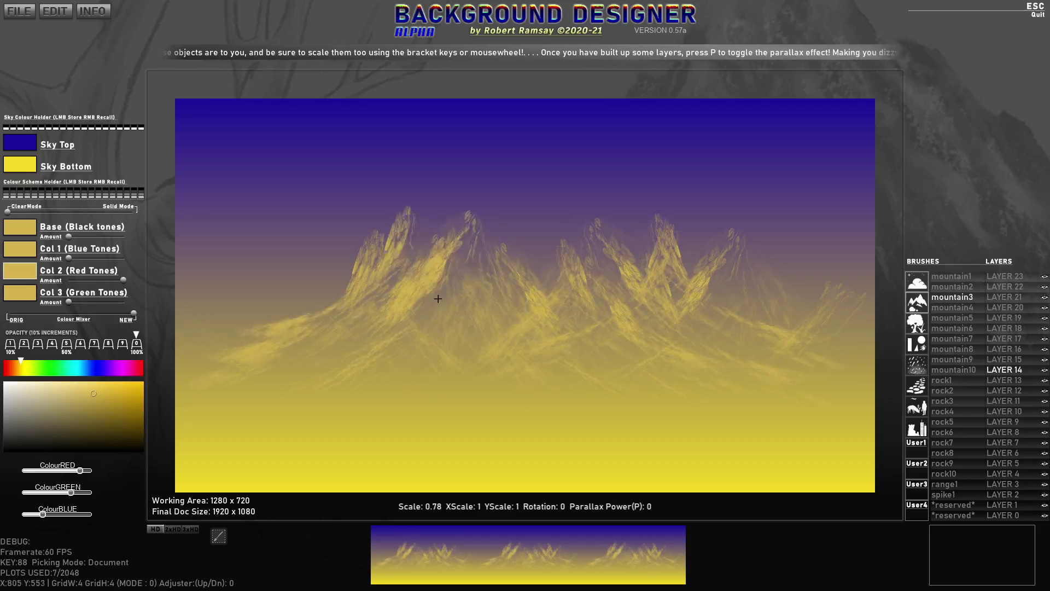
key("x")
left_click(427, 306)
left_click(384, 336)
key("x")
key("BackSpace")
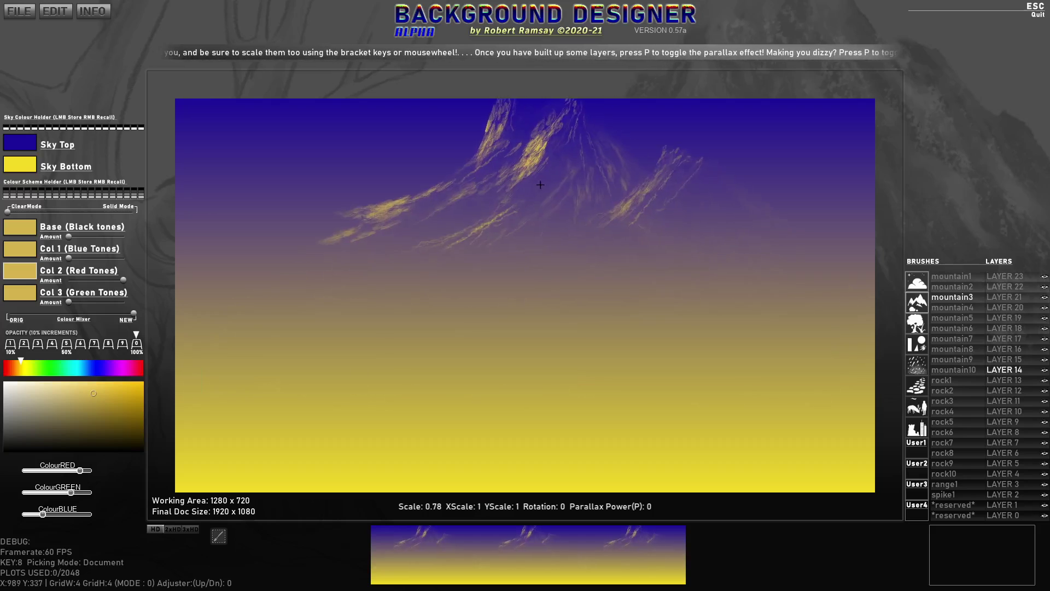
- Cover the sky with gold mountain3 strokes, add mountain3 and mountain4 strokes in Random picking colours, and clear the canvas
mouse_move(539, 181)
left_mouse_down()
mouse_move(385, 161)
mouse_move(604, 184)
mouse_move(704, 233)
mouse_move(686, 379)
mouse_move(313, 264)
mouse_move(194, 96)
mouse_move(610, 170)
mouse_move(681, 442)
mouse_move(307, 421)
mouse_move(334, 321)
mouse_move(606, 252)
mouse_move(712, 146)
mouse_move(809, 378)
mouse_move(564, 448)
mouse_move(365, 408)
left_mouse_up()
key("Tab")
left_click(619, 291)
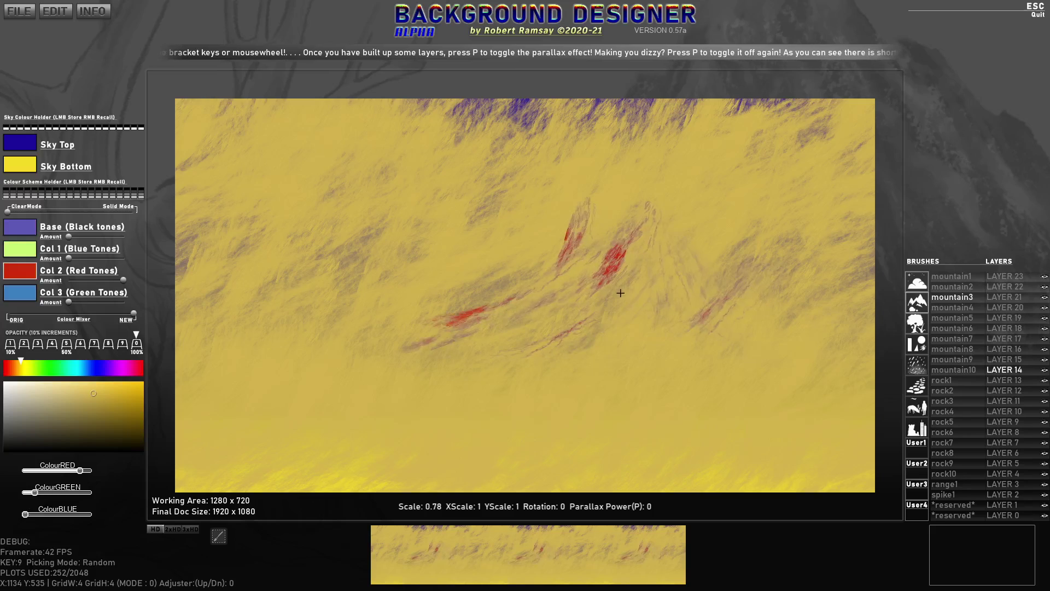
key("Tab")
left_click(638, 277)
key("shift")
mouse_move(698, 226)
left_mouse_down()
mouse_move(629, 319)
mouse_move(749, 182)
mouse_move(690, 234)
mouse_move(705, 159)
mouse_move(612, 173)
mouse_move(790, 329)
mouse_move(725, 335)
left_mouse_up()
left_click(969, 308)
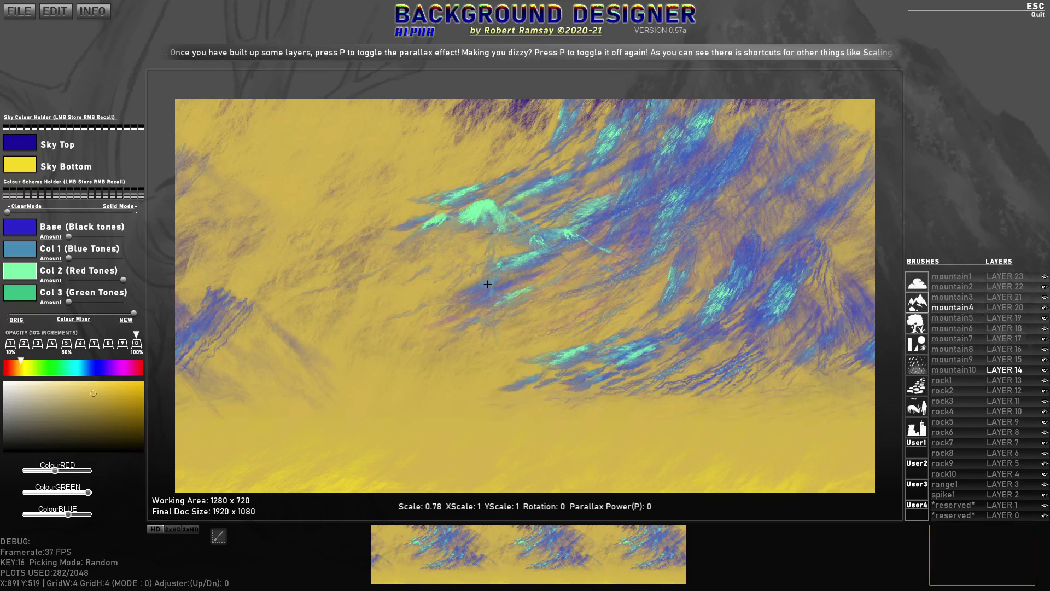
key("BackSpace")
- Load the TileSky brush from the User1 set and scale it to 0.43
scroll(559, 277, "down", 9)
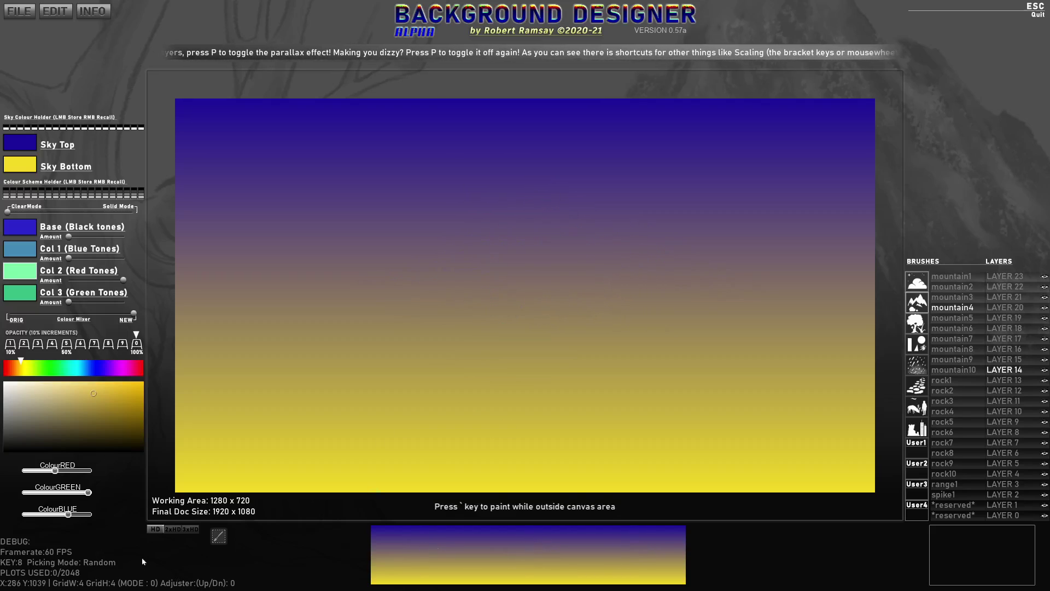
left_click(914, 449)
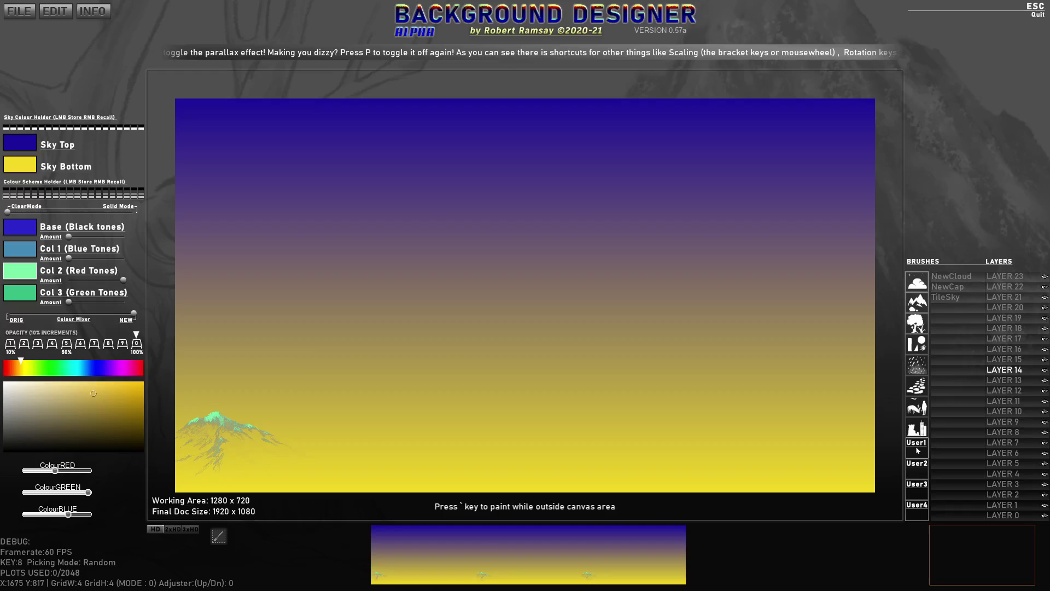
left_click(918, 282)
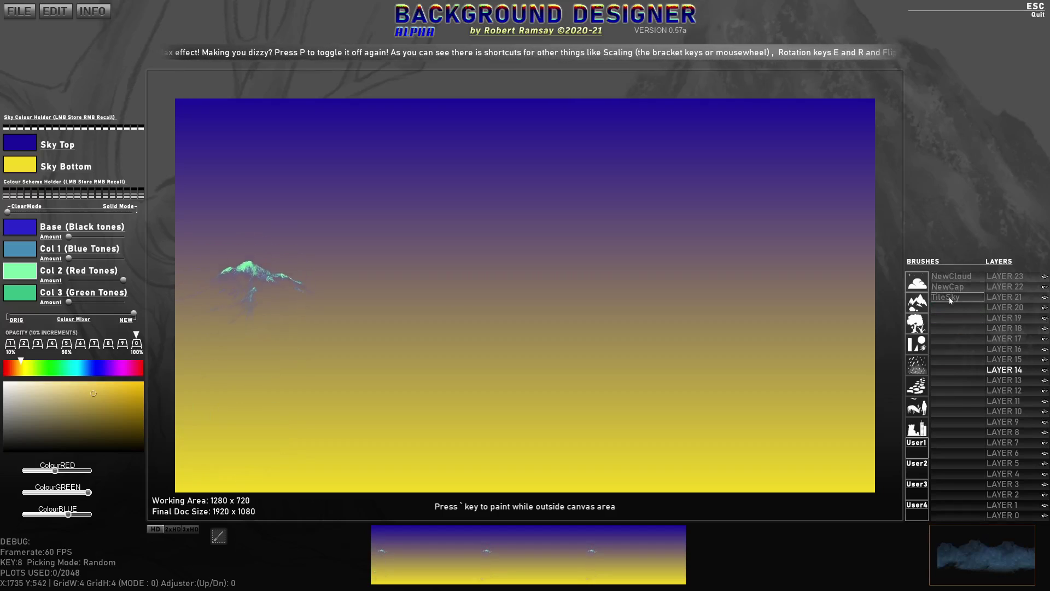
left_click(945, 297)
scroll(569, 277, "up", 3)
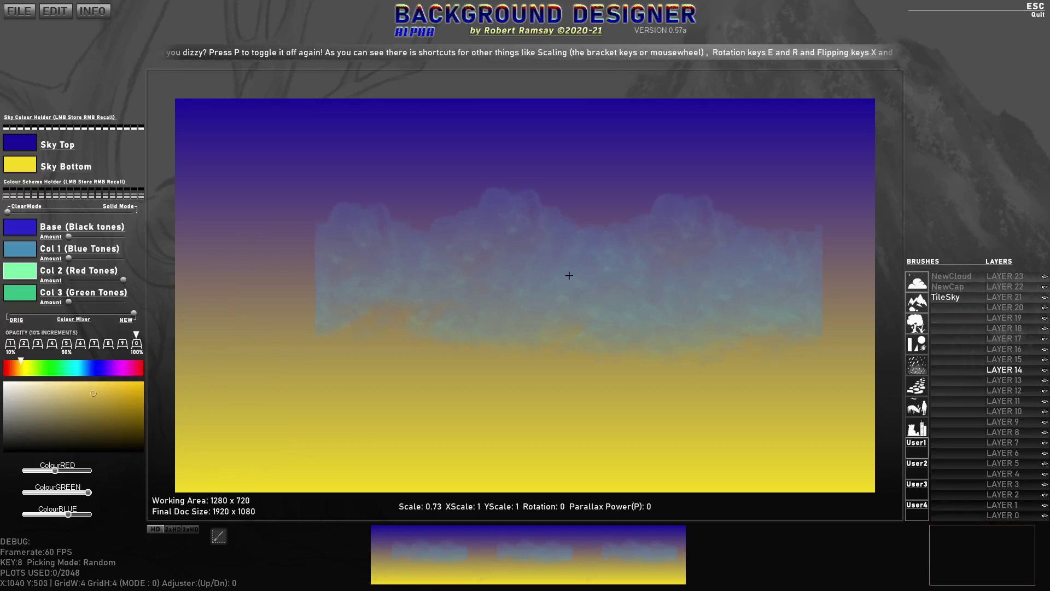
scroll(563, 275, "down", 4)
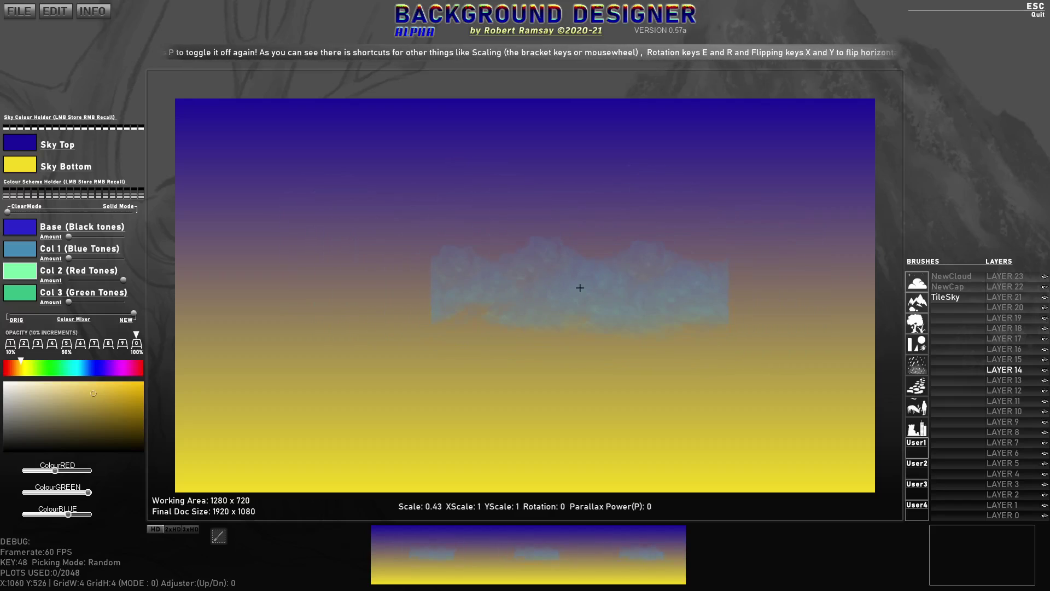
- Paint a broad swirling stroke with the TileSky brush while rotating it, and clear the canvas
key("r")
mouse_move(576, 267)
left_mouse_down()
mouse_move(543, 314)
mouse_move(506, 296)
mouse_move(503, 283)
mouse_move(626, 229)
mouse_move(659, 247)
mouse_move(604, 274)
mouse_move(409, 260)
mouse_move(672, 244)
mouse_move(716, 293)
mouse_move(749, 367)
mouse_move(743, 388)
mouse_move(637, 385)
mouse_move(505, 350)
mouse_move(447, 312)
left_mouse_up()
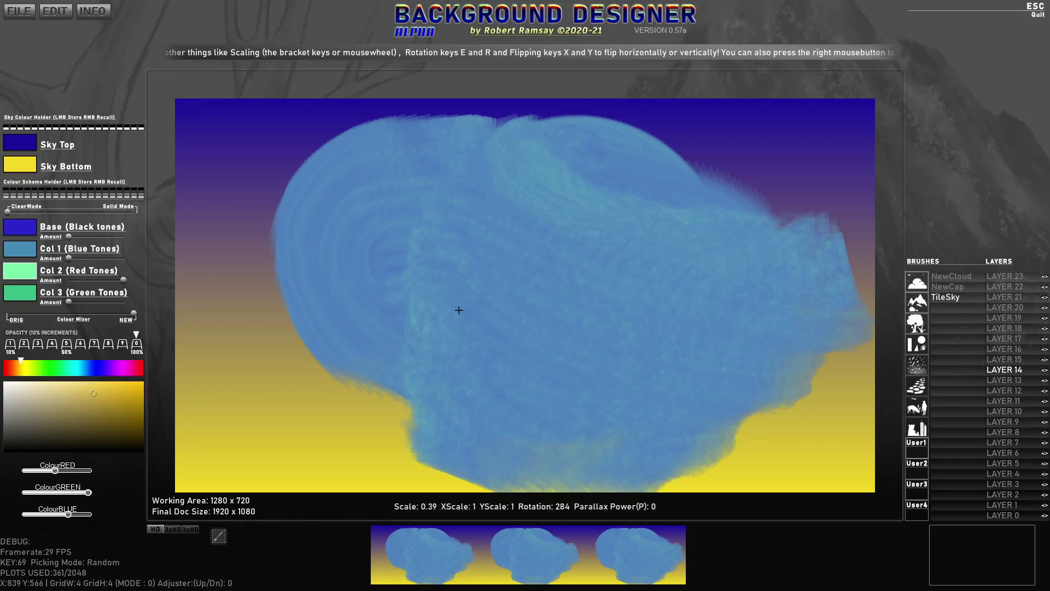
key("BackSpace")
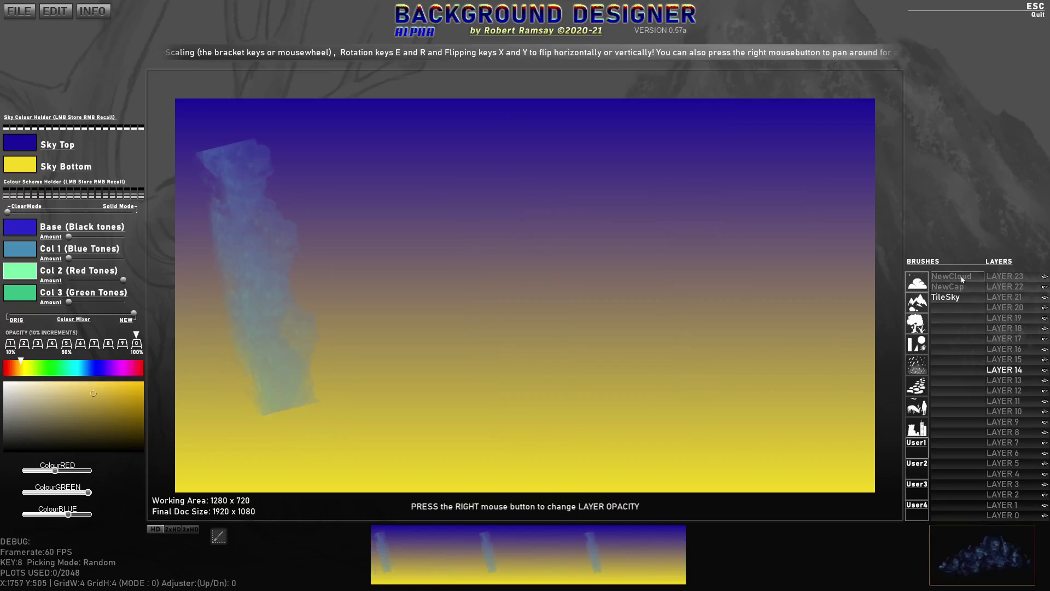
- Paint a circular swirl in the middle of the sky by rotating the NewCloud brush in place
left_click(961, 276)
mouse_move(543, 254)
left_mouse_down()
mouse_move(501, 265)
mouse_move(542, 257)
left_mouse_up()
key("BackSpace")
key("r")
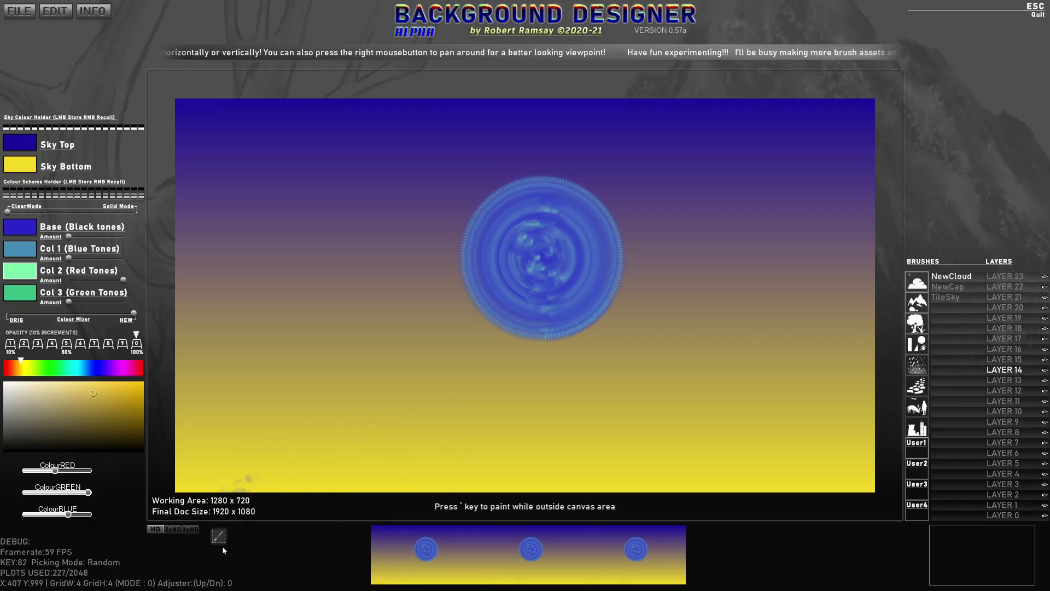
- Capture the circular swirl as a new brush named swish
left_click_drag(454, 162, 634, 352)
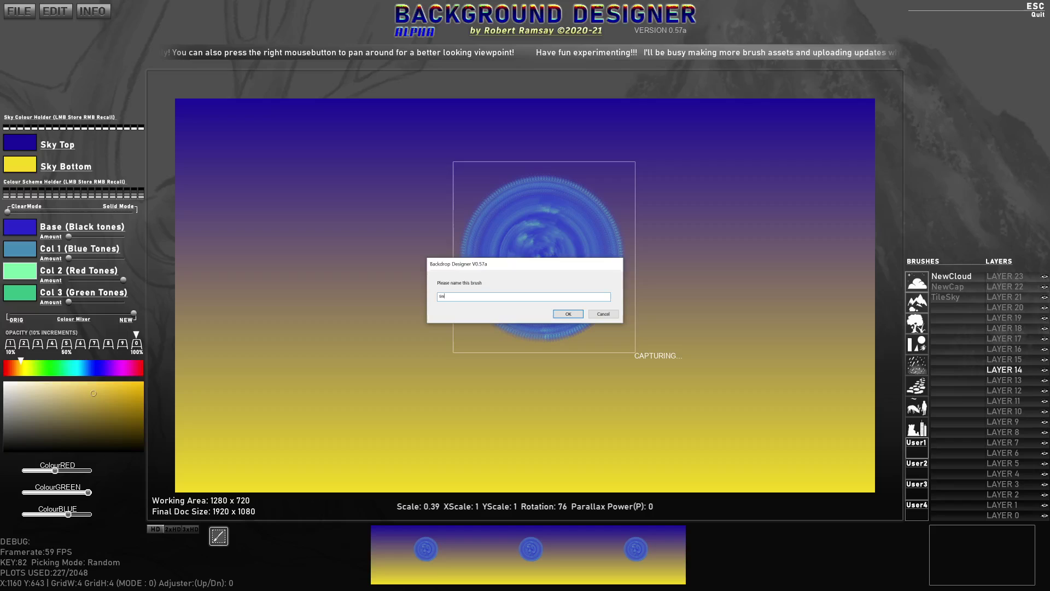
type("swish")
key("Return")
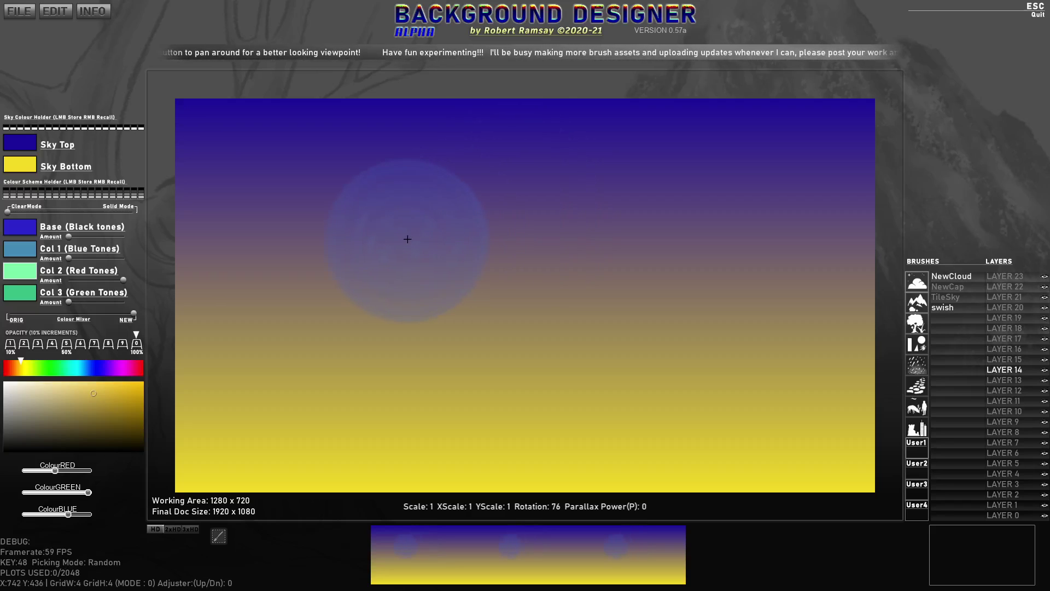
- Set up the swish brush with all four tone amounts at maximum, Document picking mode and a scale of 0.50
key("F2")
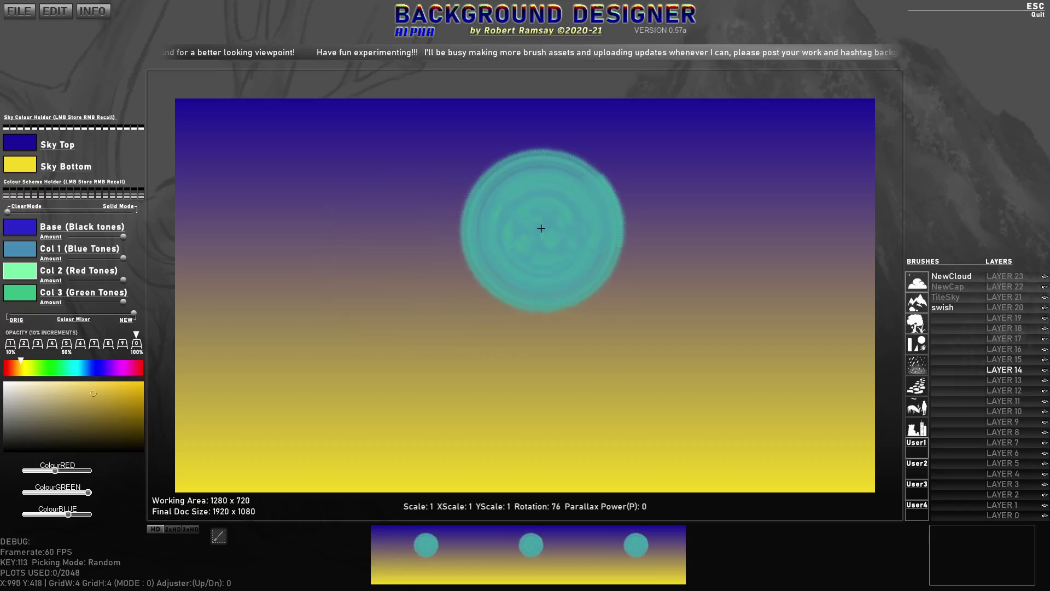
key("Tab")
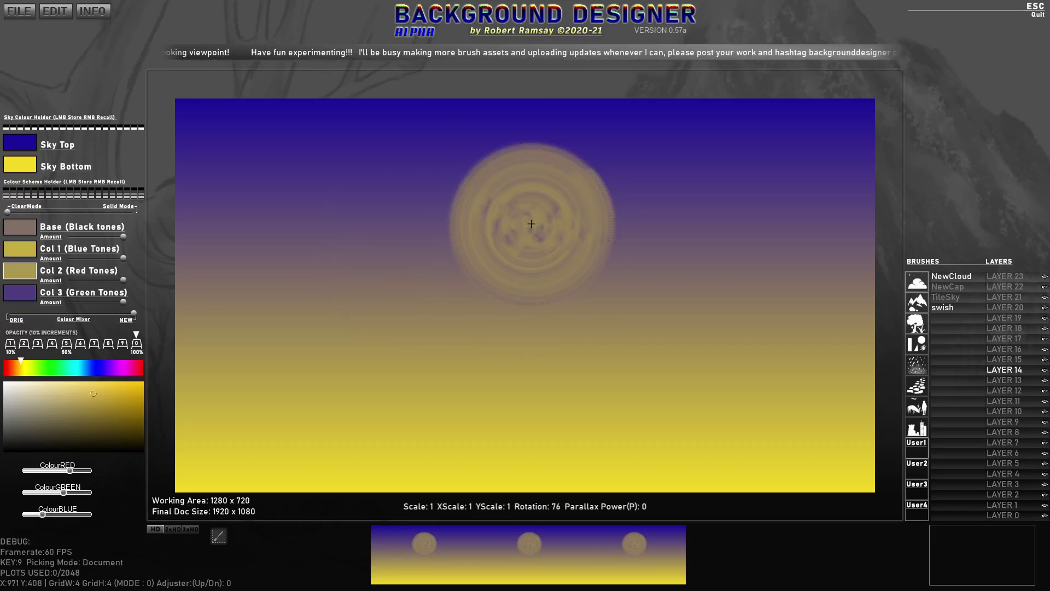
scroll(532, 223, "down", 5)
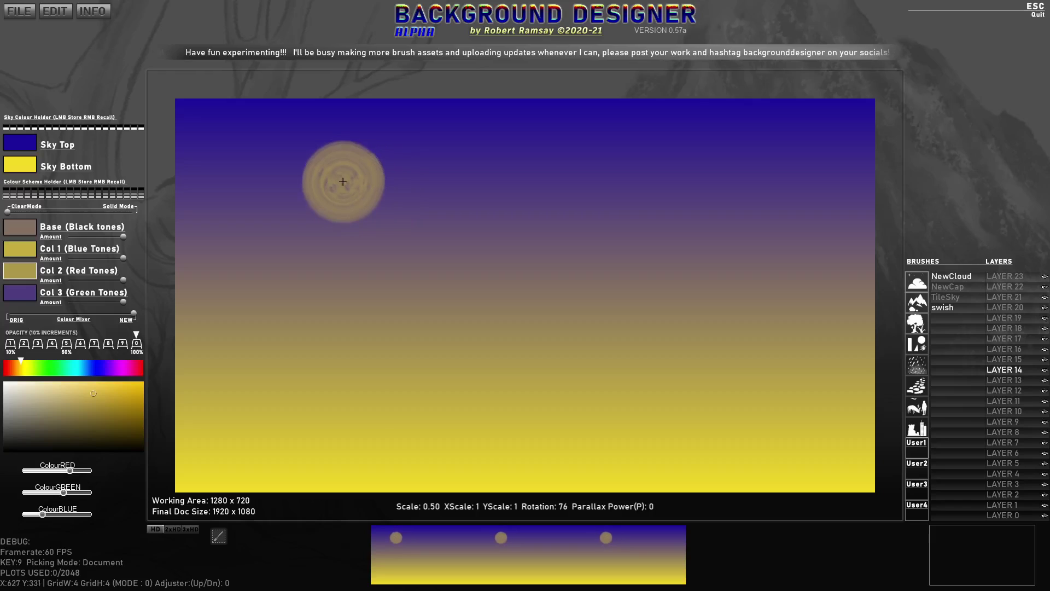
- Cover the sky with overlapping swish stamps, alternating between Document-picked and randomised tone colours
left_click_drag(331, 192, 693, 164)
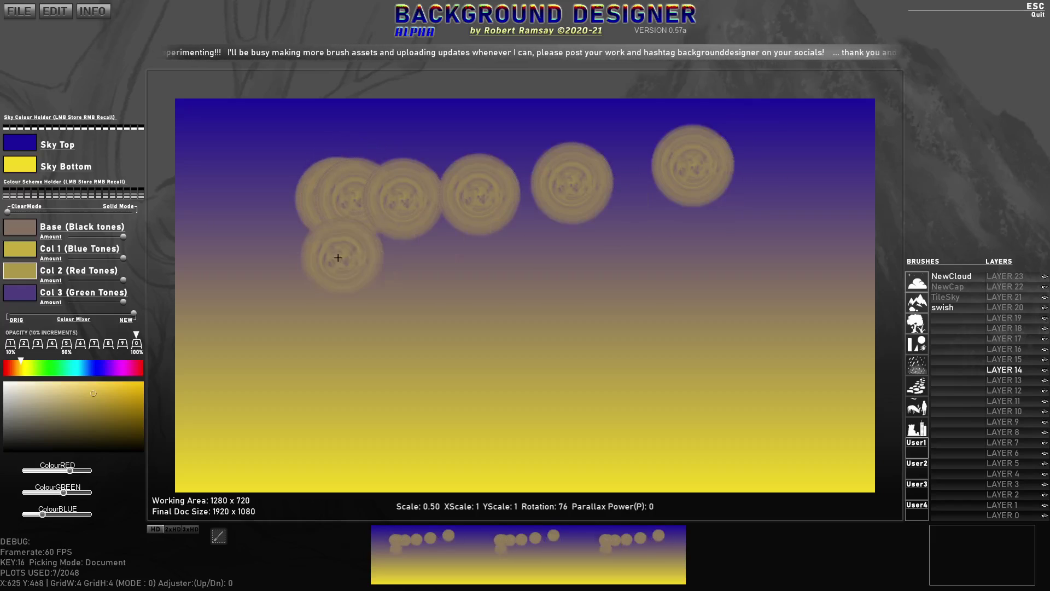
mouse_move(339, 256)
left_mouse_down()
mouse_move(648, 255)
mouse_move(388, 282)
mouse_move(435, 377)
mouse_move(652, 278)
mouse_move(350, 389)
mouse_move(665, 371)
mouse_move(790, 336)
mouse_move(728, 252)
mouse_move(822, 191)
mouse_move(767, 153)
mouse_move(886, 220)
mouse_move(864, 418)
mouse_move(877, 448)
mouse_move(738, 470)
mouse_move(513, 445)
mouse_move(427, 427)
mouse_move(430, 386)
mouse_move(206, 437)
mouse_move(377, 405)
mouse_move(323, 373)
mouse_move(211, 116)
mouse_move(447, 202)
mouse_move(430, 255)
left_mouse_up()
key("shift")
mouse_move(504, 284)
left_mouse_down()
mouse_move(431, 321)
mouse_move(548, 376)
left_mouse_up()
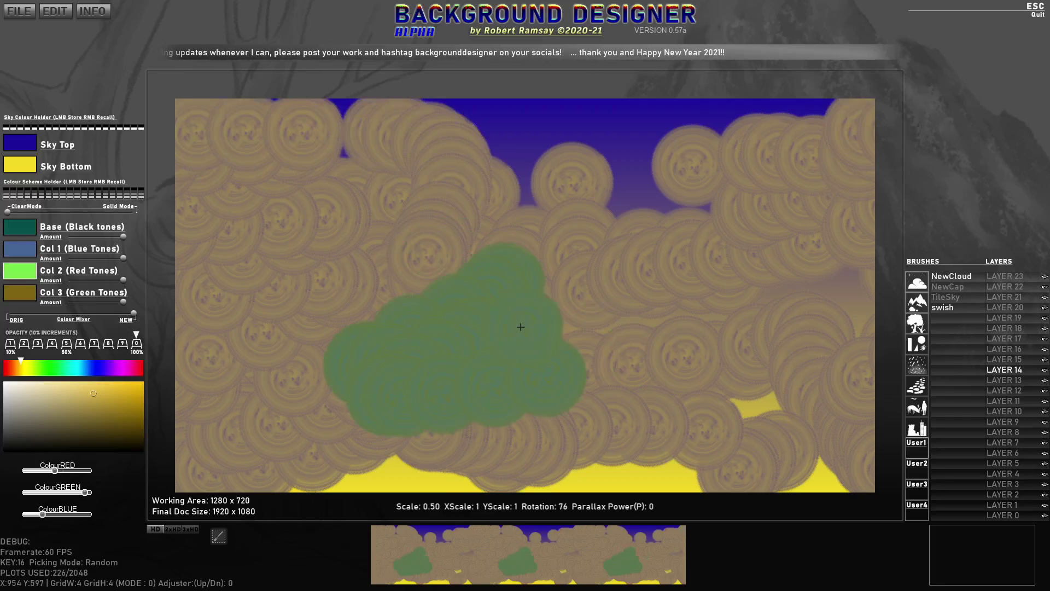
key("shift")
left_click_drag(624, 392, 696, 458)
key("Tab")
mouse_move(541, 274)
left_mouse_down()
mouse_move(533, 203)
mouse_move(455, 218)
left_mouse_up()
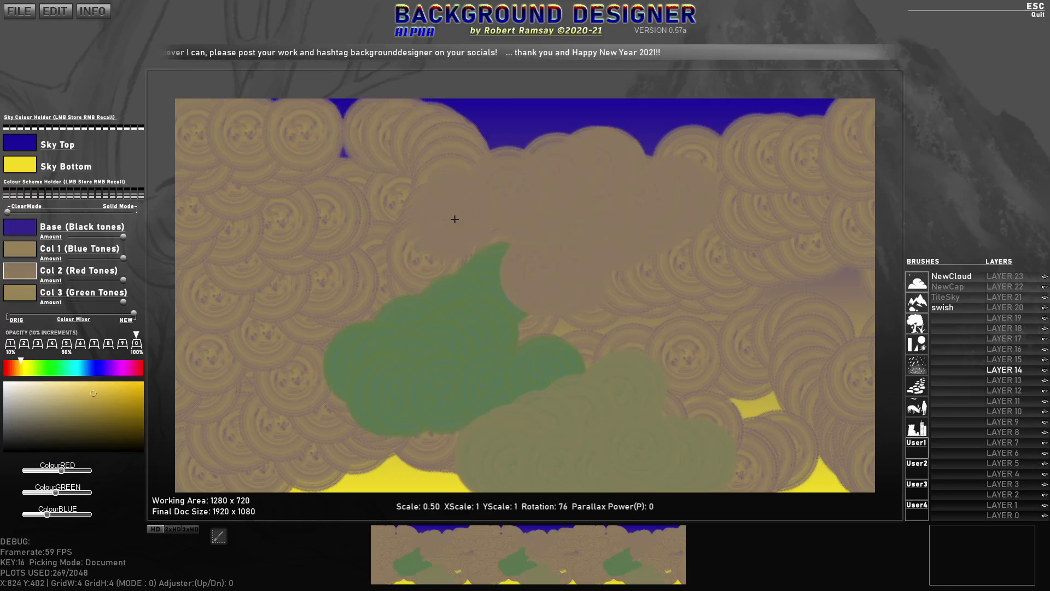
key("Tab")
key("shift")
mouse_move(523, 231)
left_mouse_down()
mouse_move(514, 399)
mouse_move(453, 177)
mouse_move(813, 126)
mouse_move(565, 342)
mouse_move(737, 347)
mouse_move(673, 416)
mouse_move(602, 262)
mouse_move(505, 238)
left_mouse_up()
- Clear the canvas and cover the sky with overlapping swish stamps at 50% opacity
key("5")
key("BackSpace")
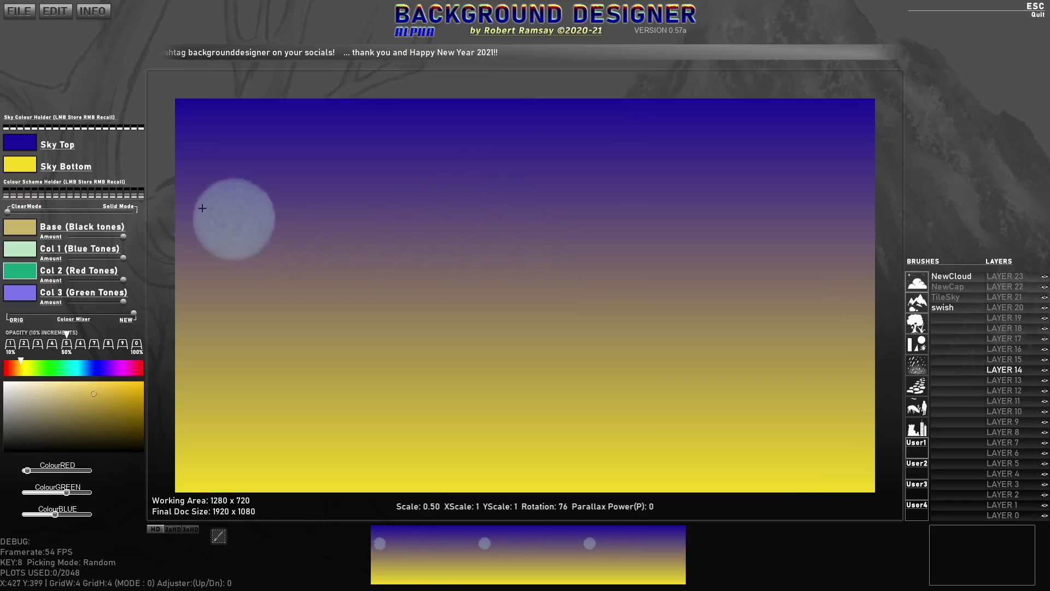
mouse_move(202, 209)
left_mouse_down()
mouse_move(197, 403)
mouse_move(264, 188)
mouse_move(504, 171)
mouse_move(486, 246)
mouse_move(300, 359)
mouse_move(378, 402)
mouse_move(482, 438)
mouse_move(787, 345)
mouse_move(738, 226)
mouse_move(668, 238)
mouse_move(708, 278)
mouse_move(690, 153)
mouse_move(363, 142)
mouse_move(289, 115)
mouse_move(318, 217)
mouse_move(200, 426)
mouse_move(508, 399)
left_mouse_up()
- Randomise the sky colours until the gradient runs from green to dark teal, and clear the swish stamps
key("space")
key("space")
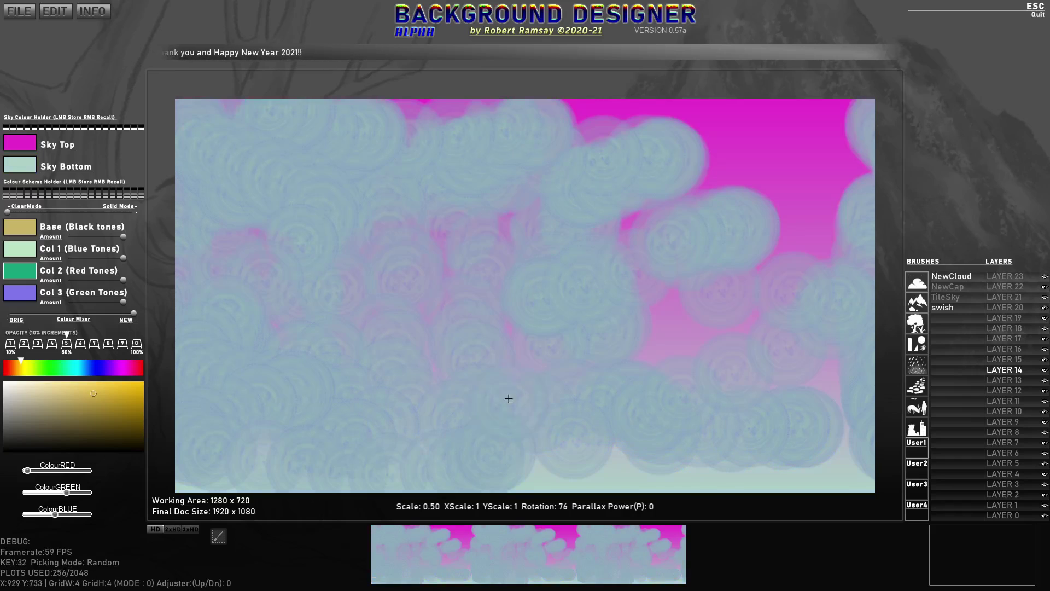
key("space")
key("BackSpace")
- Paint thin curved and dotted strokes with the swish brush scaled to 0.07, and clear the canvas
scroll(505, 331, "down", 9)
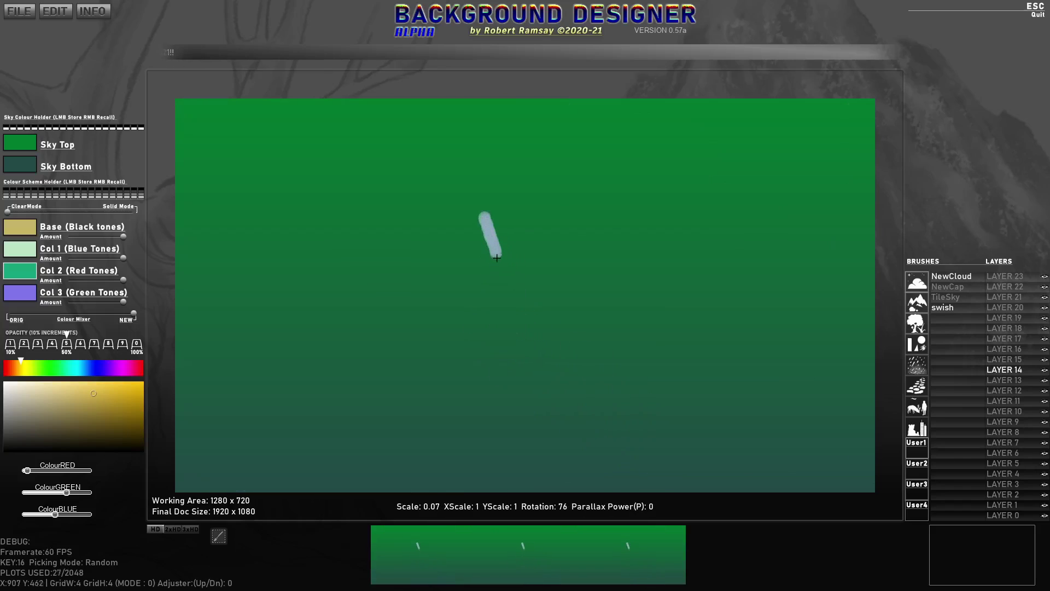
left_click_drag(420, 338, 419, 268)
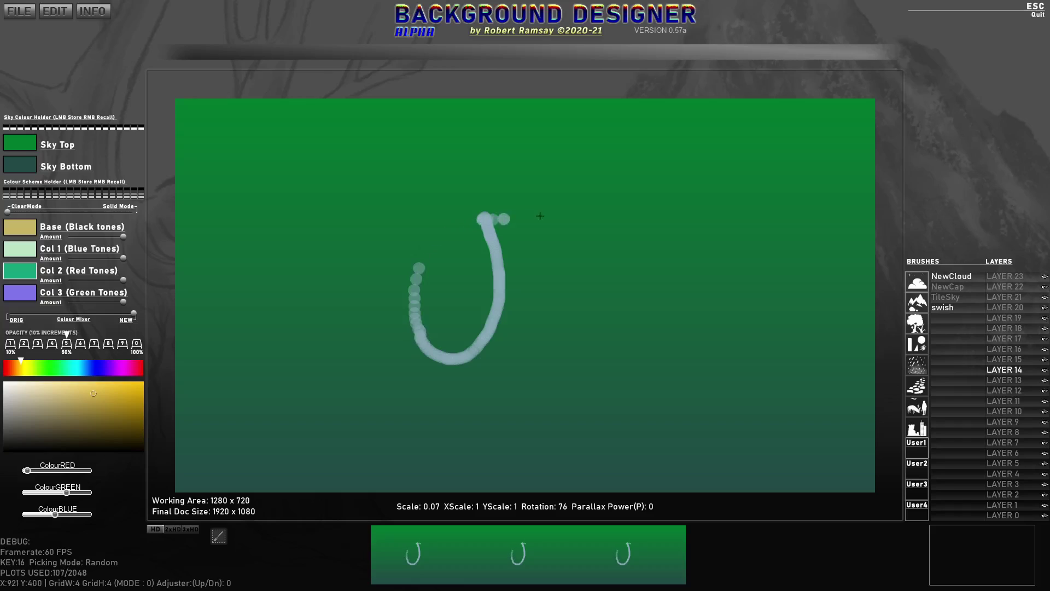
left_click_drag(540, 216, 639, 197)
mouse_move(509, 278)
left_mouse_down()
mouse_move(564, 286)
mouse_move(735, 149)
left_mouse_up()
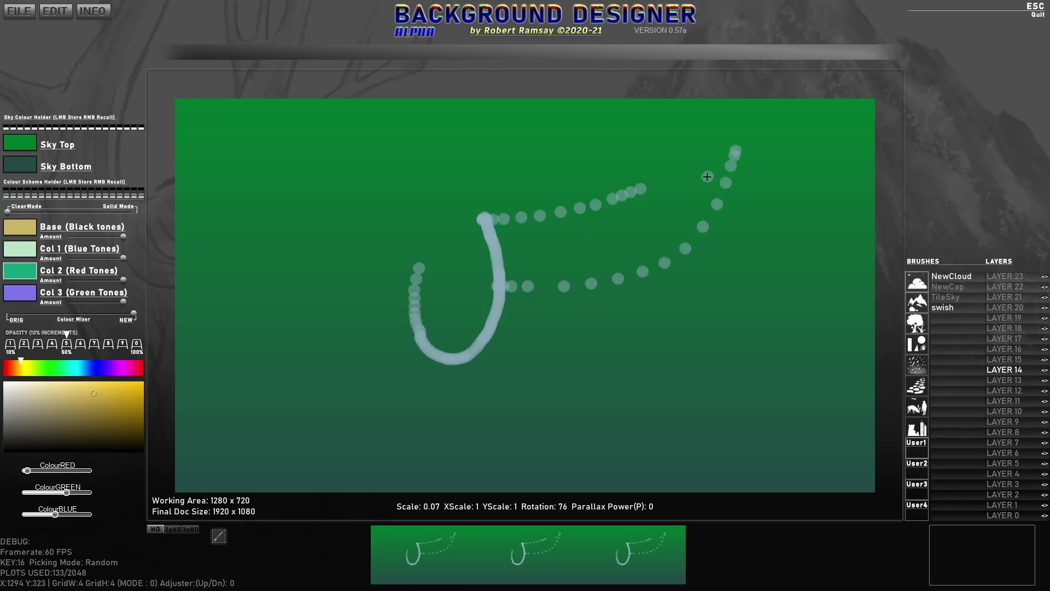
key("BackSpace")
- Switch to the mountain3 brush at 0.47 scale and 100% opacity, and randomise the brush tones and sky to a green-to-orange gradient
scroll(607, 286, "up", 4)
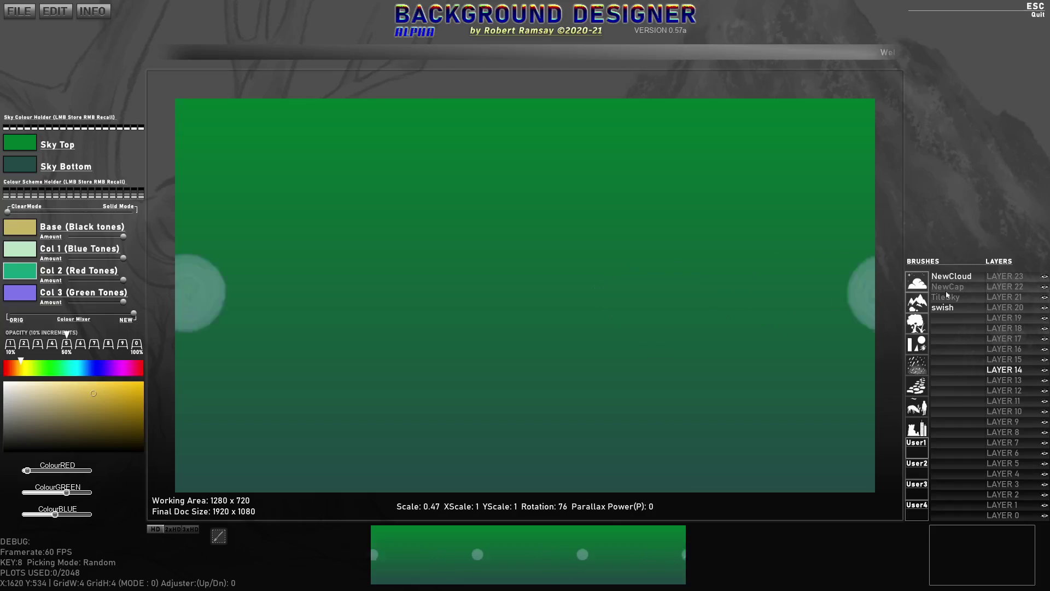
left_click(917, 301)
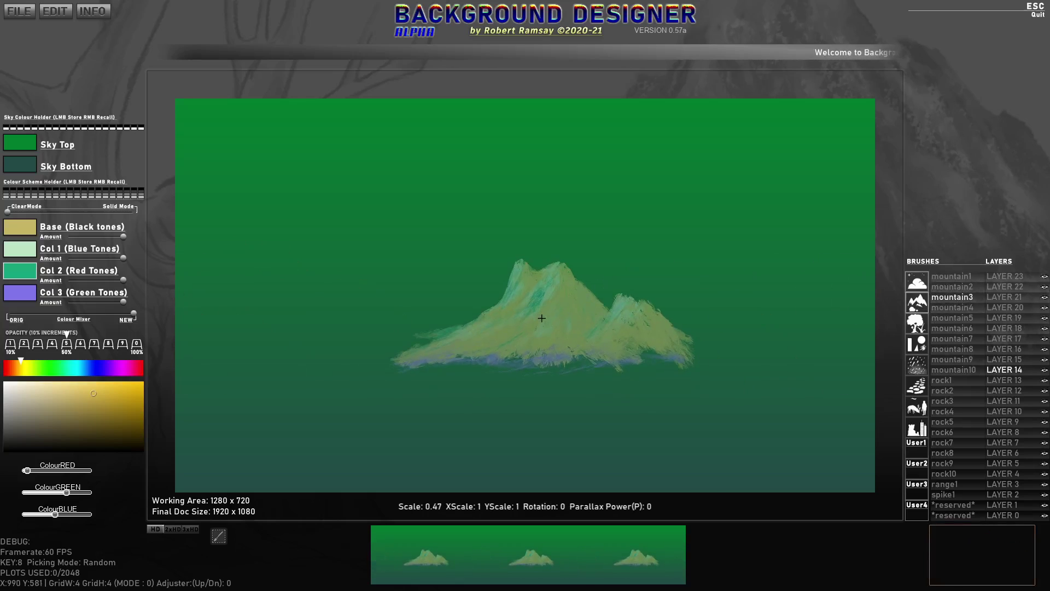
key("9")
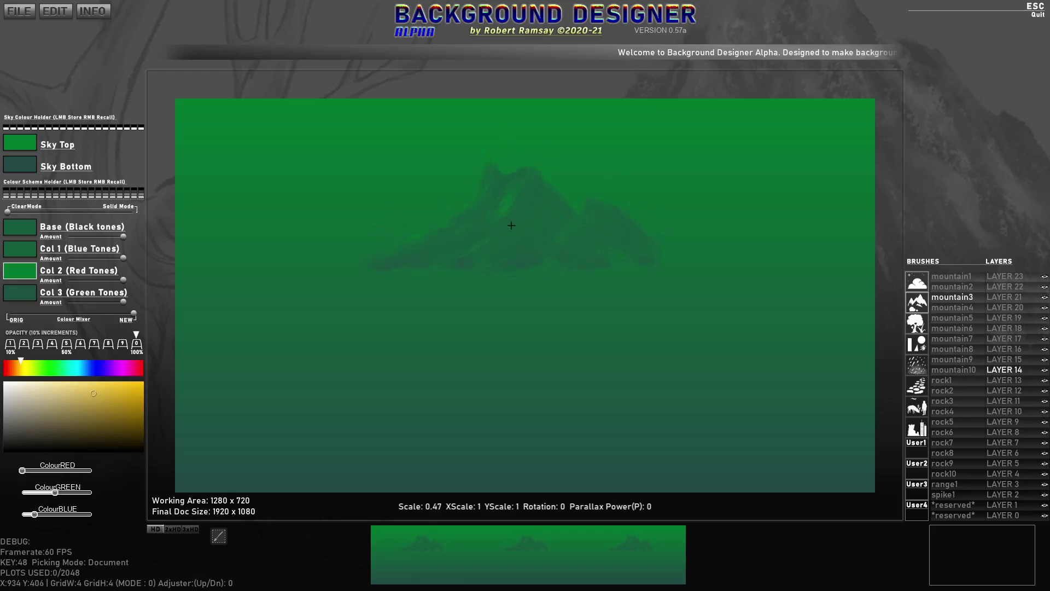
key("9")
key("9")
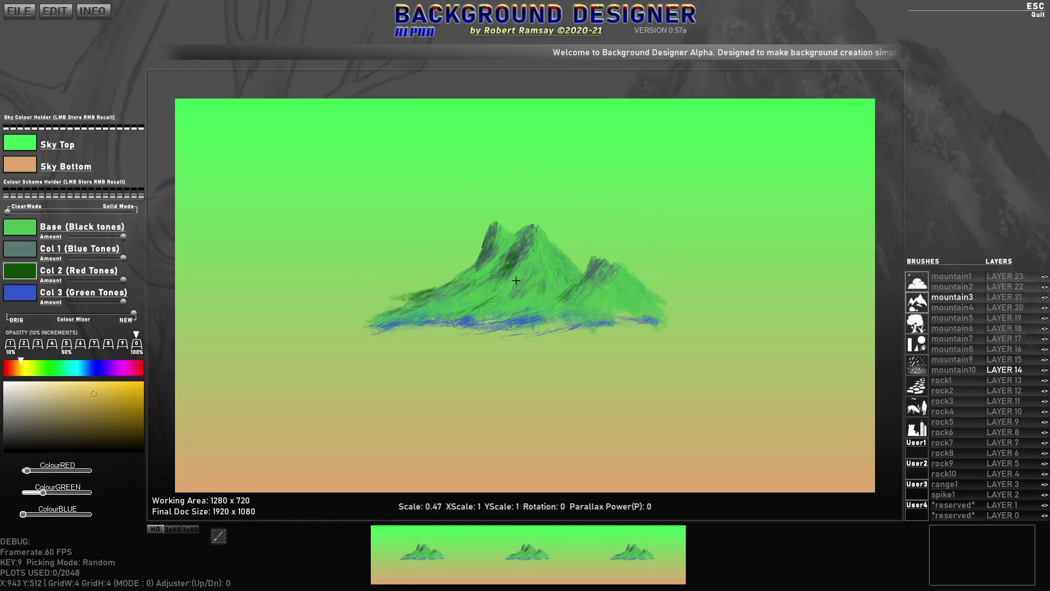
- Recolour the mountain brush's Base to very dark brown, Col 1 to brown and Col 2 to golden brown
mouse_move(14, 231)
left_click_drag(73, 418, 109, 440)
left_click(21, 369)
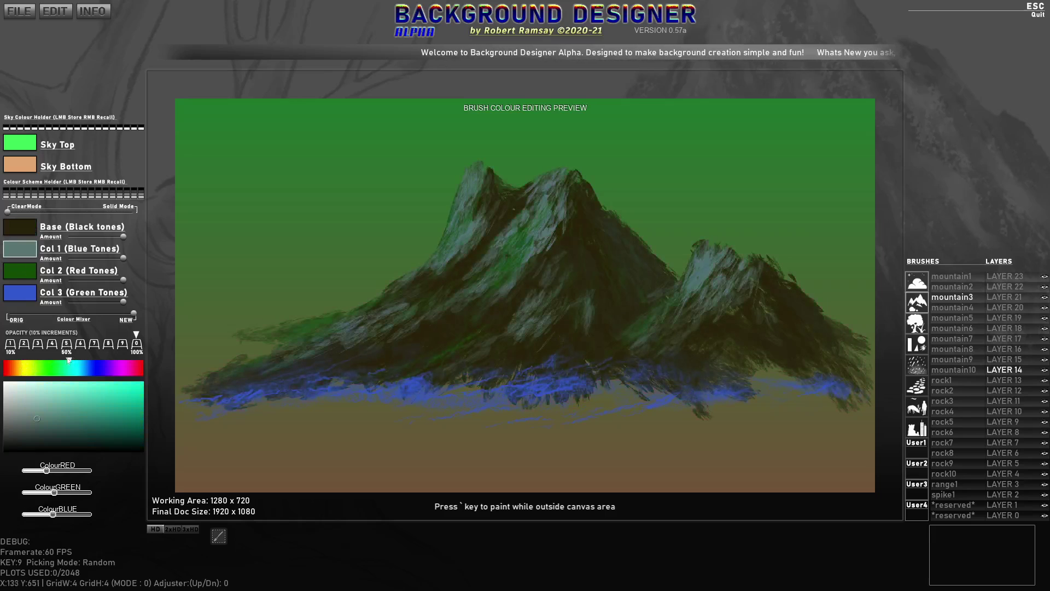
left_click(135, 429)
mouse_move(28, 273)
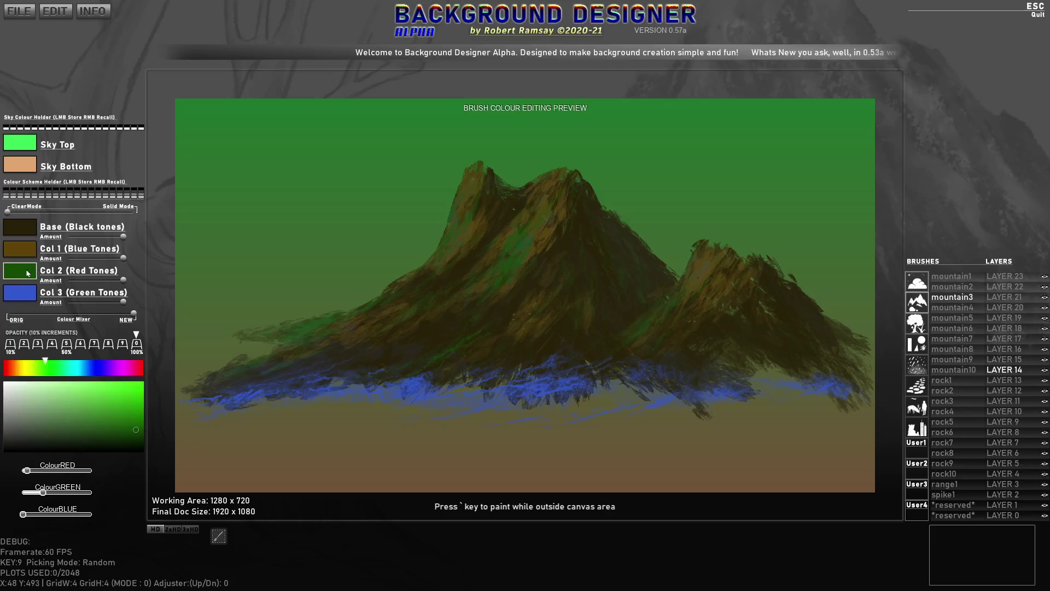
left_click(119, 415)
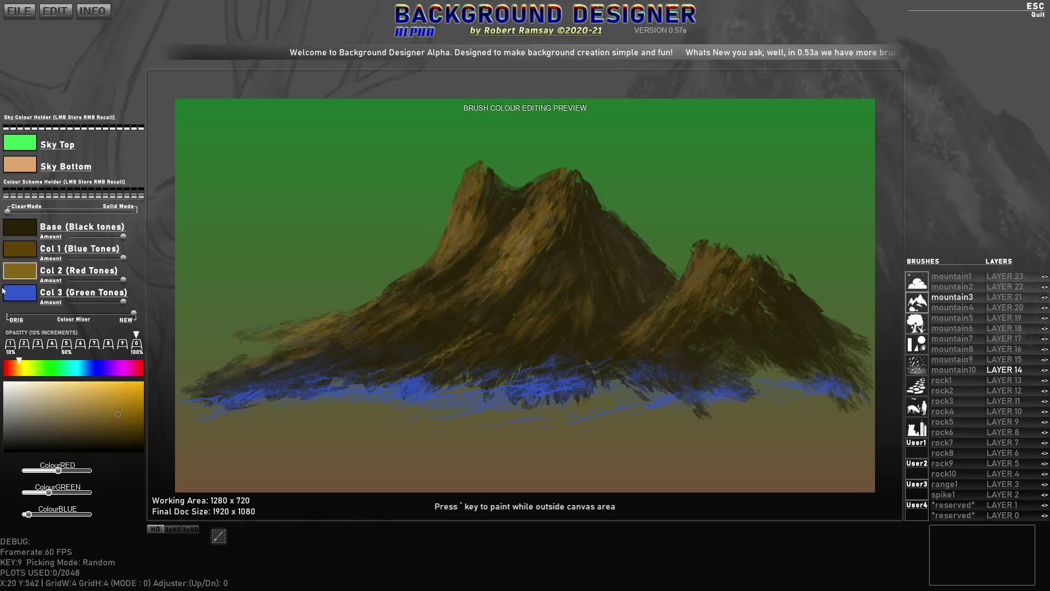
- Reduce the Col 3 amount of the mountain brush to its minimum
mouse_move(13, 295)
left_click_drag(116, 303, 19, 302)
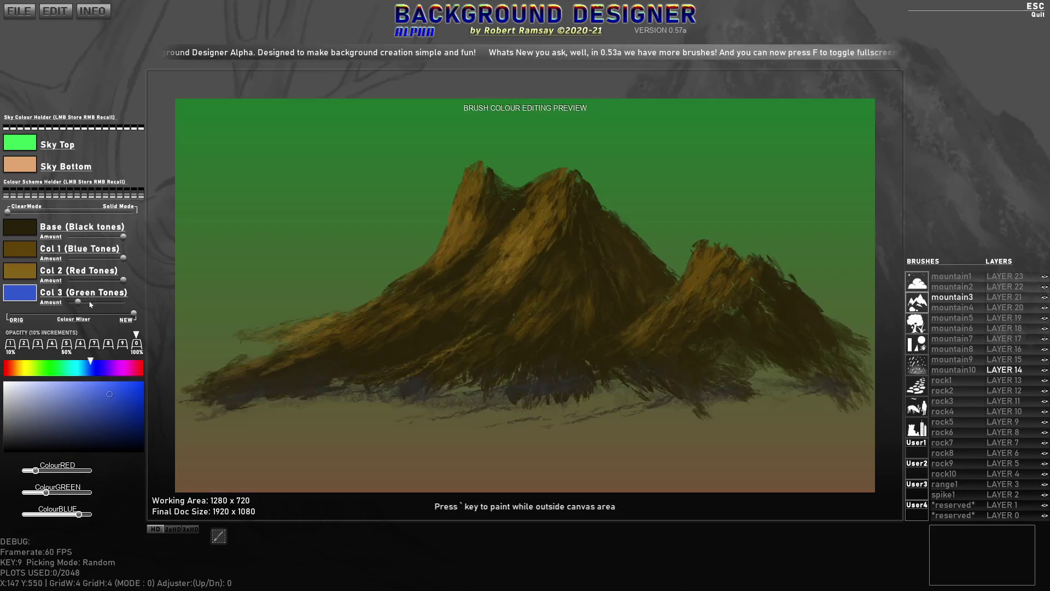
left_click_drag(91, 304, 49, 302)
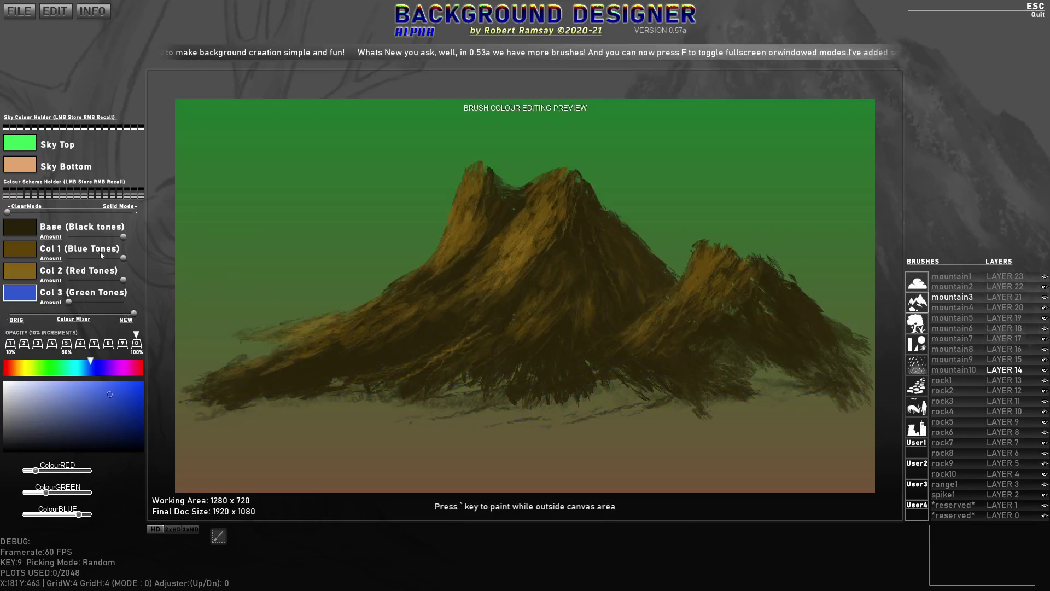
left_click_drag(119, 239, 144, 240)
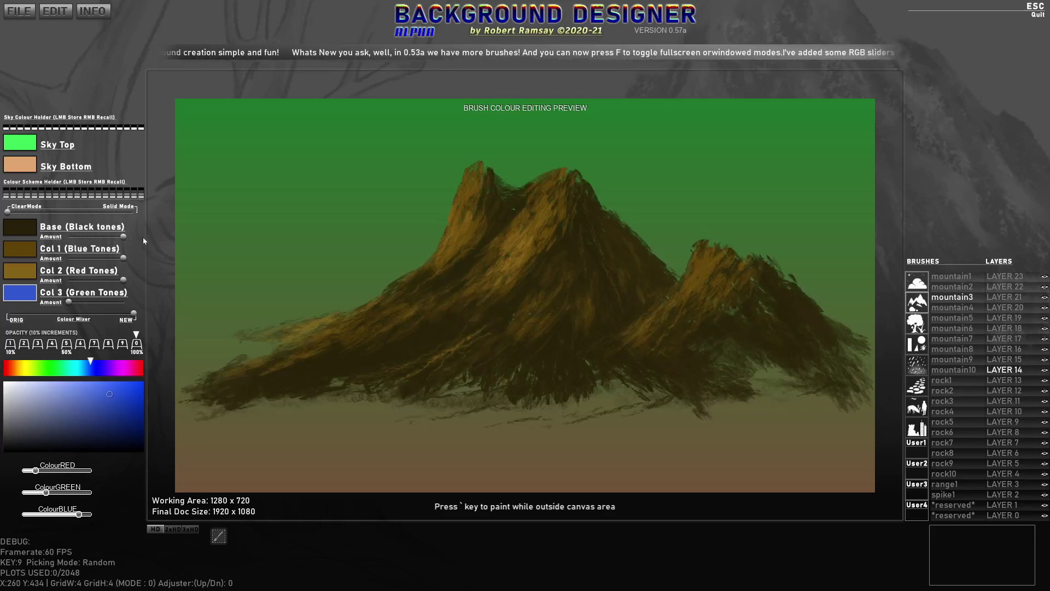
mouse_move(73, 302)
left_mouse_down()
mouse_move(120, 306)
mouse_move(66, 302)
left_mouse_up()
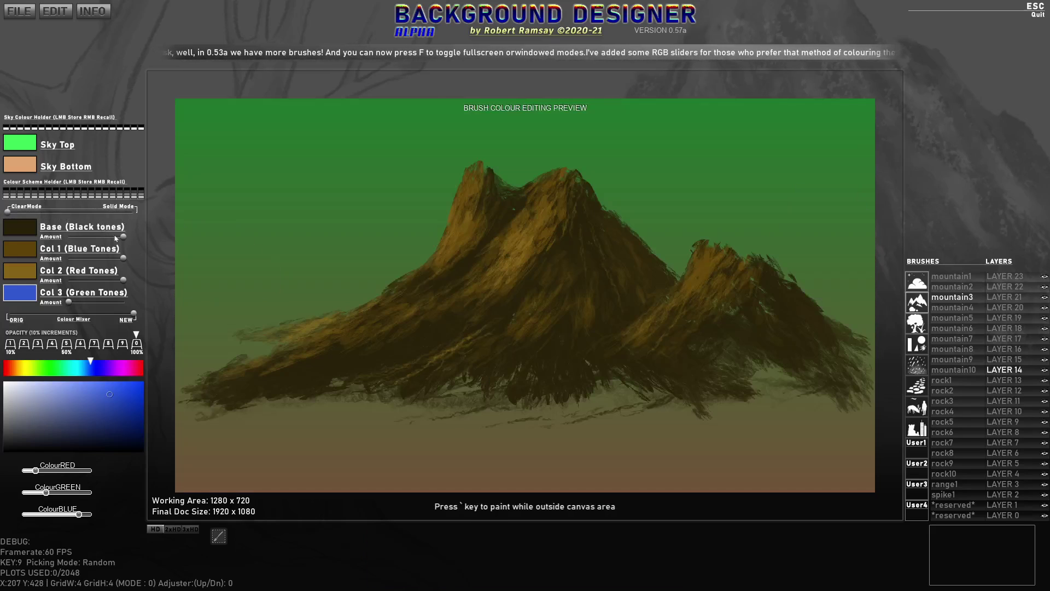
left_click_drag(122, 238, 48, 243)
mouse_move(70, 301)
left_mouse_down()
mouse_move(146, 301)
mouse_move(60, 298)
left_mouse_up()
left_click_drag(109, 262, 139, 244)
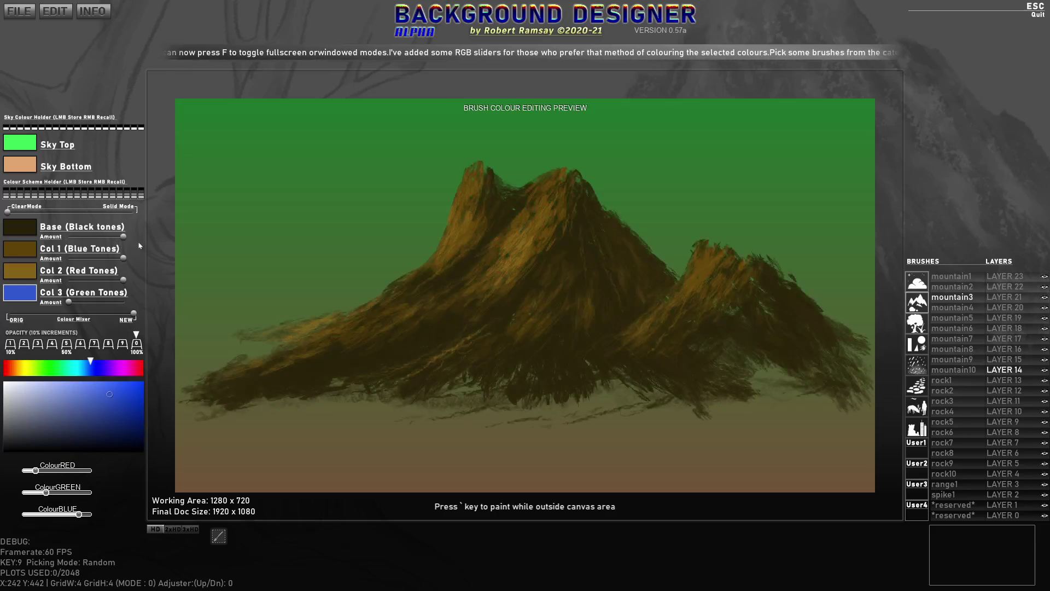
left_click_drag(76, 301, 53, 299)
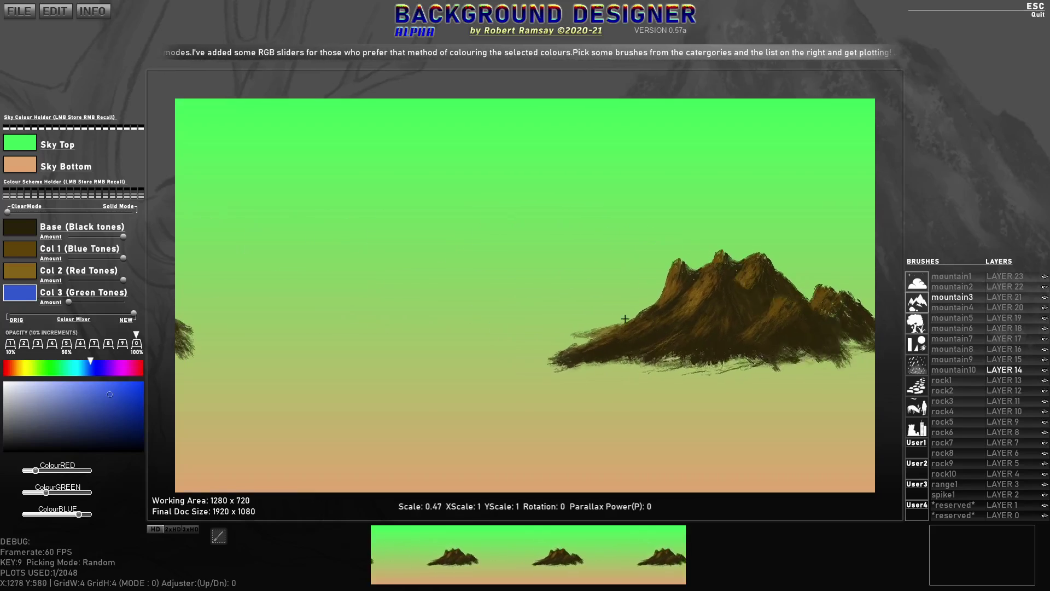
- Stamp mountain3 at 0.47 scale mid-canvas, and on layer 13 add a mountain2 peak at 0.25 scale to its left flank
left_click(549, 325)
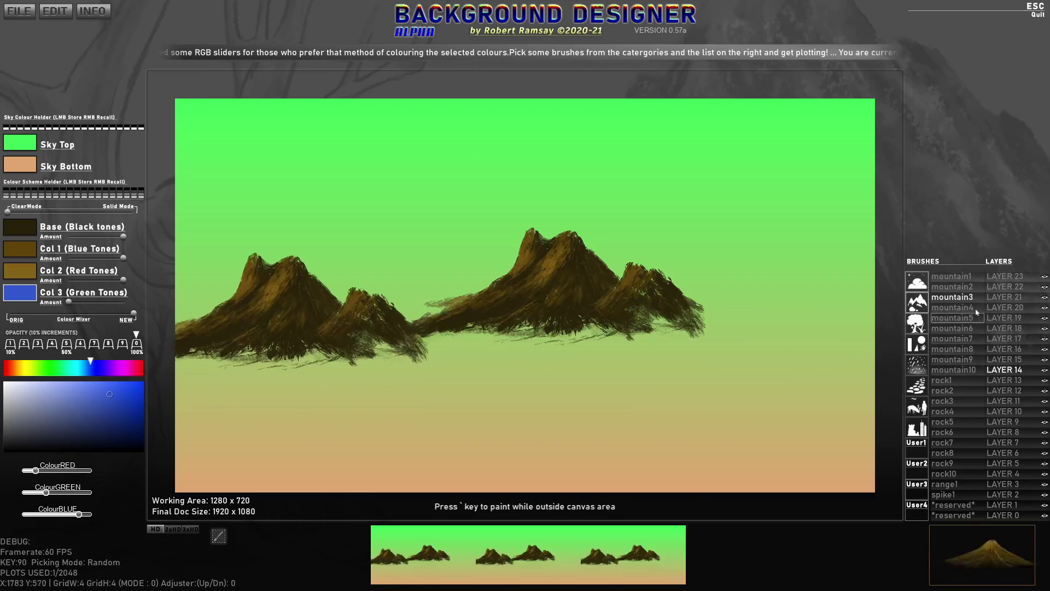
left_click(961, 287)
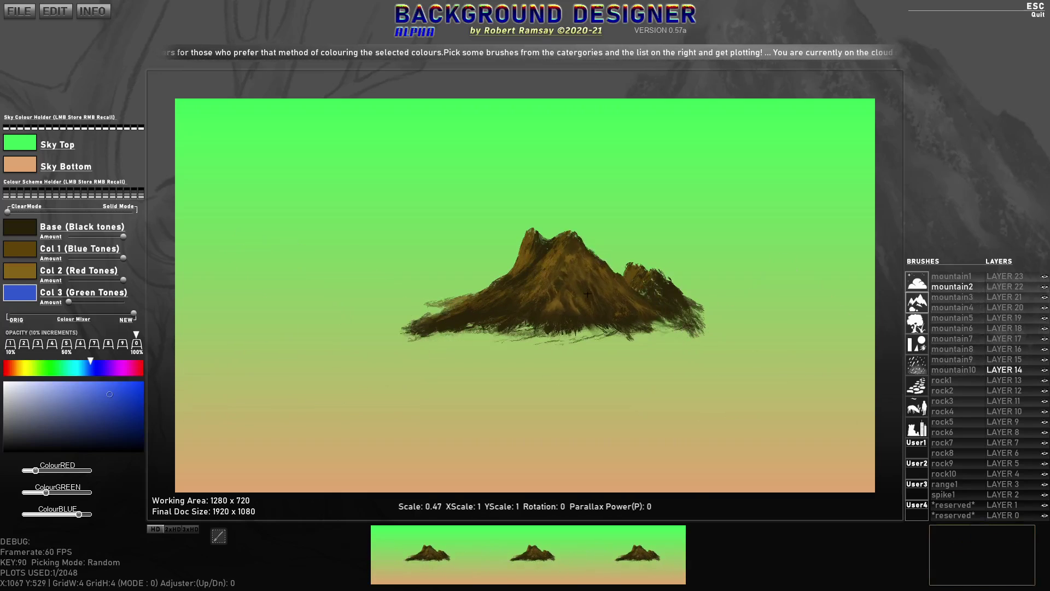
left_click(1004, 380)
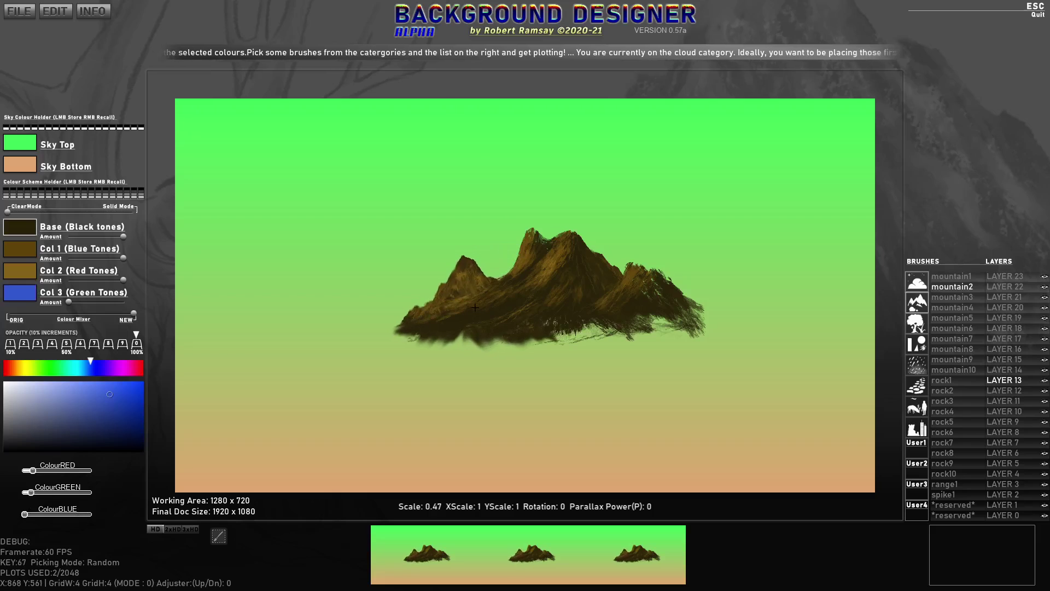
key("e")
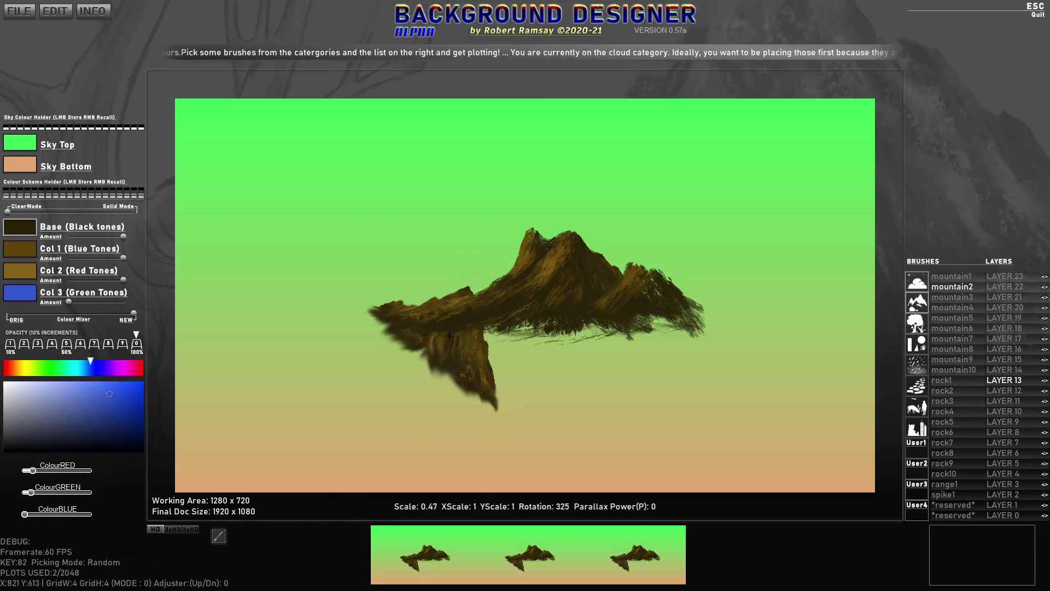
key("e")
scroll(468, 336, "down", 10)
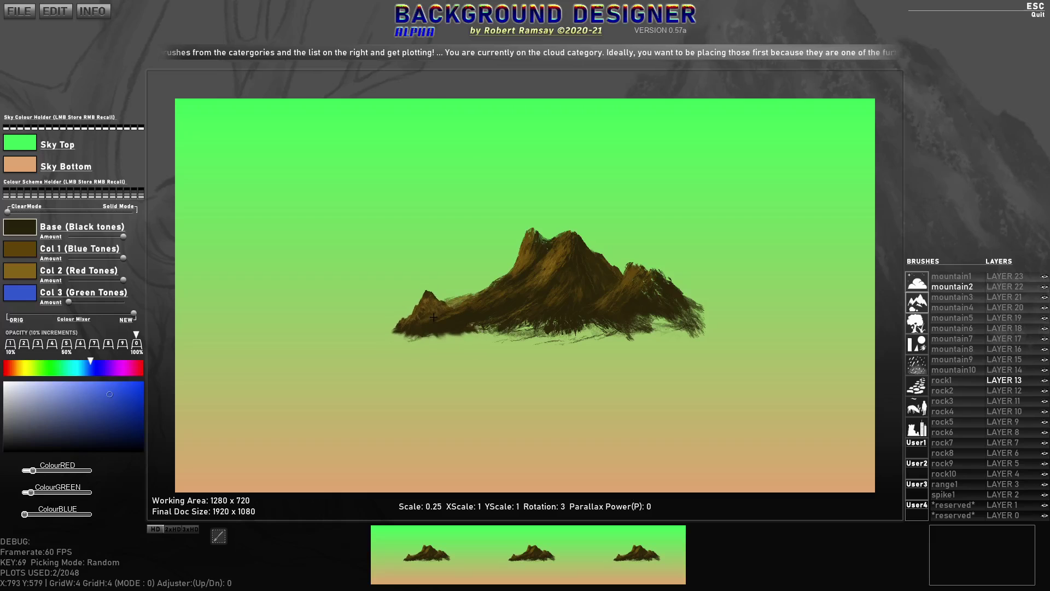
left_click(451, 306)
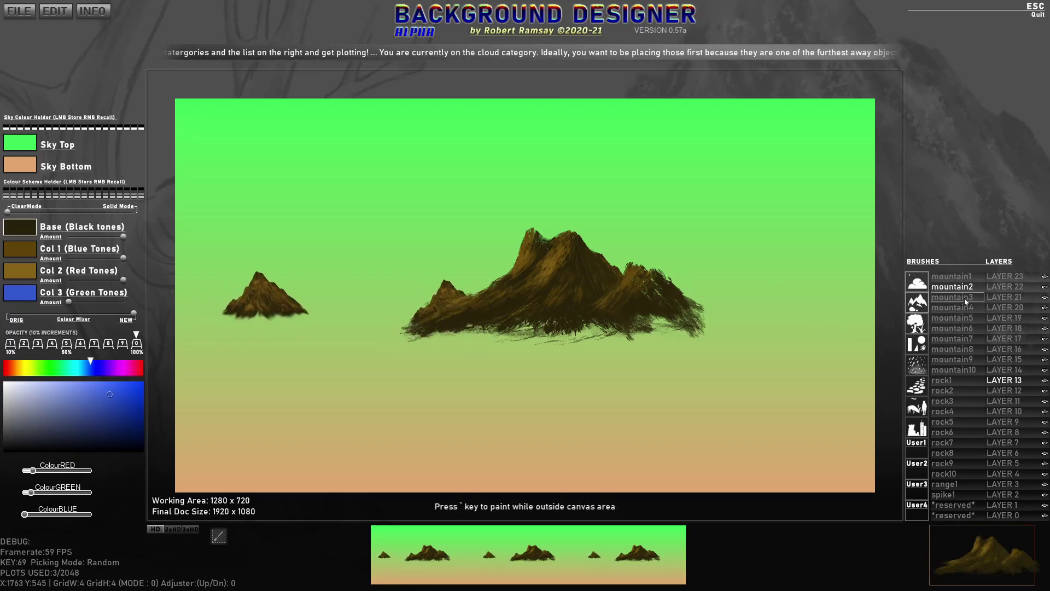
- Add mountain1 peaks at 0.25 scale to the mountain's left shoulder and its summit, slightly rotating the summit one
left_click(958, 277)
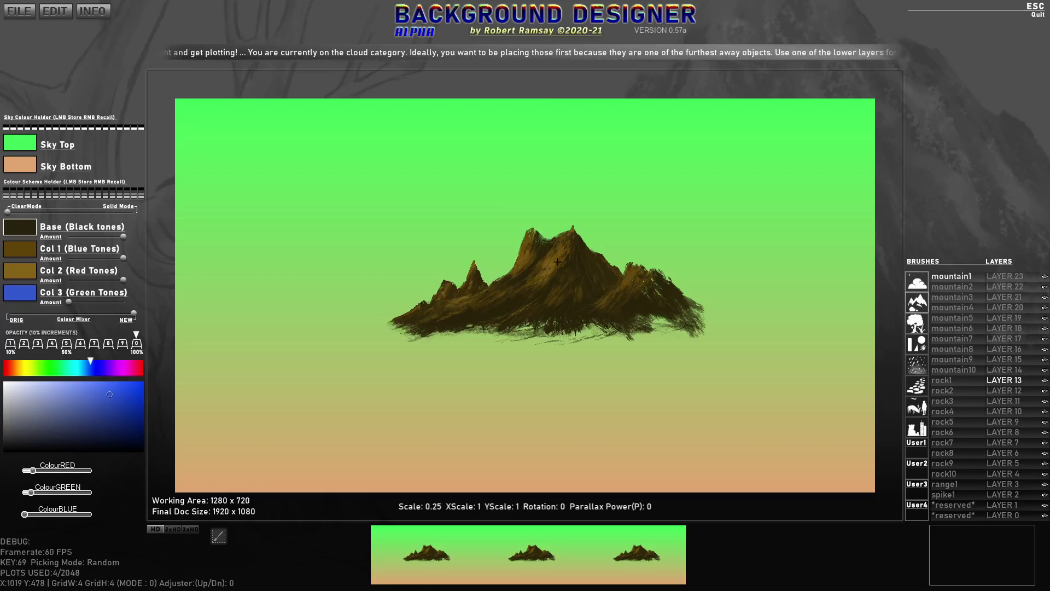
key("e")
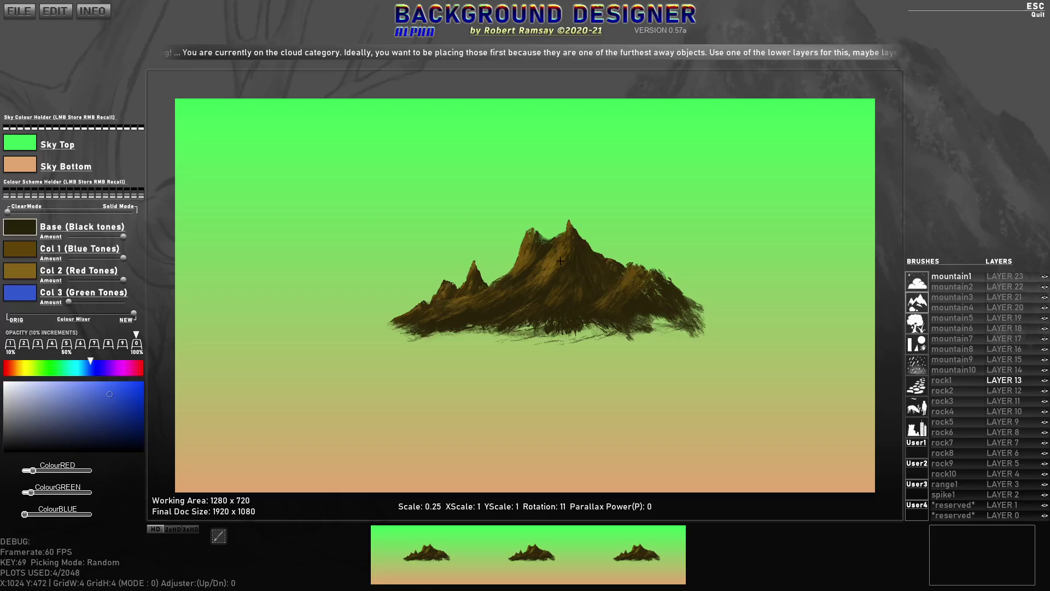
left_click(570, 266)
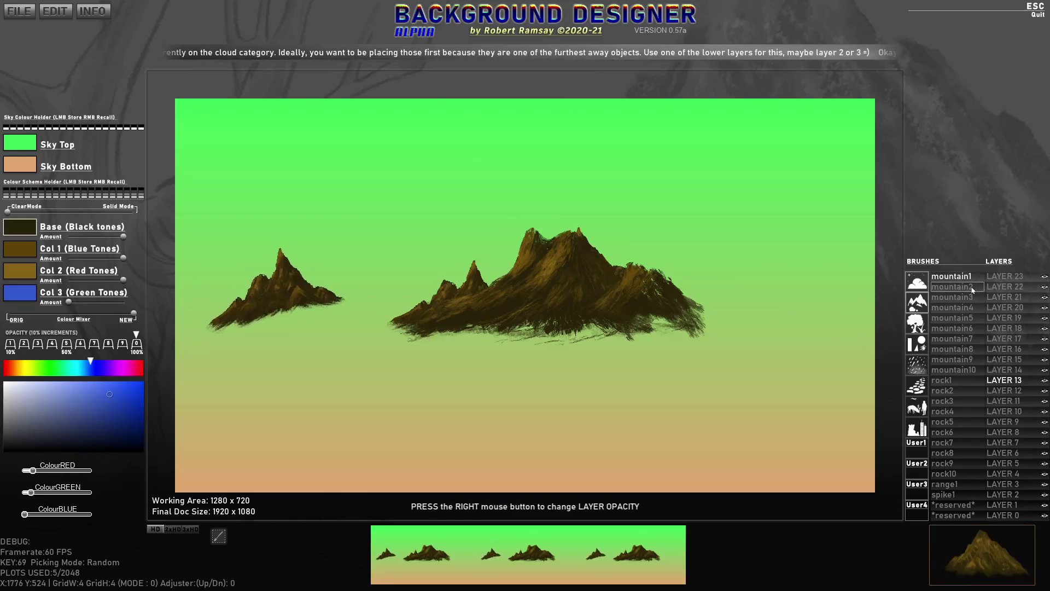
- Blend small rotated mountain4 pieces into the mountain, one near the summit and one at 0.17 scale on the right slope
left_click(974, 308)
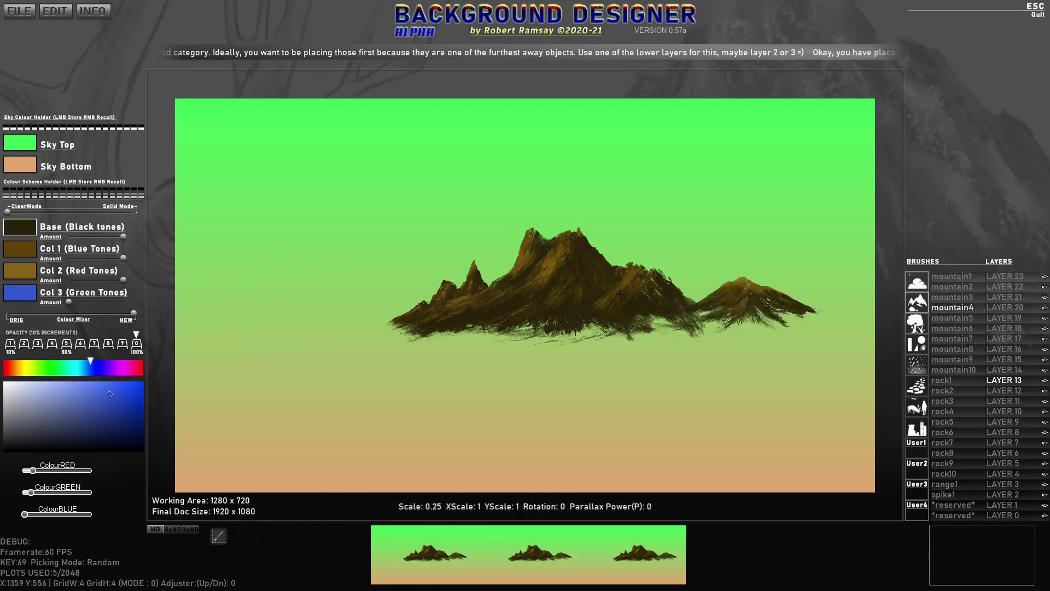
key("e")
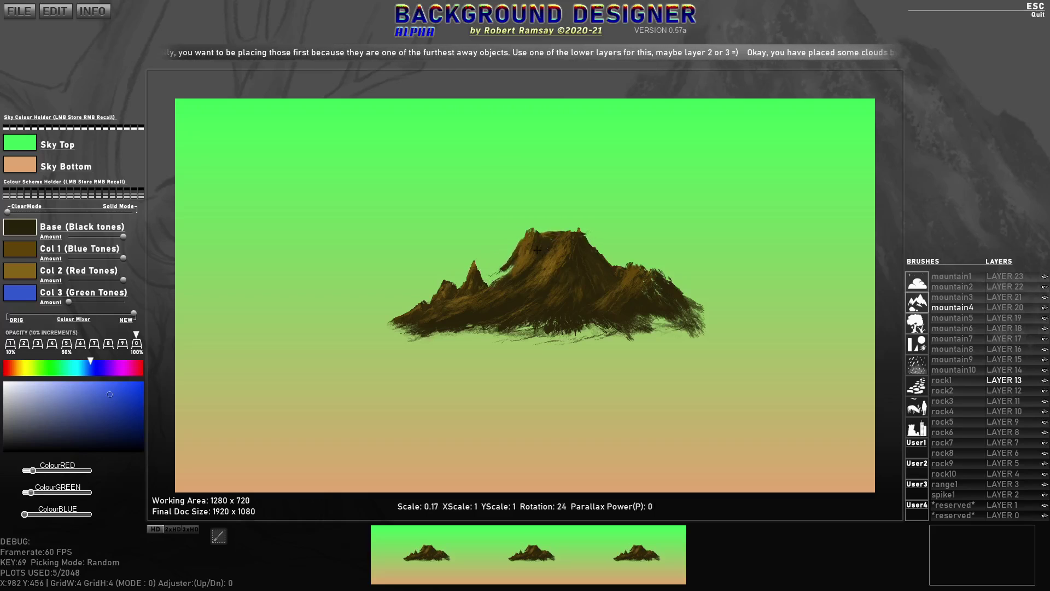
scroll(545, 251, "down", 7)
key("r")
key("r")
key("r")
key("r")
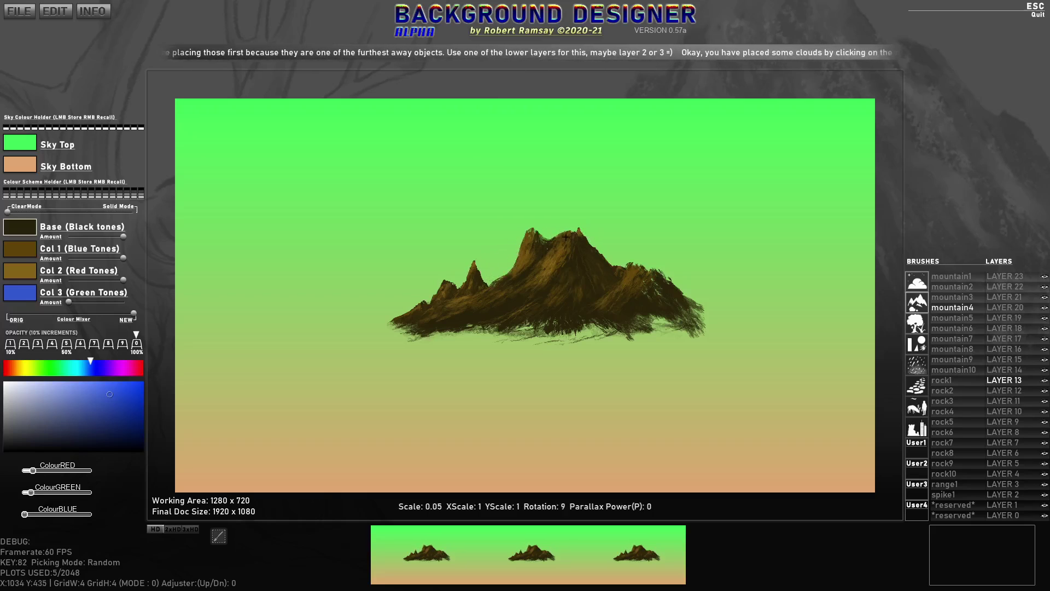
scroll(567, 234, "up", 2)
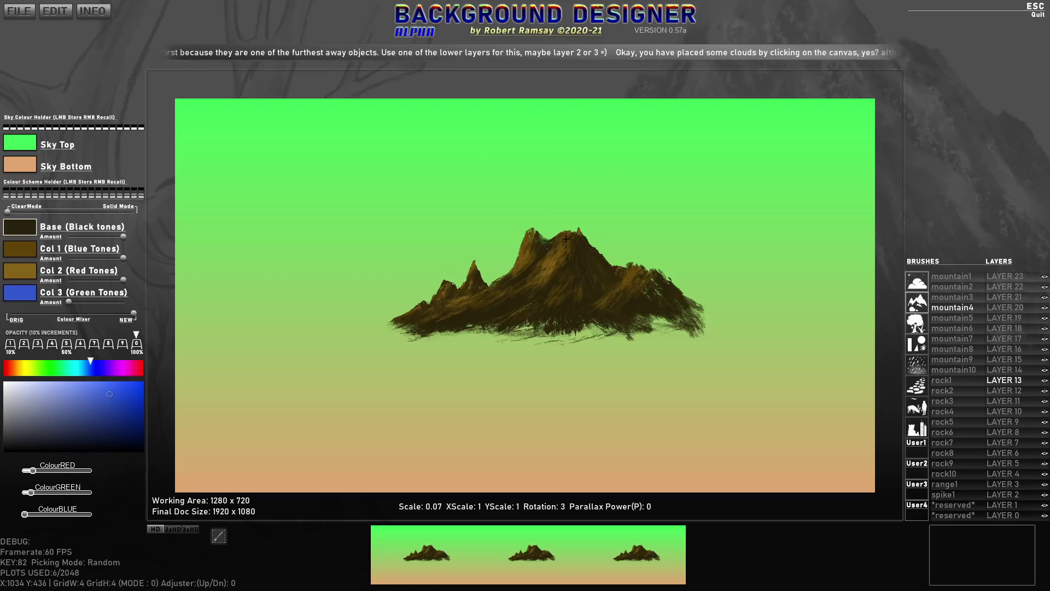
key("r")
key("r")
key("r")
scroll(654, 281, "up", 5)
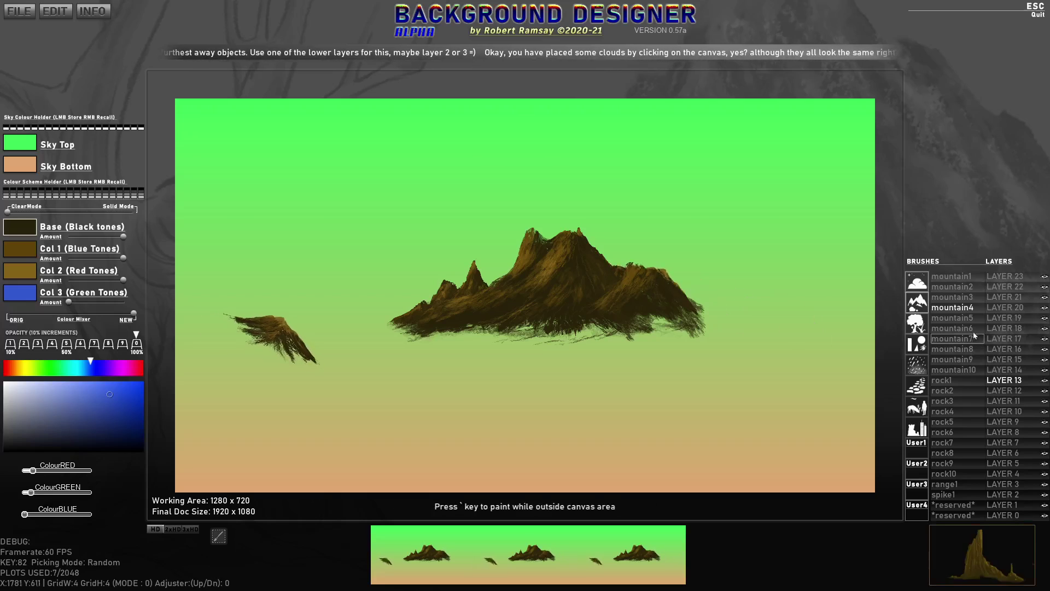
- Extend the mountain's lower right edge with rotated mountain5 pieces at 0.17 scale
left_click(963, 318)
key("e")
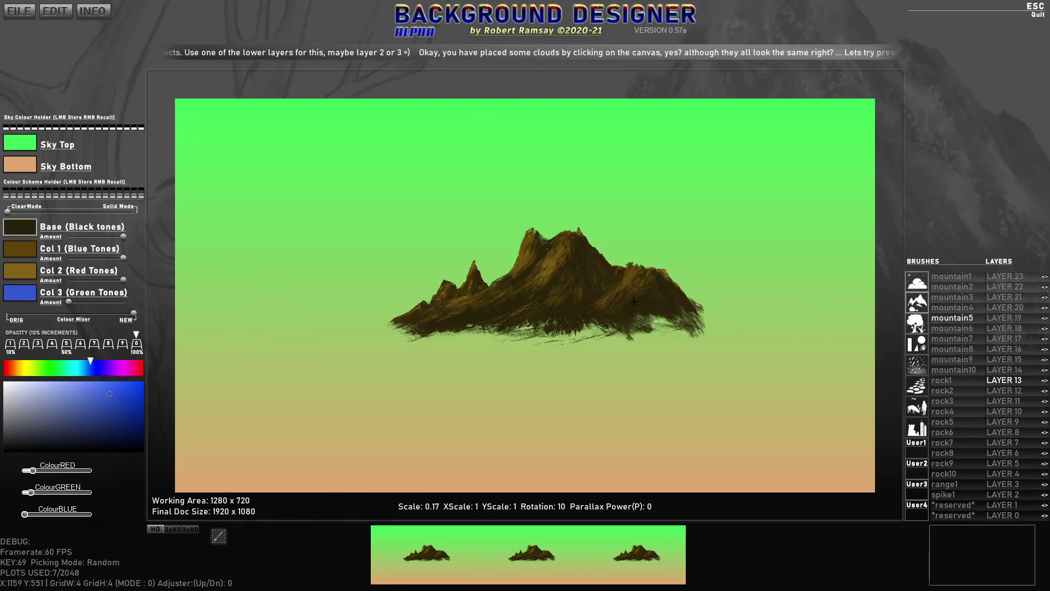
key("r")
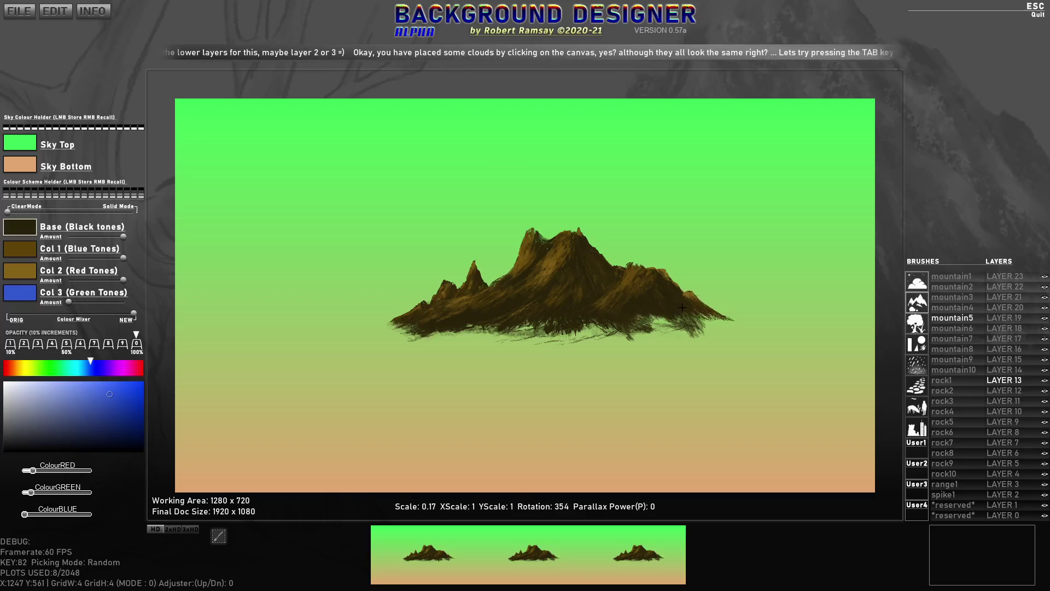
key("r")
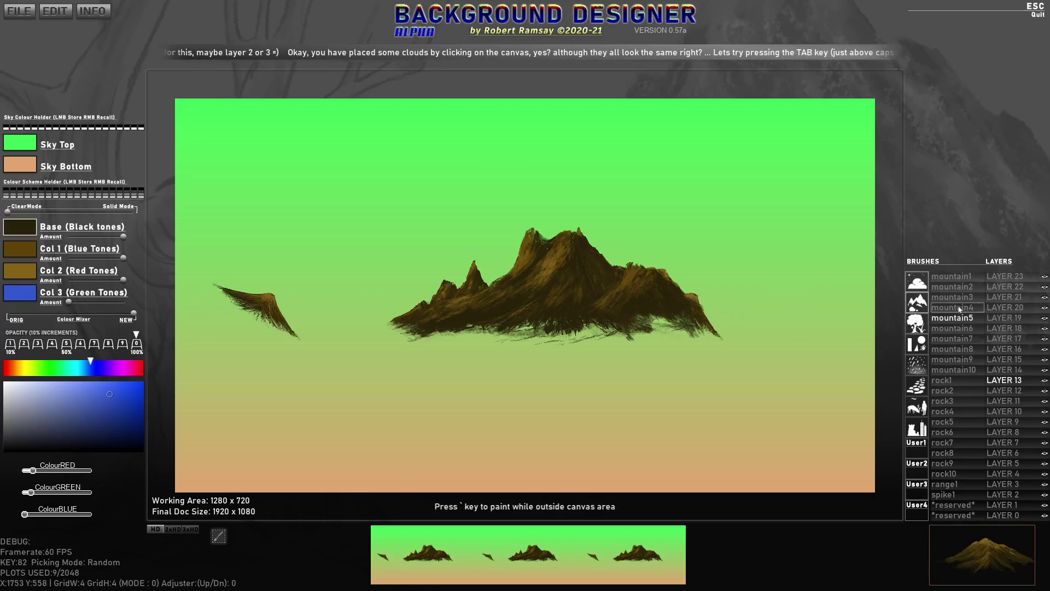
- Add a mountain6 piece at 0.30 scale and rotation 39 between the left spike and the main peak
left_click(961, 329)
key("e")
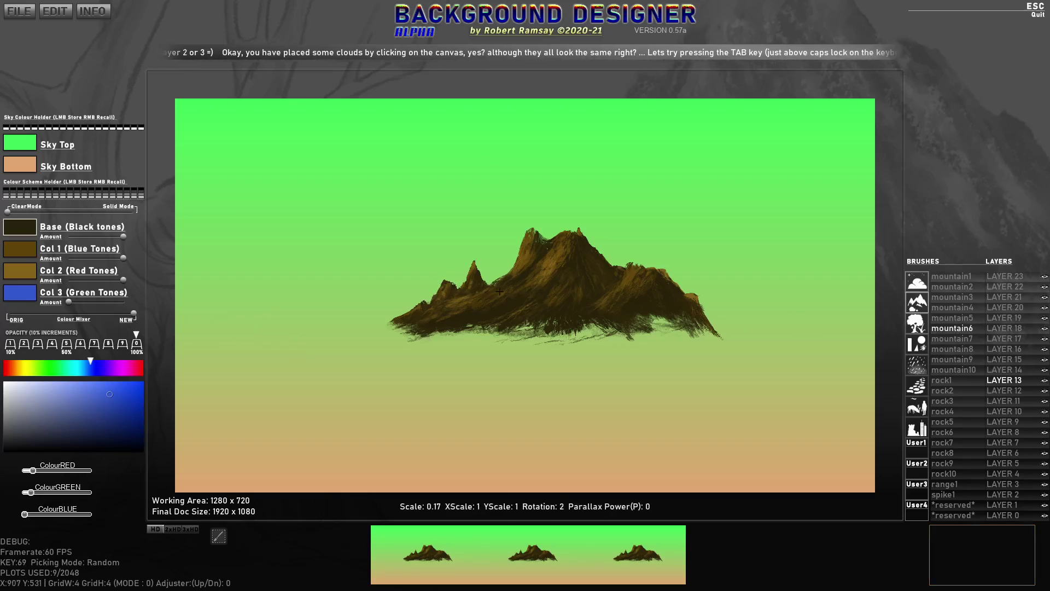
scroll(497, 285, "up", 8)
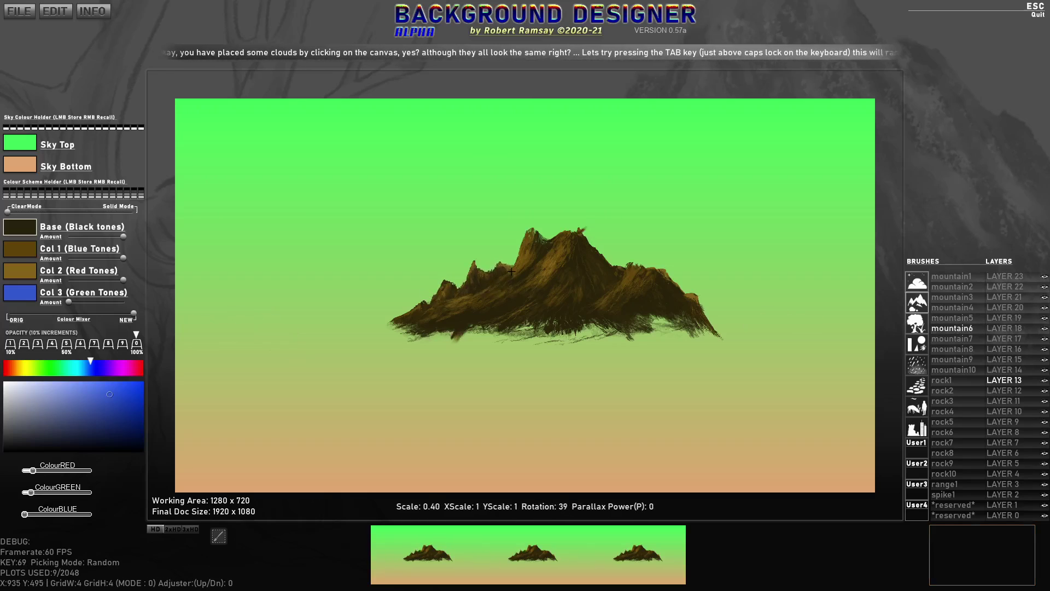
scroll(504, 270, "down", 3)
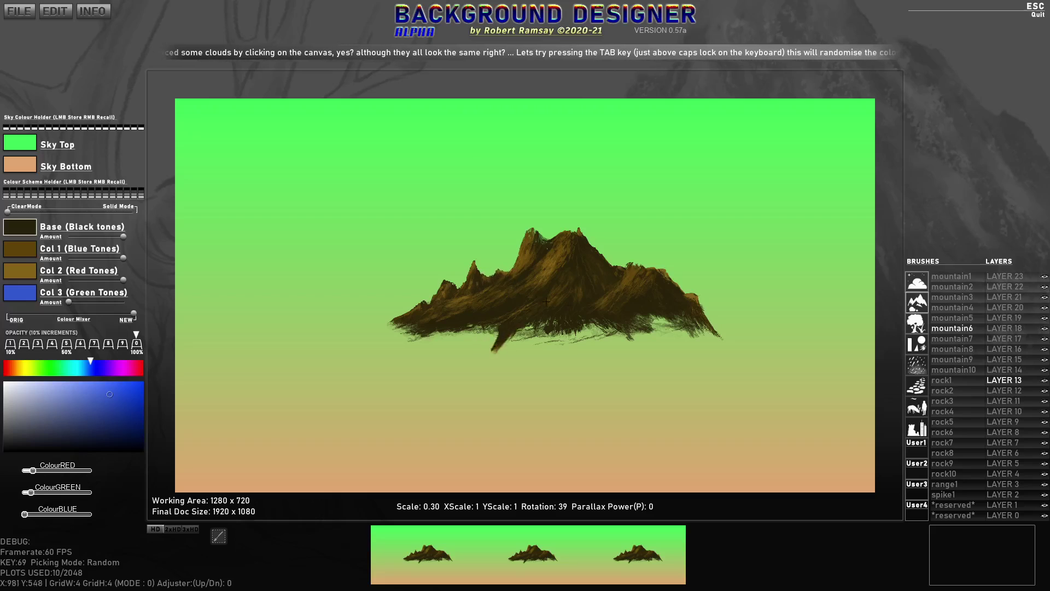
- Crown the left side of the main peak with a mountain7 spire at 0.17 scale, rotated to about 10
left_click(953, 339)
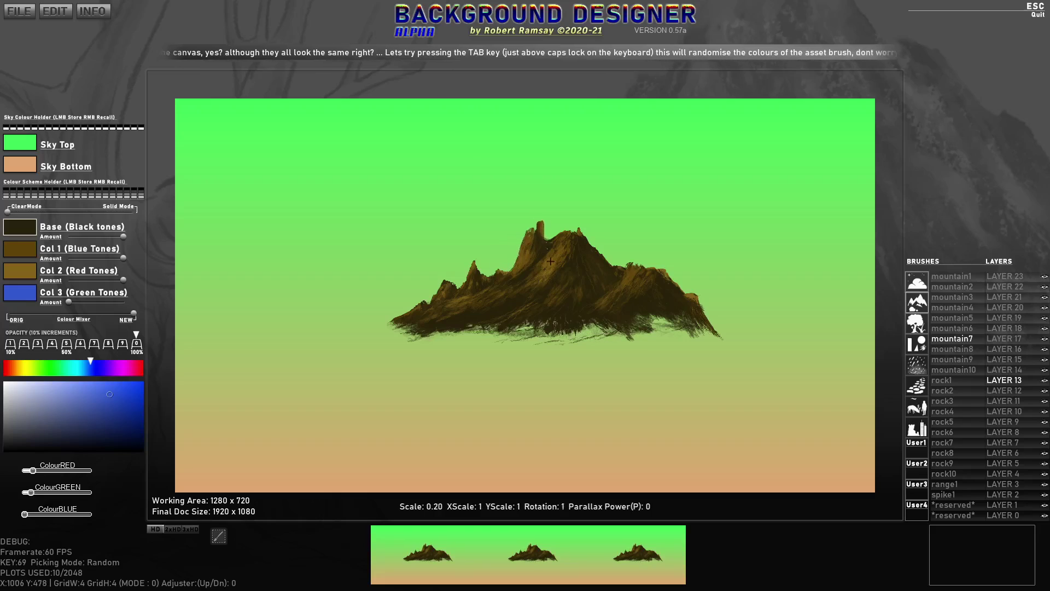
key("e")
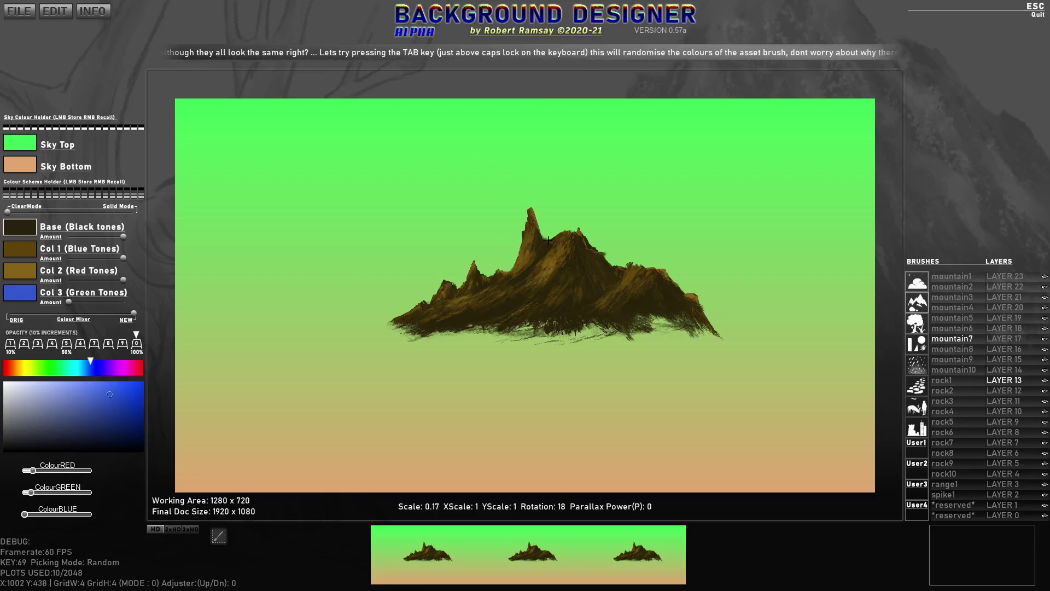
key("q")
key("q")
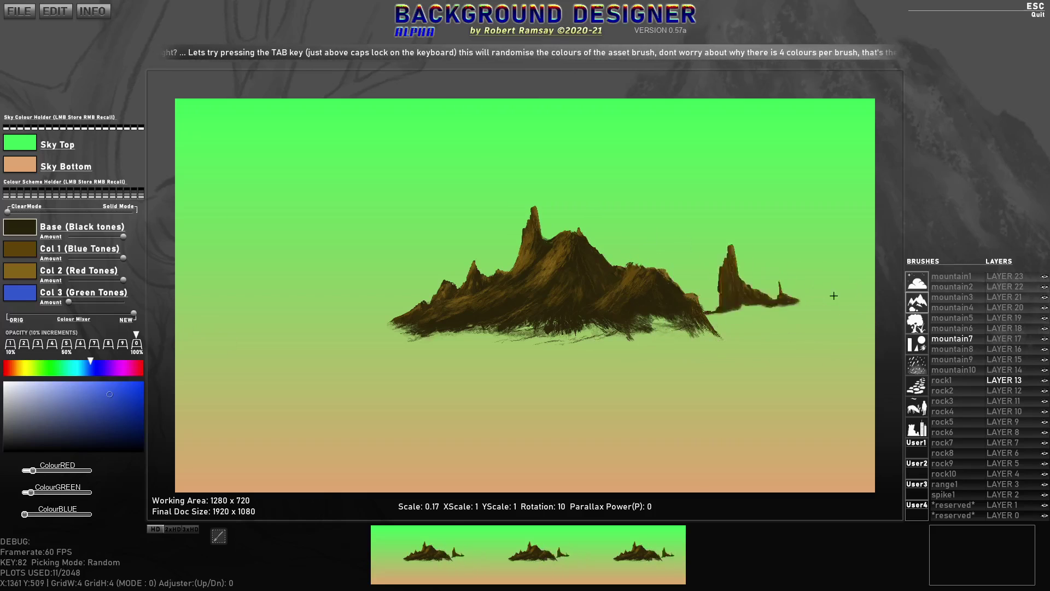
- Add a mountain9 detail at about 0.22 scale and rotation 325 to the composite mountain
left_click(952, 359)
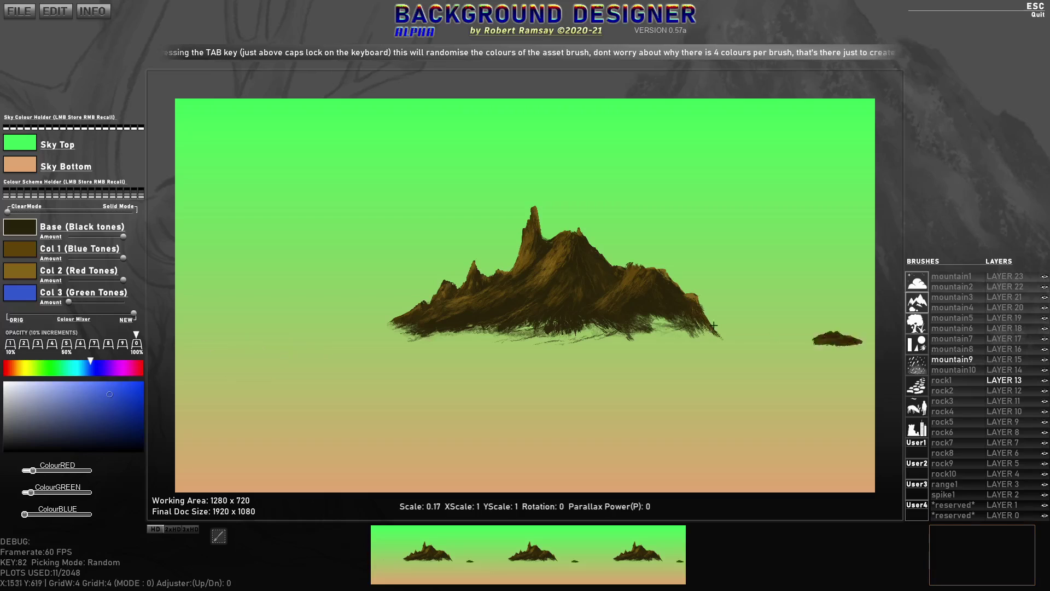
scroll(607, 262, "down", 7)
scroll(599, 256, "up", 5)
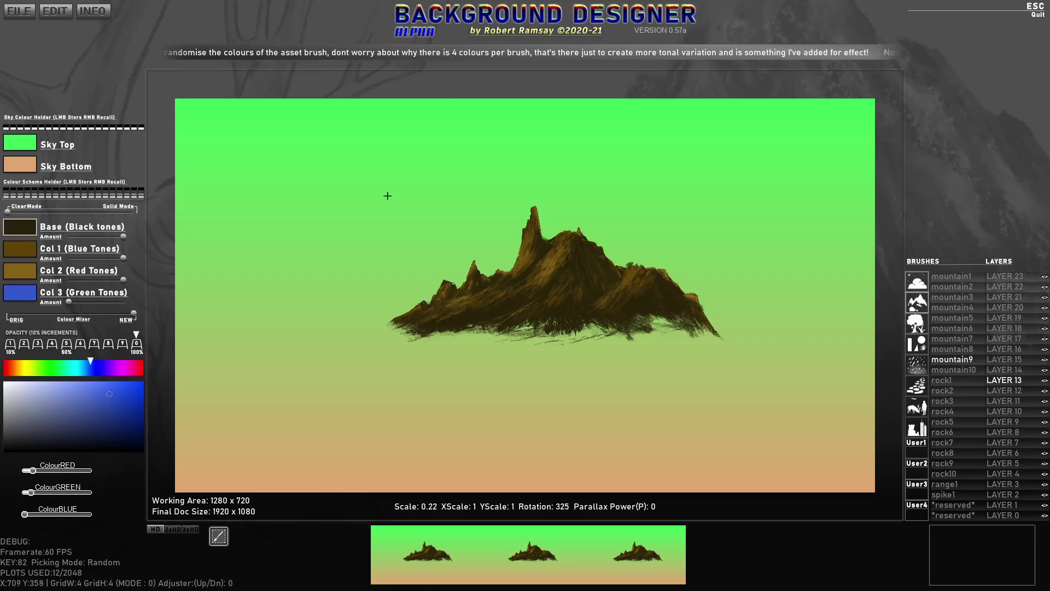
- Capture the whole composite mountain as a custom brush named mounty, and clear the canvas
mouse_move(388, 195)
left_mouse_down()
mouse_move(632, 335)
mouse_move(706, 363)
mouse_move(753, 362)
mouse_move(728, 353)
left_mouse_up()
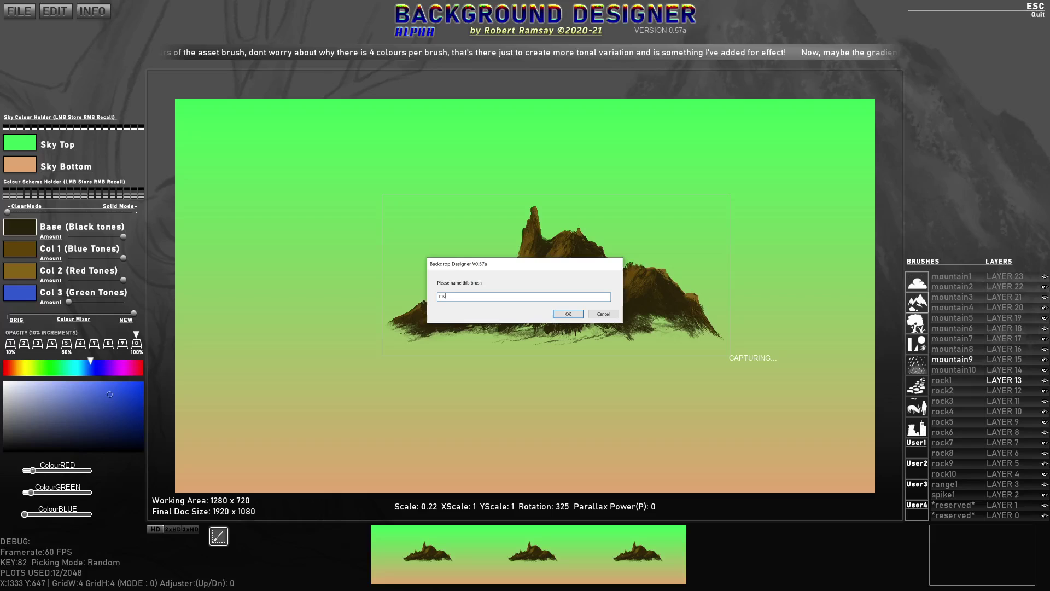
left_click(565, 316)
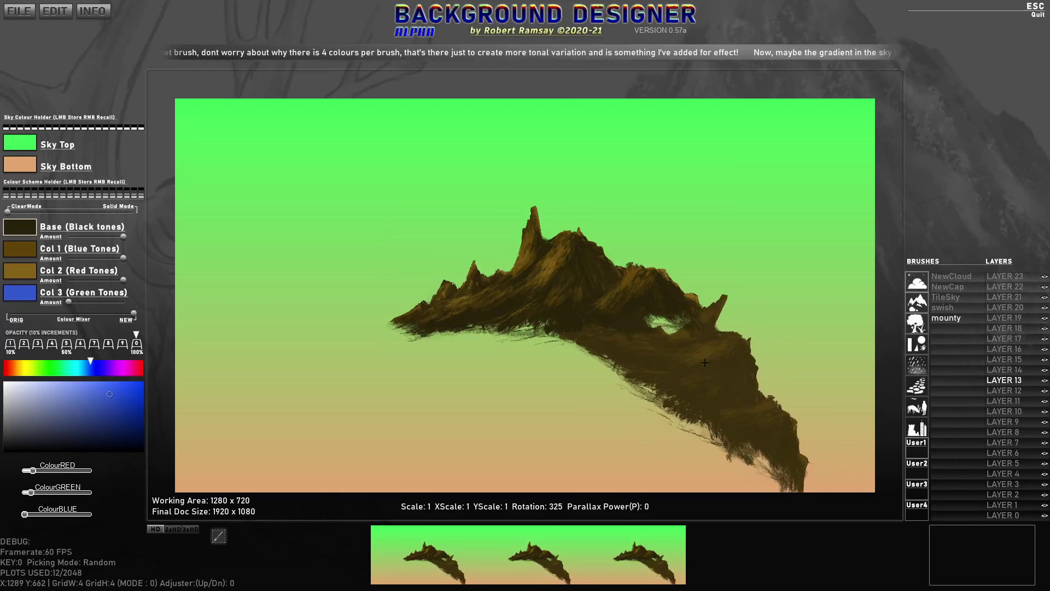
key("BackSpace")
- Set the mounty brush to rotation 0 and 0.70 scale, and regenerate its tones from the sky in Local picking mode
key("e")
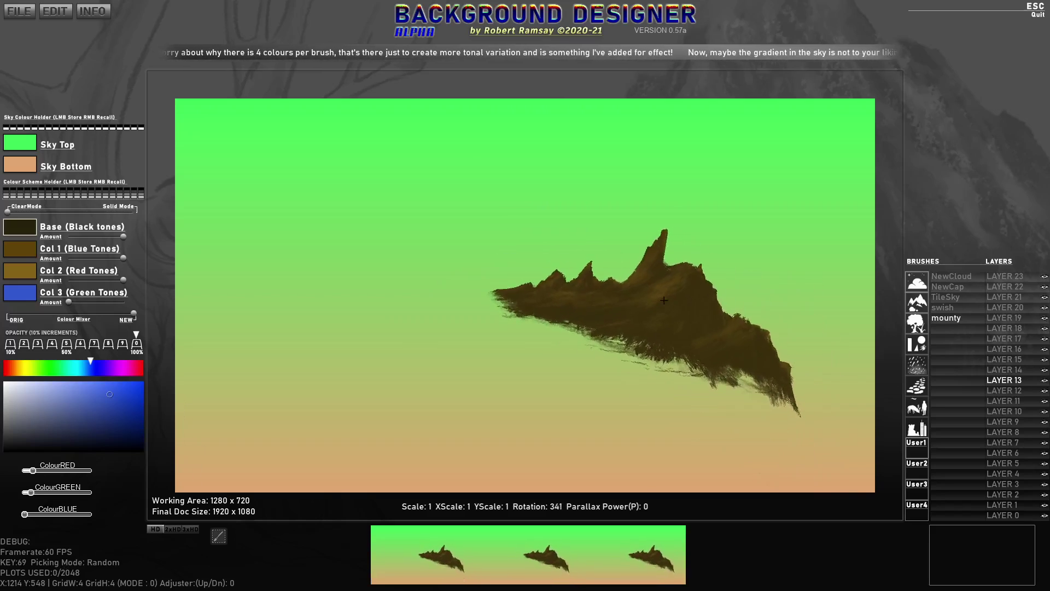
key("r")
key("e")
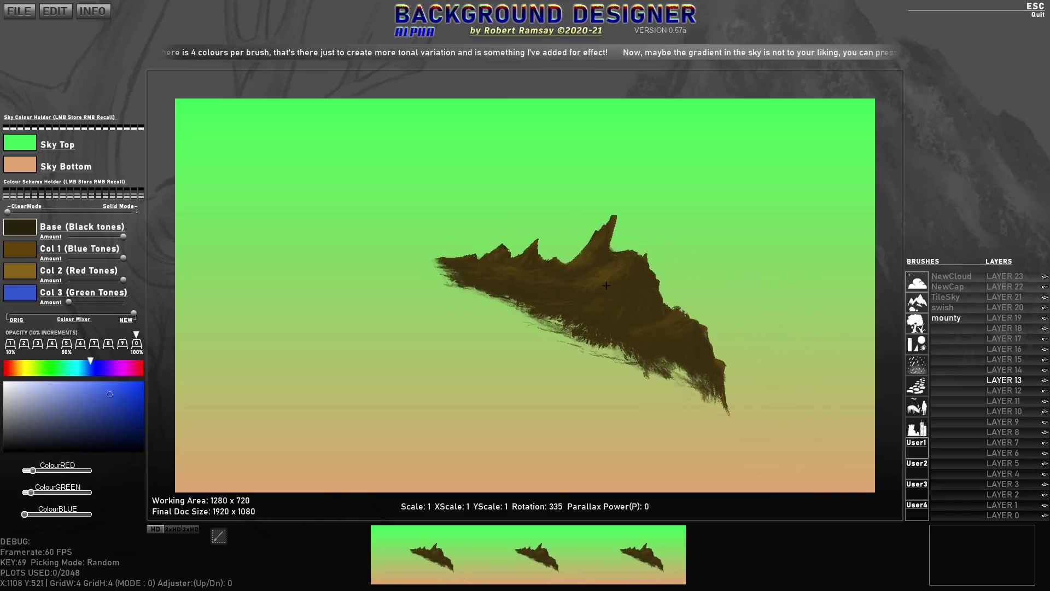
key("e")
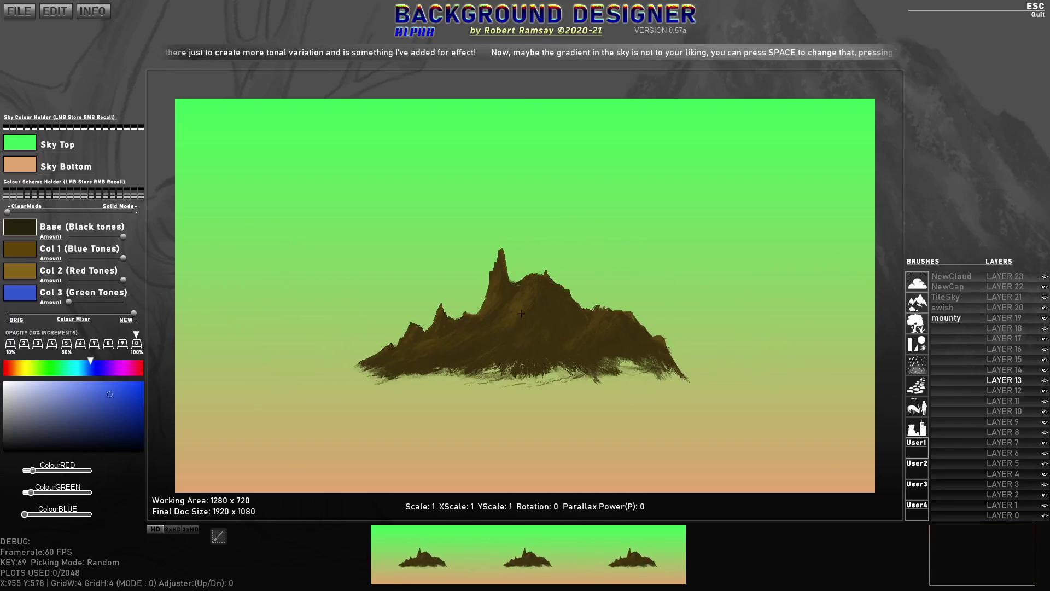
scroll(666, 271, "down", 3)
key("Tab")
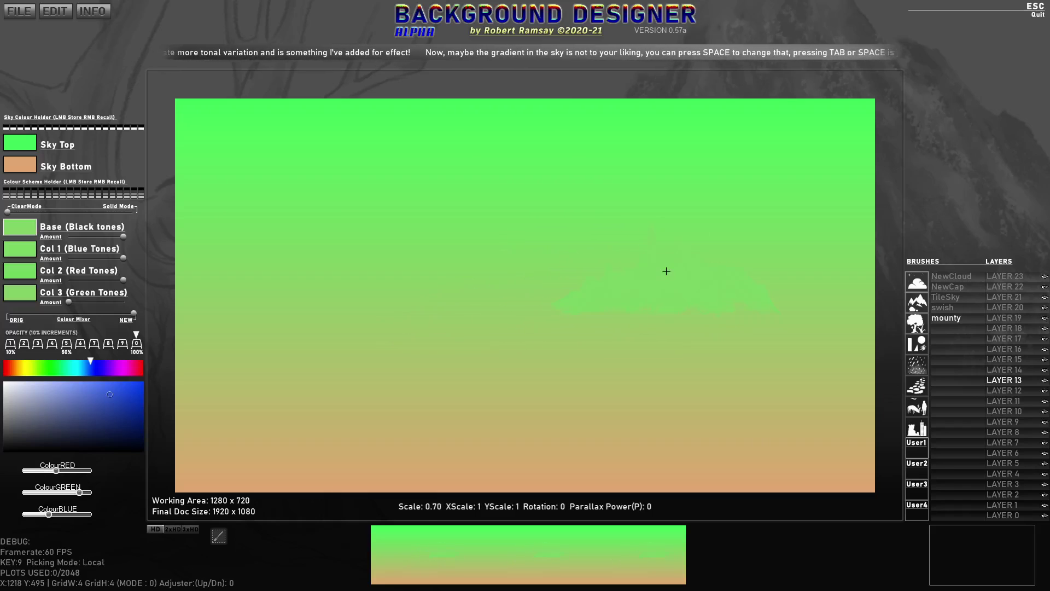
- Regenerate the mounty brush's tones several times from different heights of the sky gradient in Local picking mode
key("Tab")
key("Tab")
key("Tab")
key("Tab")
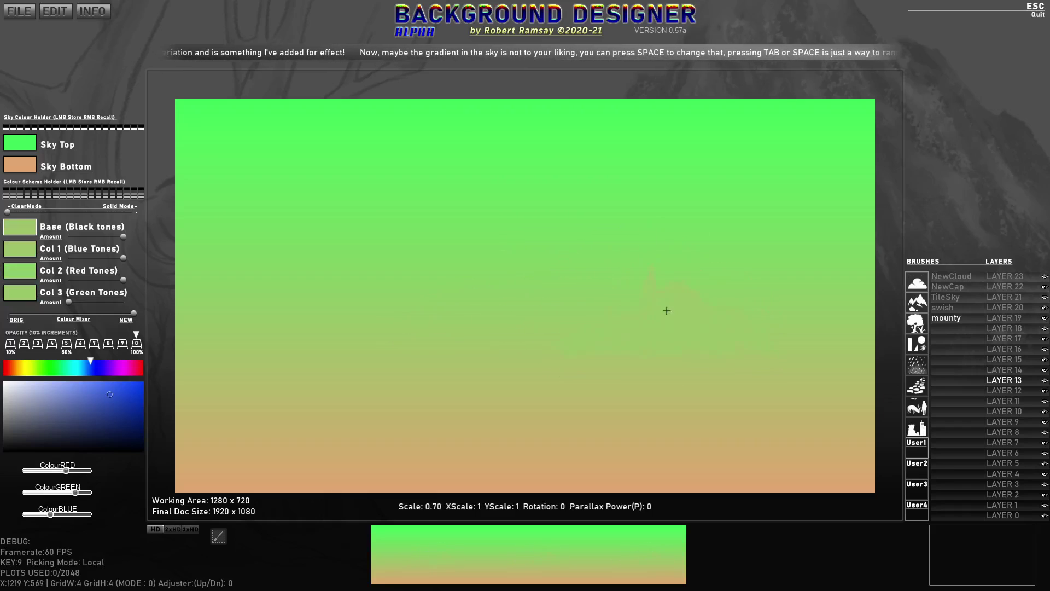
key("Tab")
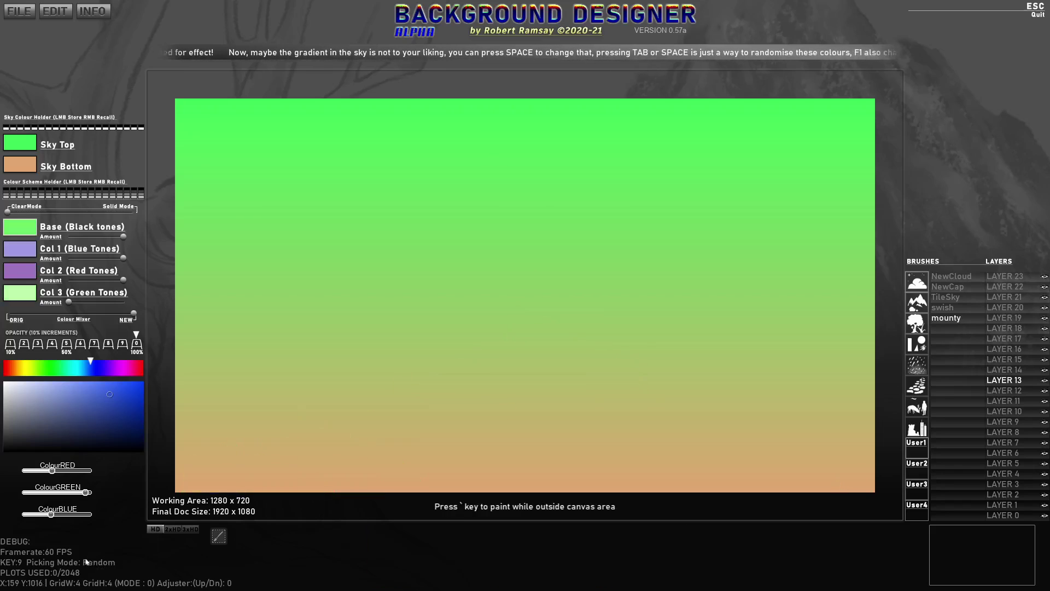
- Regenerate the mounty tones repeatedly in Document and Local picking modes, sampling the dark interface area outside the canvas
key("Tab")
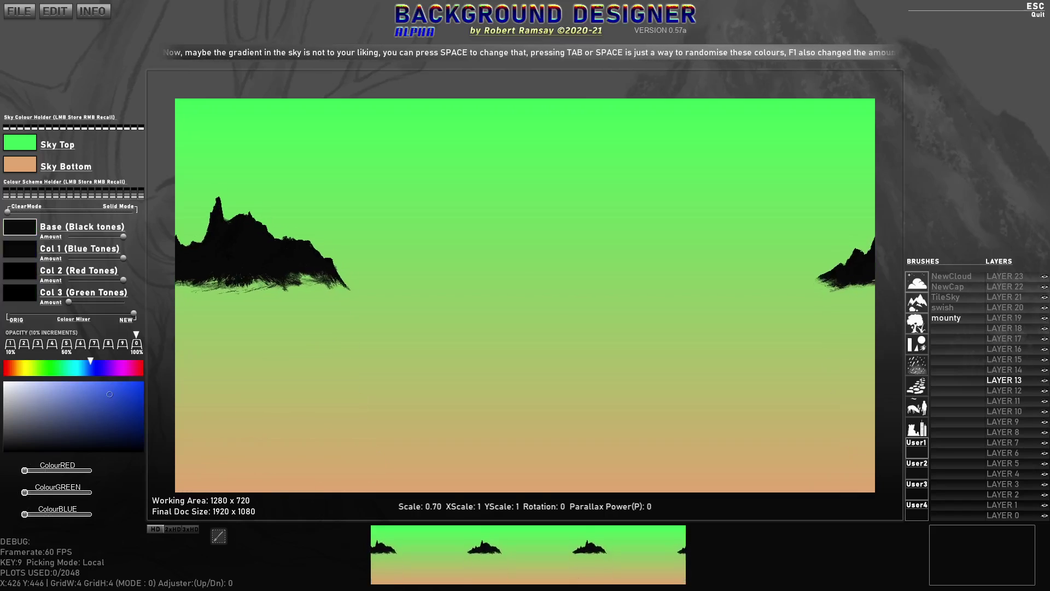
key("Tab")
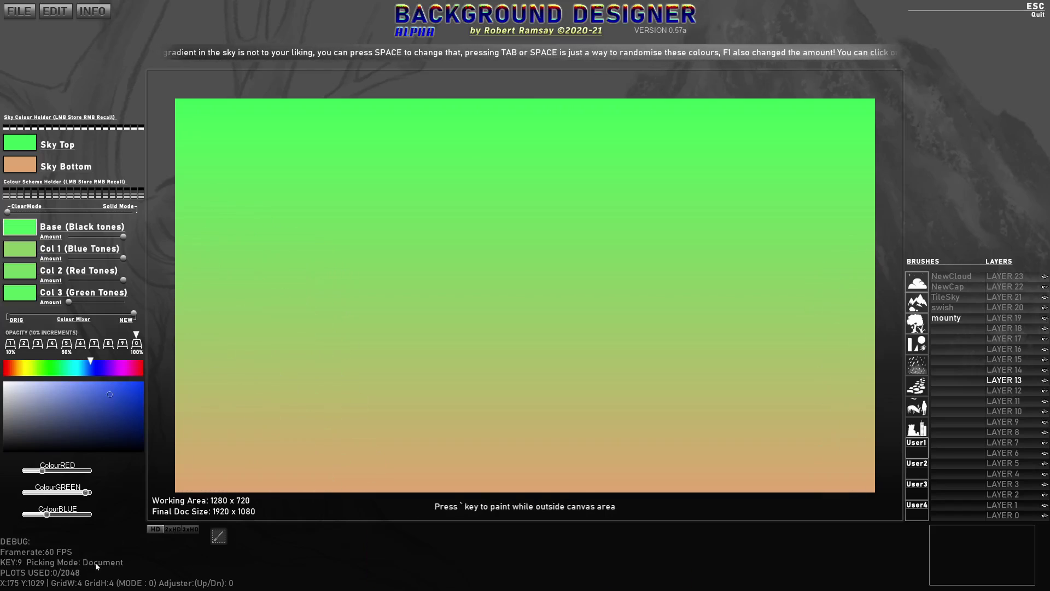
key("Tab")
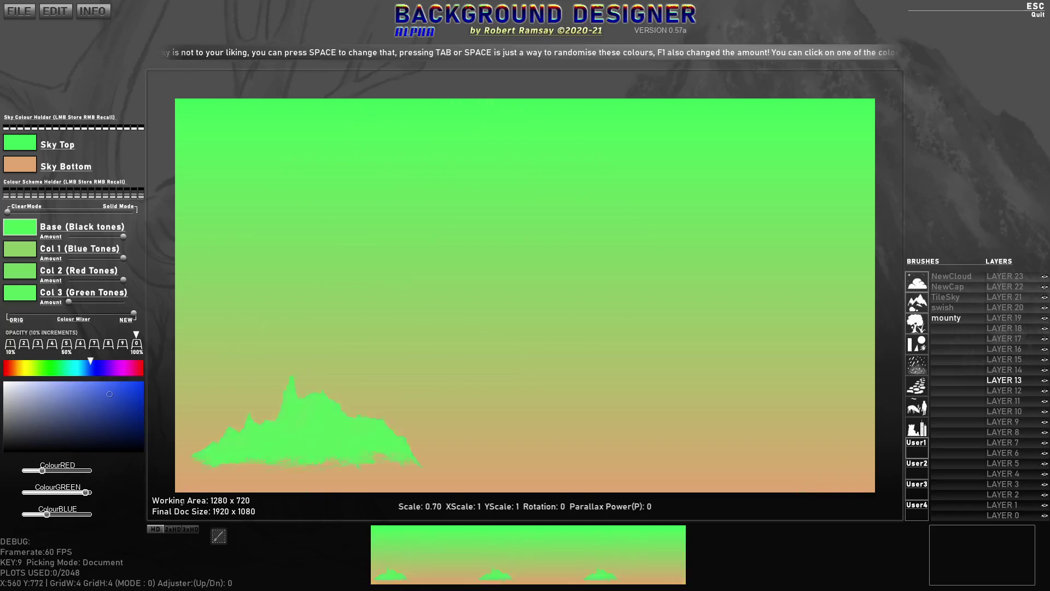
key("Tab")
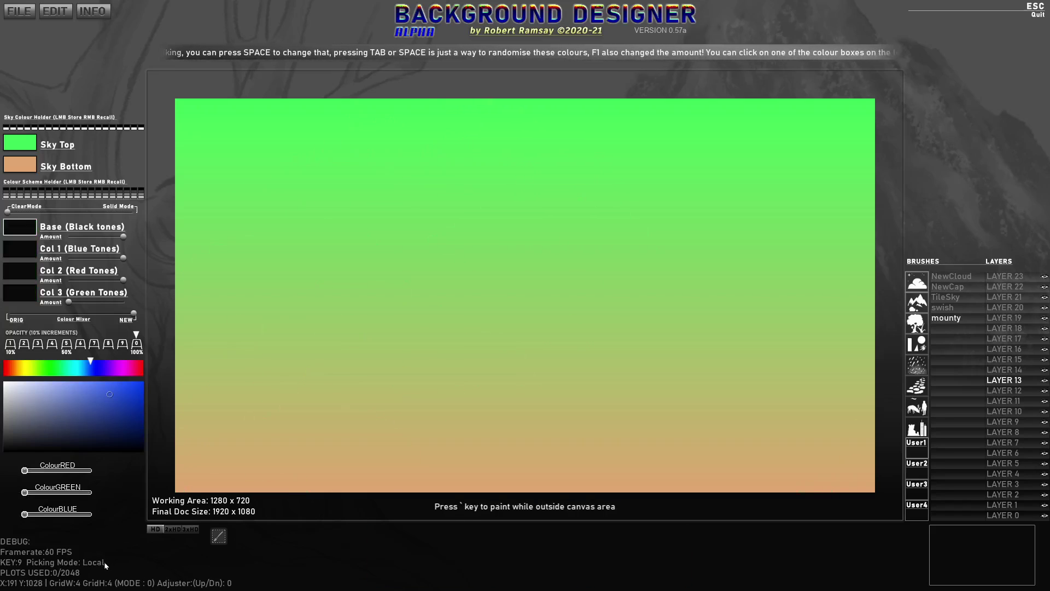
key("Tab")
key("Tab")
key("Tab")
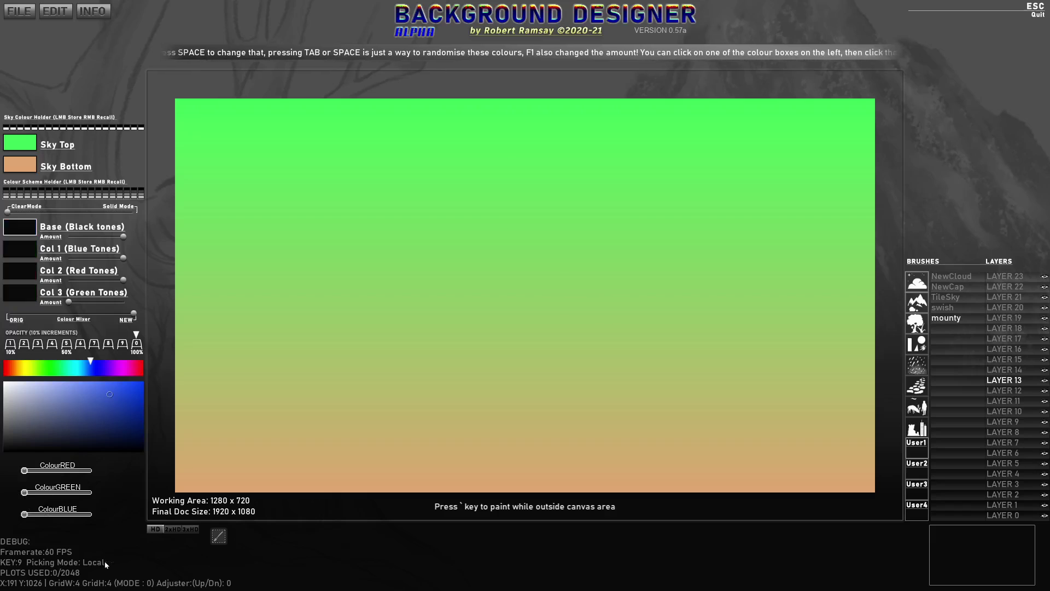
key("Tab")
key("Tab")
key("Tab")
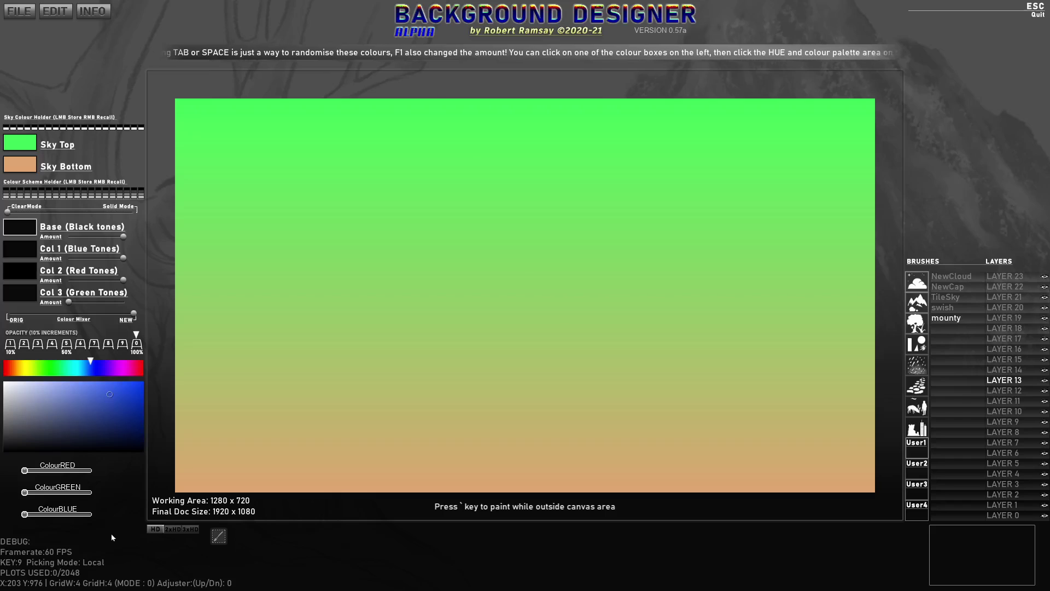
- Regenerate the mounty tones from the blue colour palette, trying the Document, Local and Random picking modes
mouse_move(104, 444)
key("Tab")
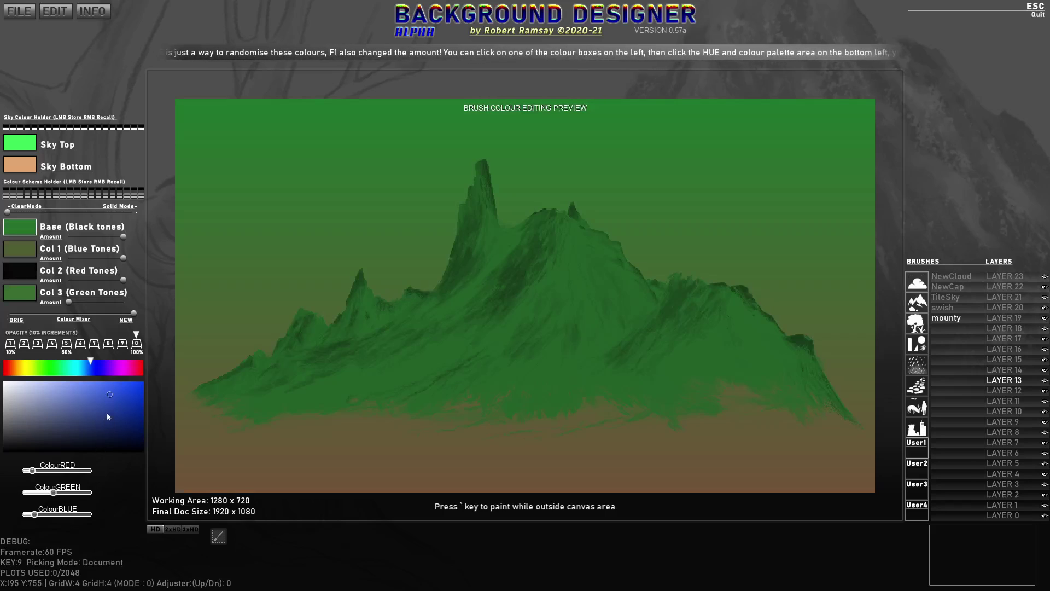
key("Tab")
key("Tab")
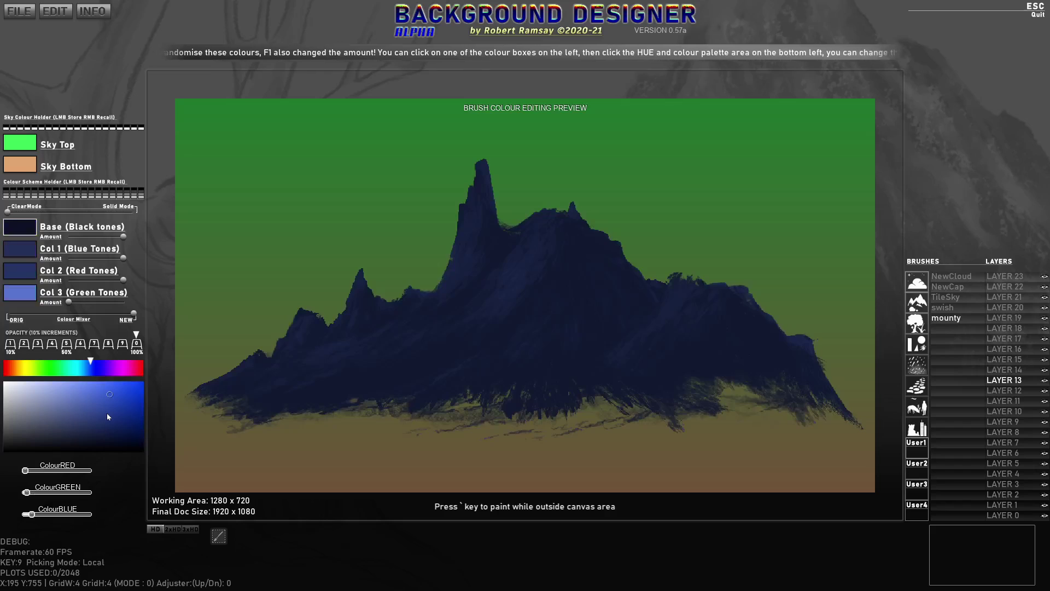
key("F2")
key("F2")
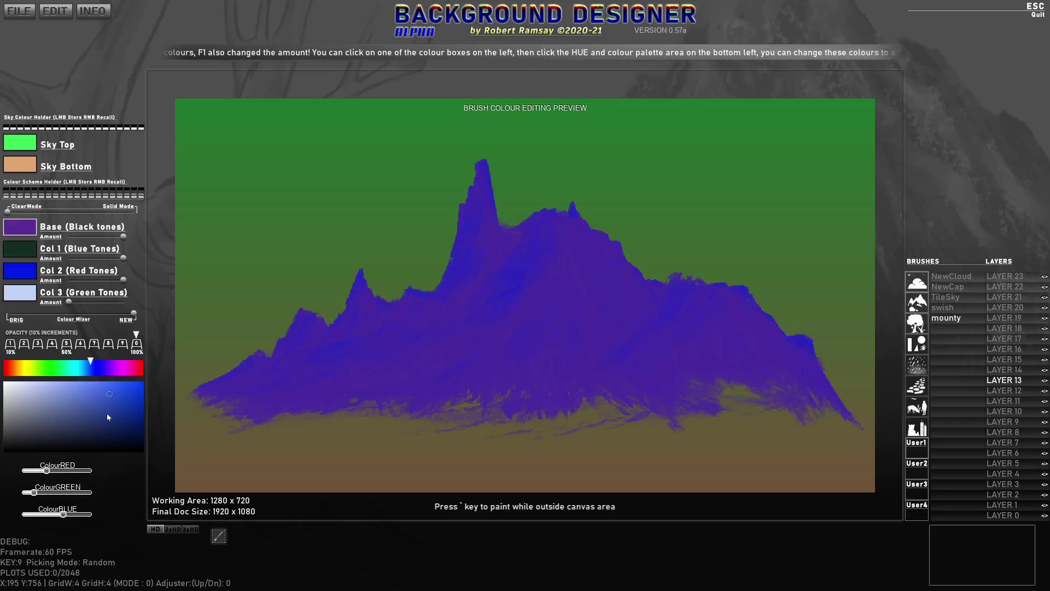
key("F2")
key("F2")
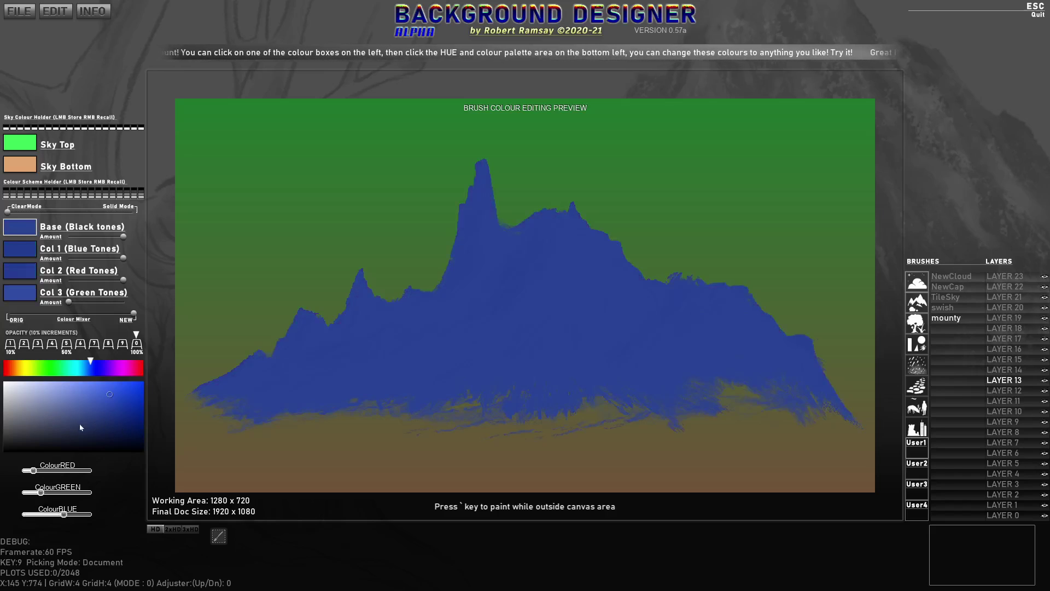
- Keep regenerating the mounty tones over the colour palette until Local picking gives four contrasting blues
key("F2")
key("F2")
key("Tab")
key("Tab")
key("Tab")
key("Tab")
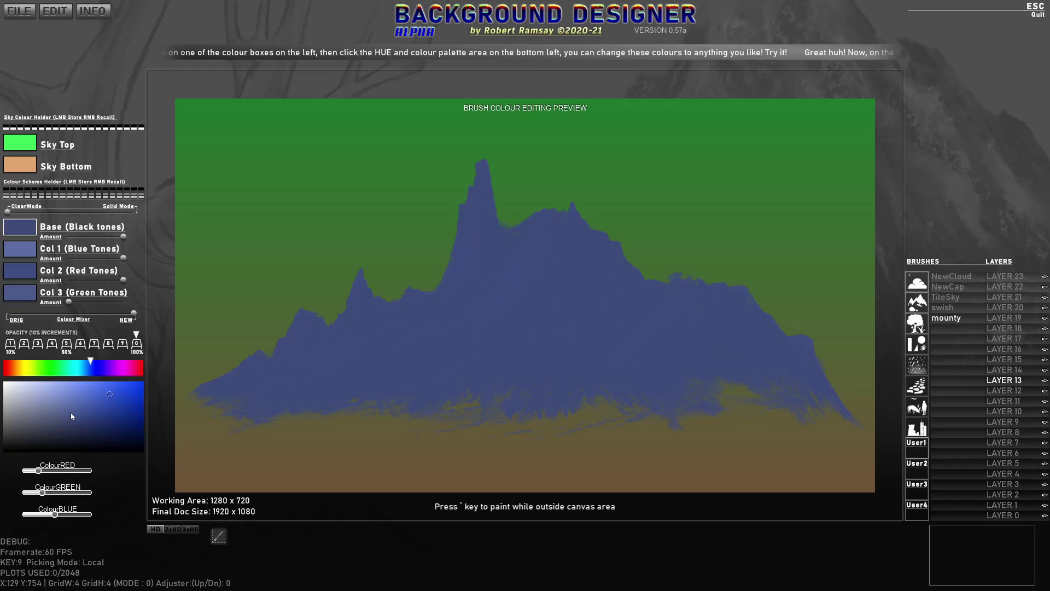
key("F2")
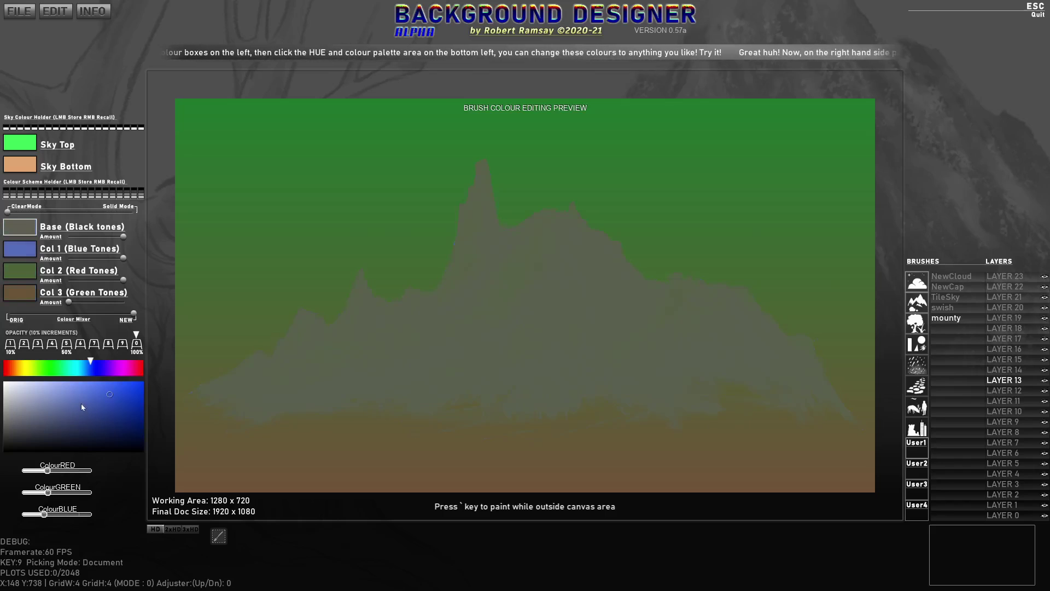
key("F2")
key("F2")
key("F2")
key("Tab")
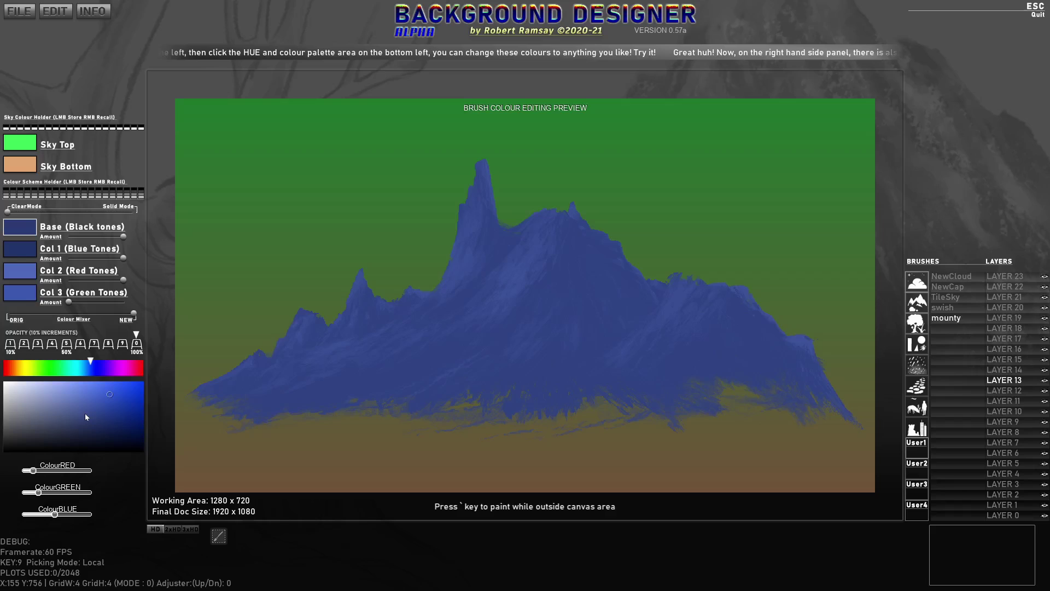
- Recolour the sky gradient by sampling the Base tone for Sky Bottom and the Col 2 tone for Sky Top
key("space")
key("space")
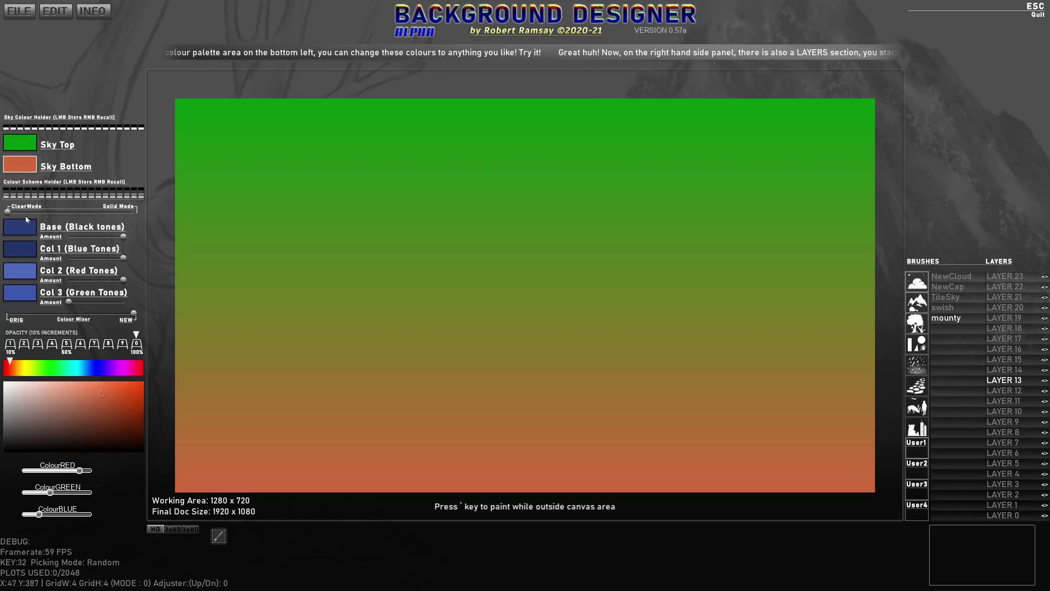
left_click(26, 219, "alt")
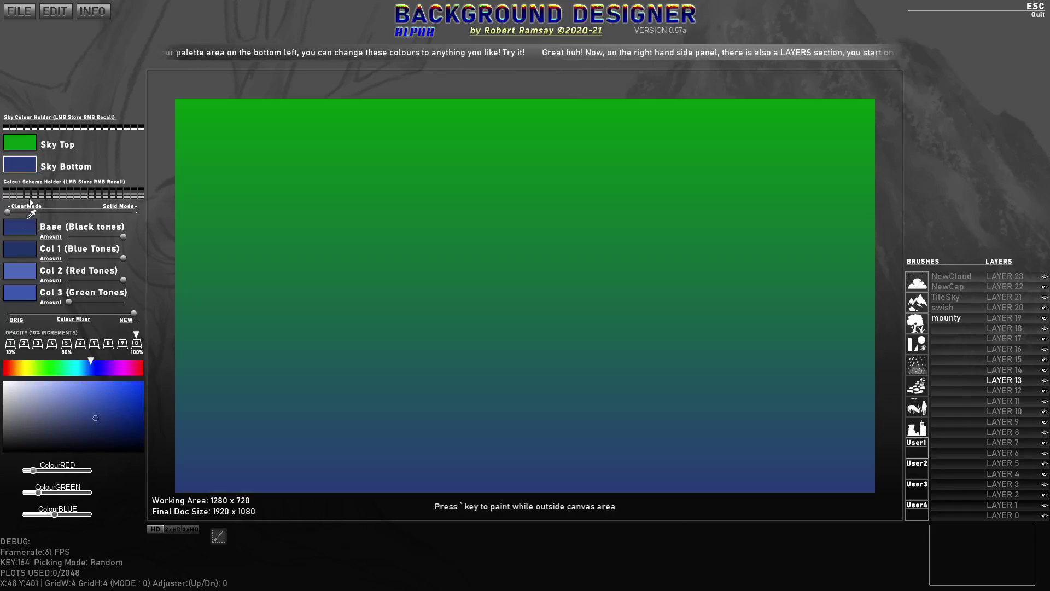
left_click(22, 151)
left_click(24, 271, "alt")
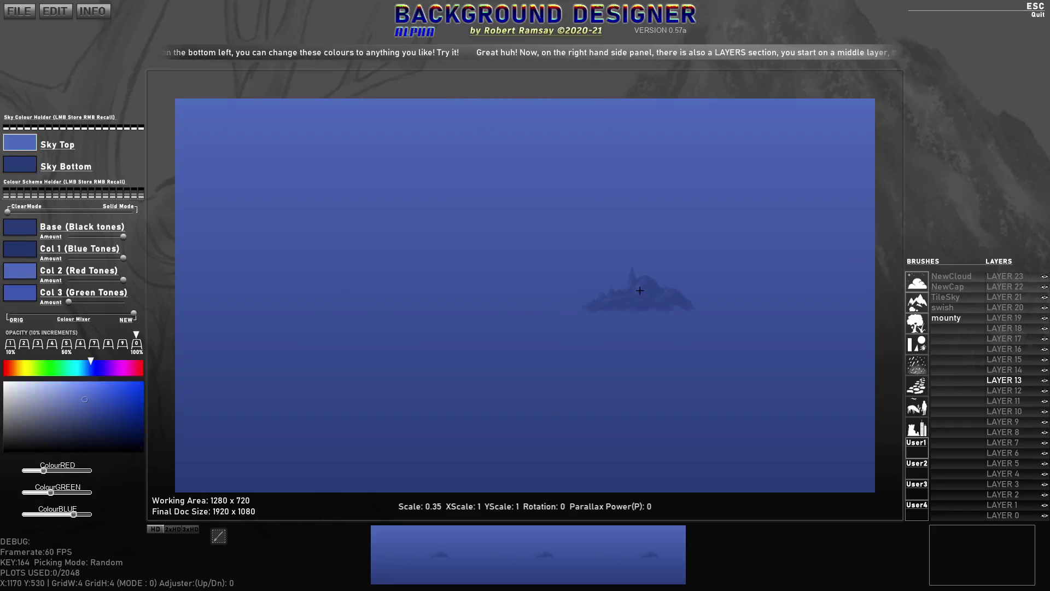
- Stamp a mounty mountain at about 1.12 scale on the canvas's right side and a horizontally flipped one at about 0.85 beside it
scroll(689, 345, "up", 3)
scroll(691, 333, "up", 10)
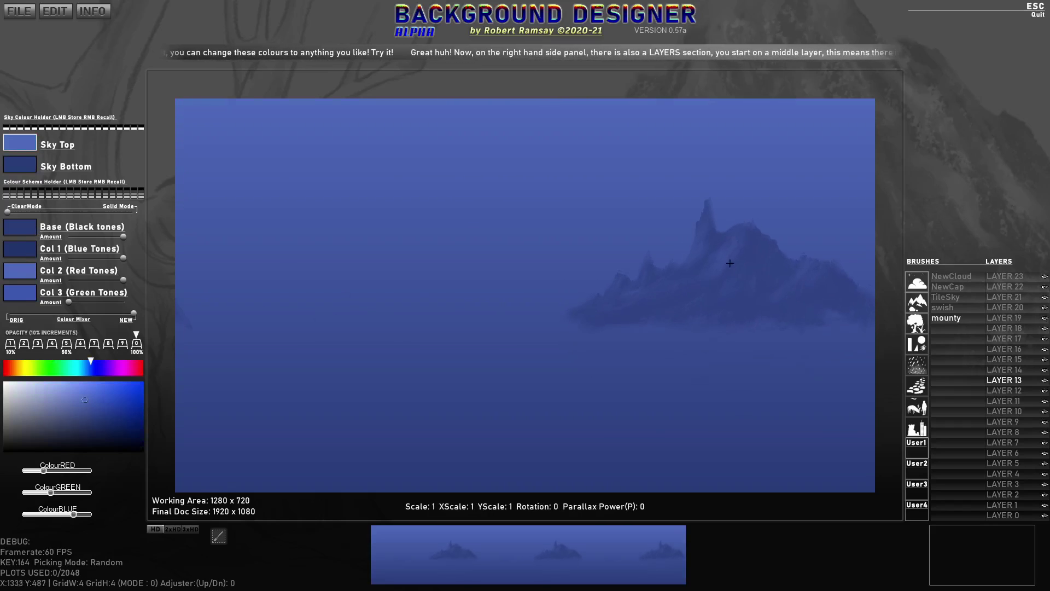
left_click(775, 233)
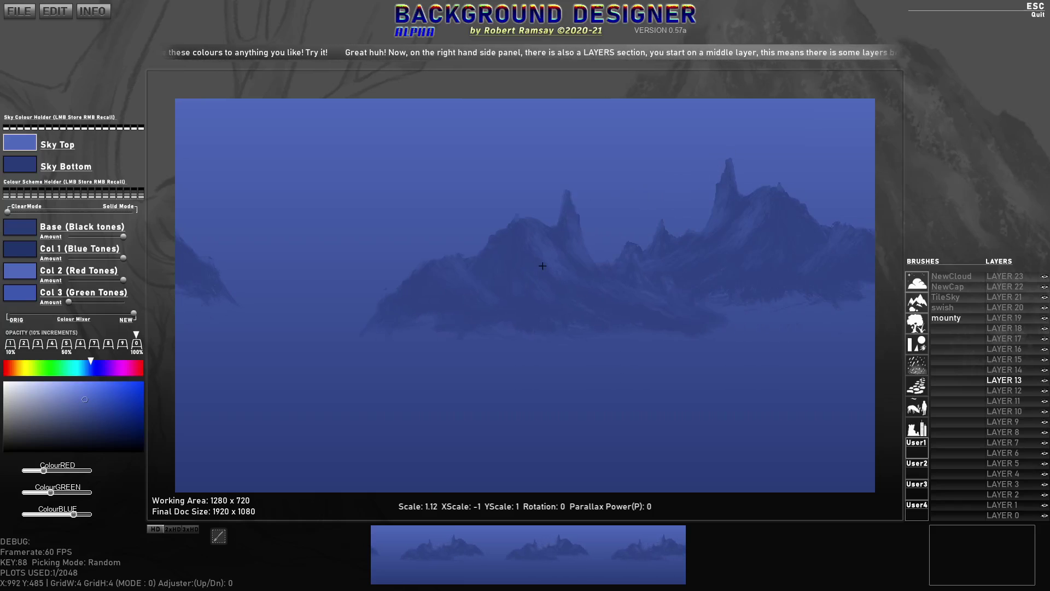
key("x")
scroll(594, 257, "down", 5)
left_click(601, 257)
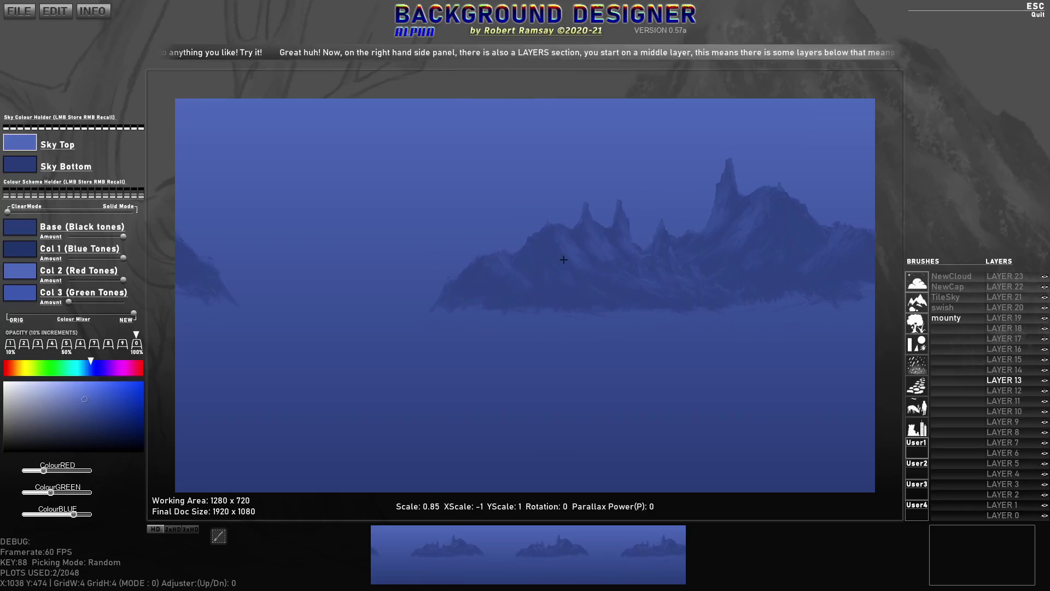
- Extend the background range towards the canvas's left edge with unflipped mounty stamps at about 0.90 to 0.80 scale
scroll(540, 260, "down", 3)
scroll(530, 268, "up", 2)
key("x")
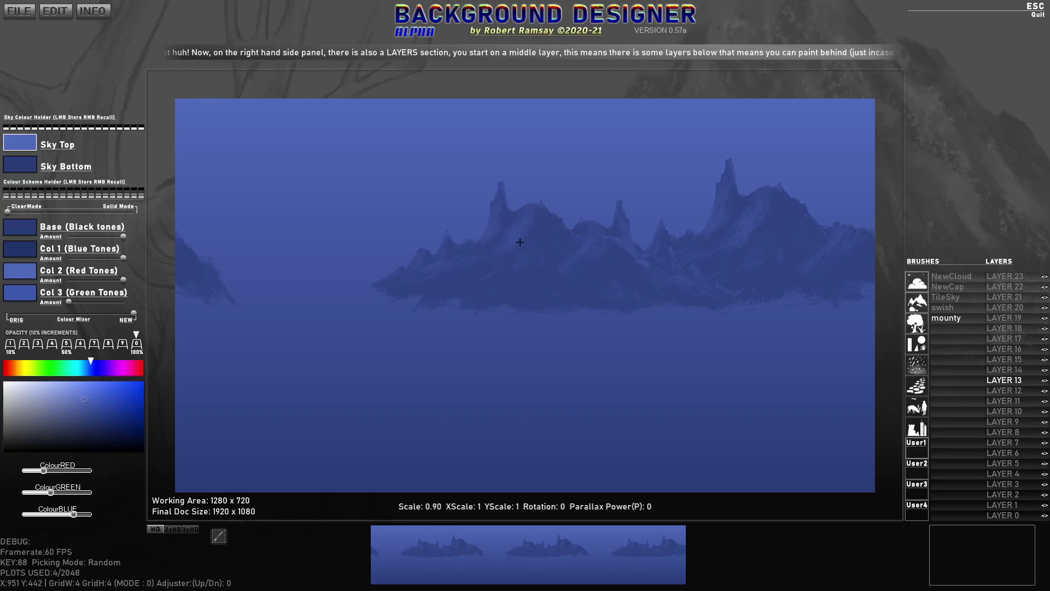
scroll(422, 272, "down", 2)
left_click(422, 271)
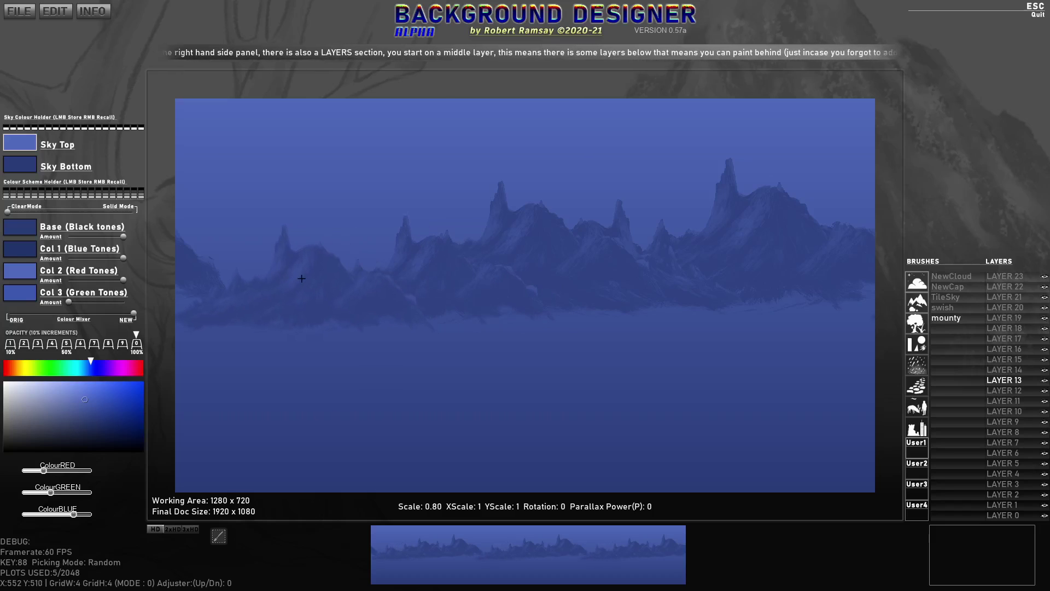
- Add a mountain2 peak and a neighbouring mountain3 peak at 0.40 scale in front of the left half of the range
left_click(917, 300)
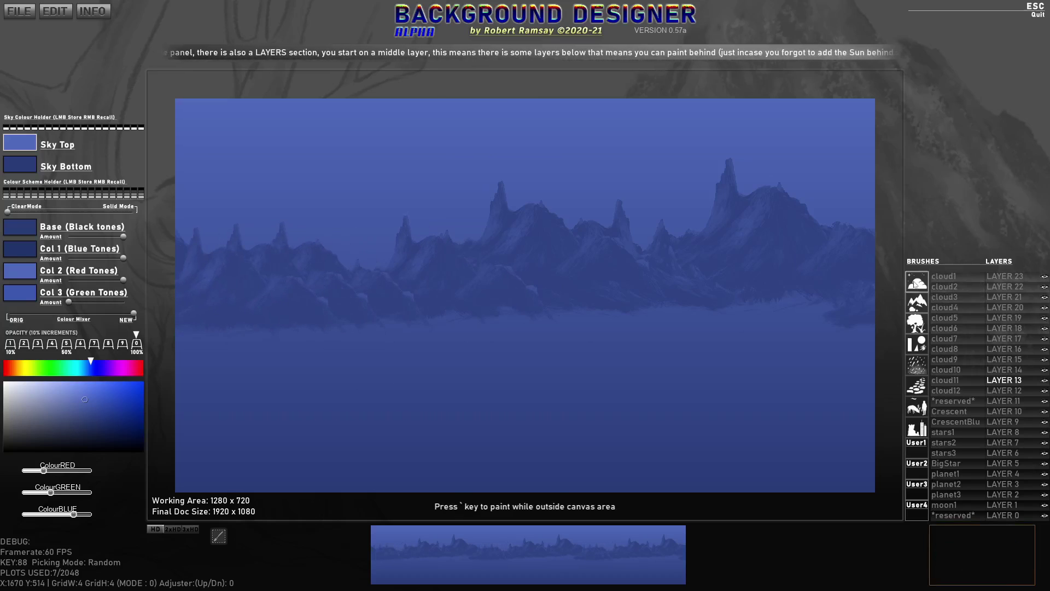
left_click(956, 285)
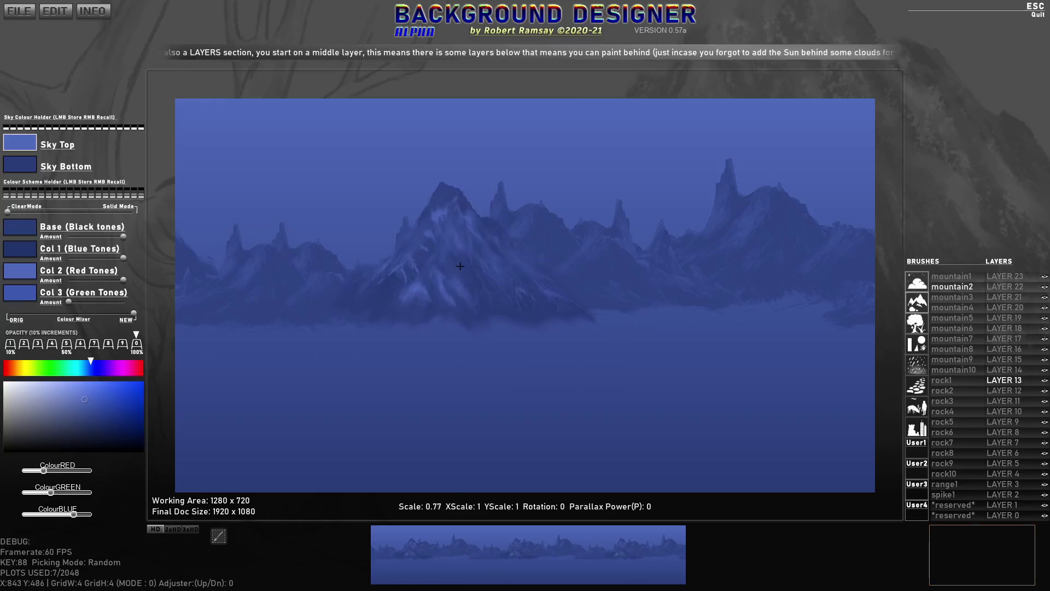
left_click(374, 284)
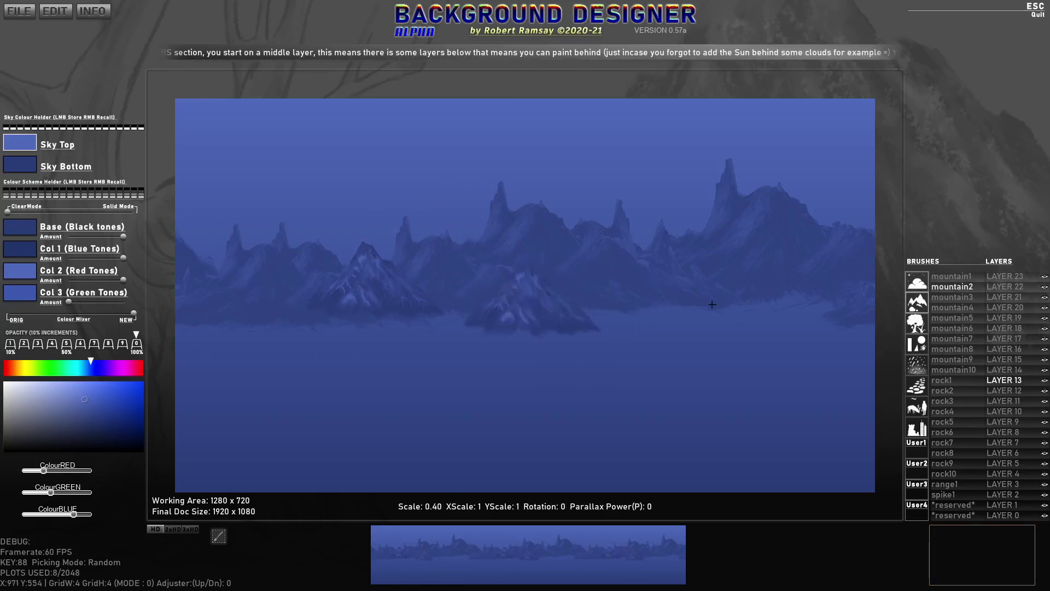
left_click(953, 297)
left_click(478, 278)
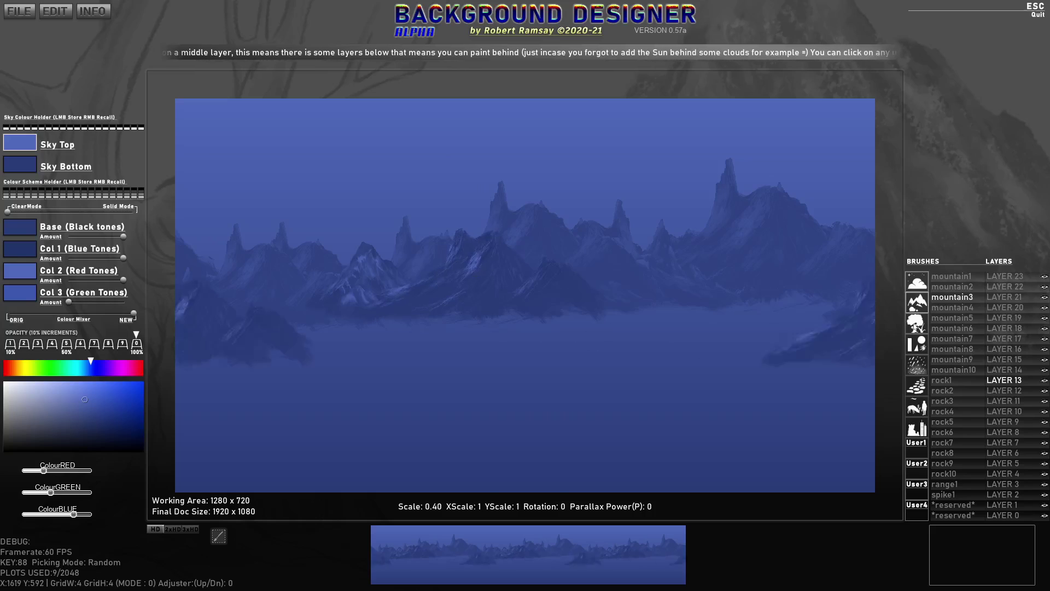
- Add two mountain4 peaks at 0.35 scale side by side in front of the right half of the range
left_click(952, 307)
scroll(517, 288, "down", 5)
left_click(620, 303)
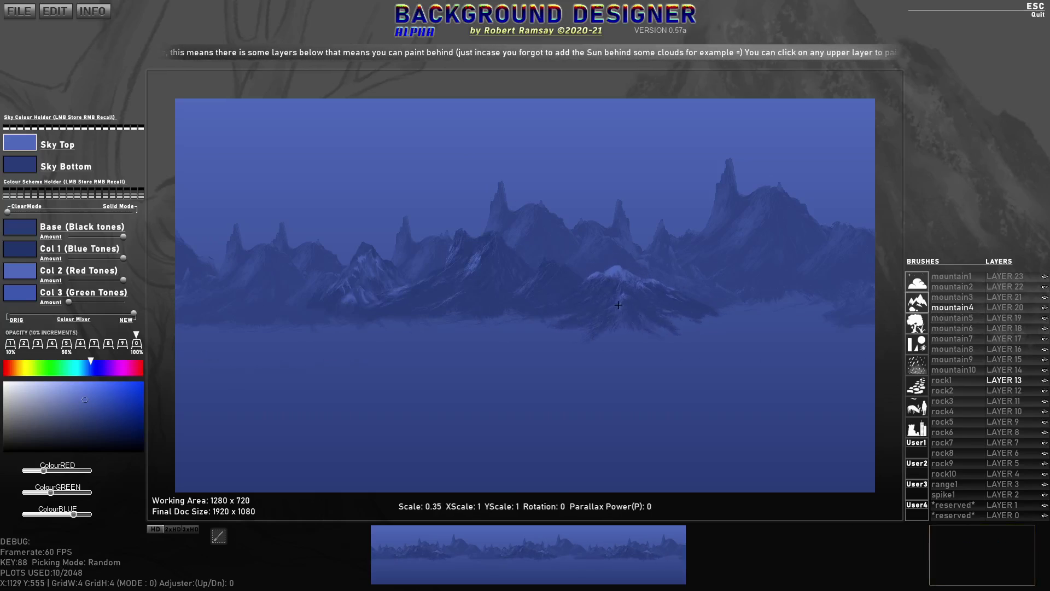
left_click(730, 313)
- Add an enlarged mountain5 volcano on the right of the range and a mountain6 ridge at 0.55 scale near its centre
left_click(952, 318)
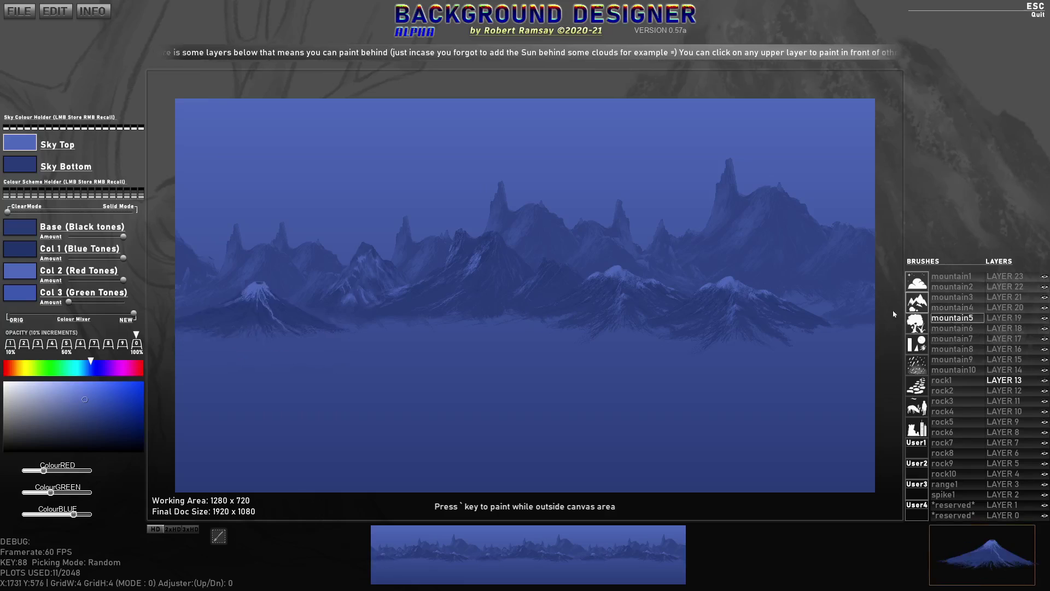
scroll(722, 306, "up", 4)
left_click(720, 306)
left_click(952, 328)
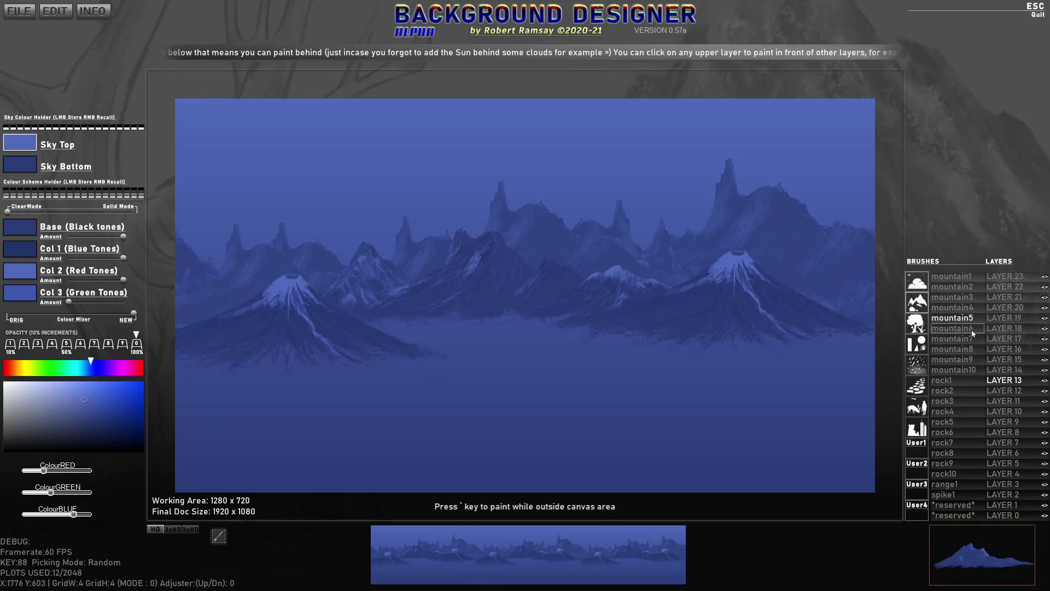
scroll(689, 312, "down", 2)
scroll(516, 308, "up", 4)
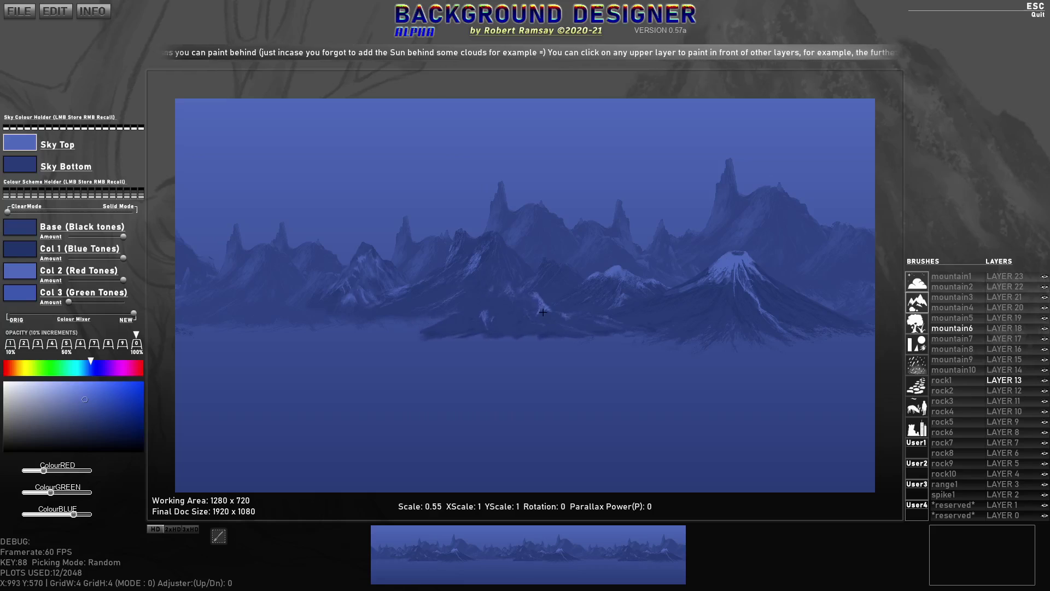
left_click(543, 311)
- Place a tall mountain7 rock tower at about 0.55 scale in front of the left part of the range
left_click(951, 341)
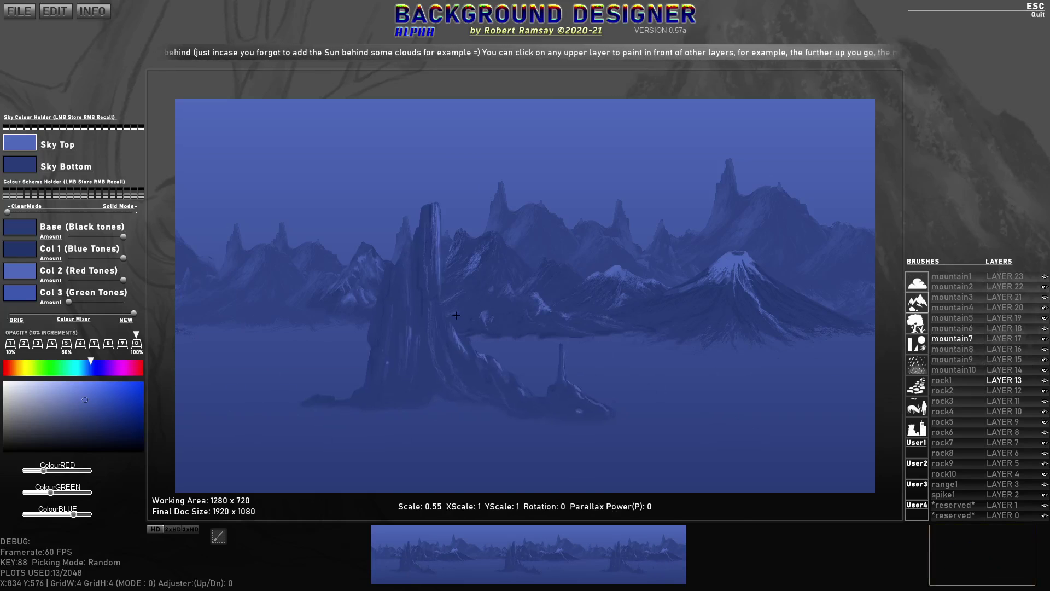
scroll(370, 264, "down", 1)
scroll(351, 258, "up", 1)
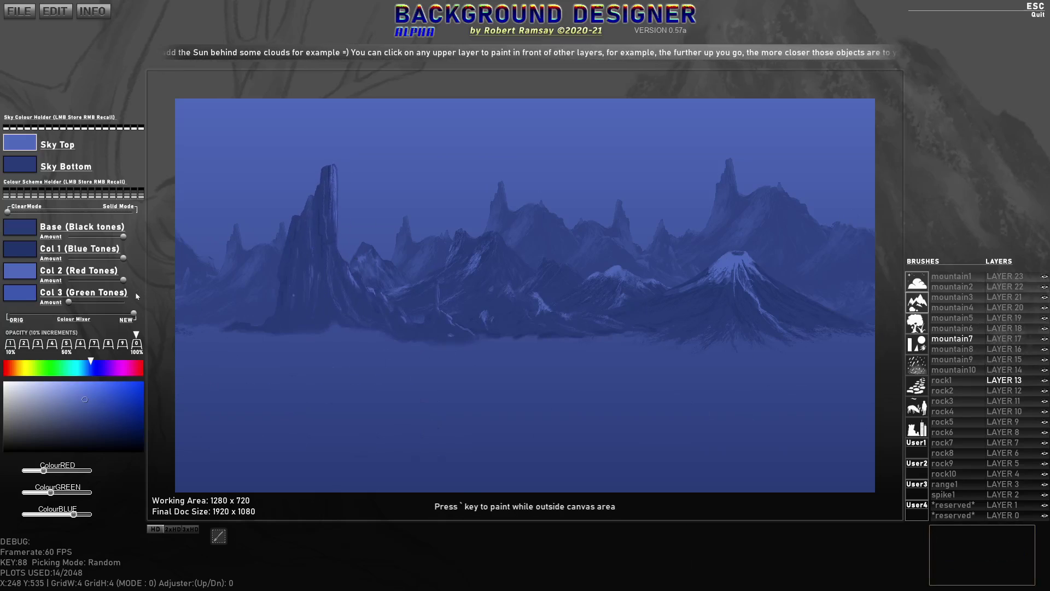
- Darken the mountain7 brush's Base tone to deep navy and lighten its Col 2 and Col 3 tones to pale blue
left_click(26, 243)
left_click_drag(99, 418, 104, 429)
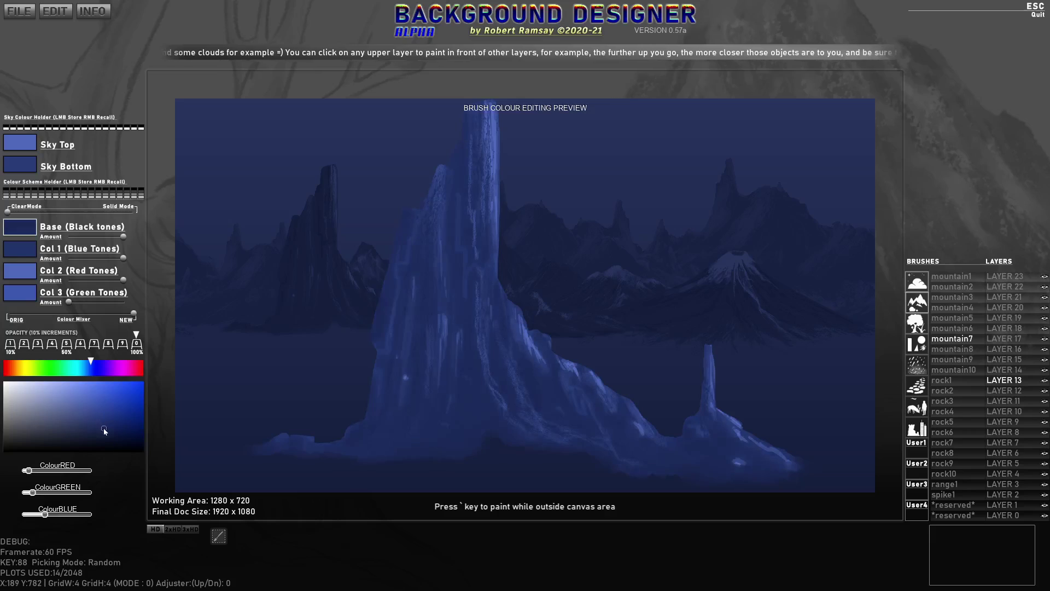
left_click(76, 389)
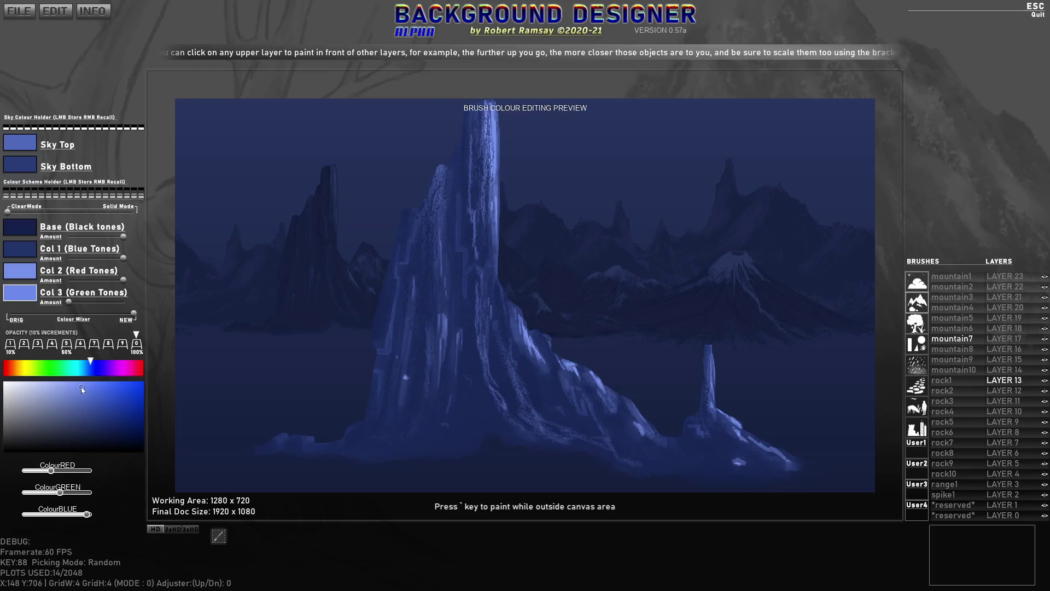
- Lighten the Col 1 tone to a medium blue and place a huge mountain7 rock tower at about 0.87 scale in the left foreground
left_click(95, 403)
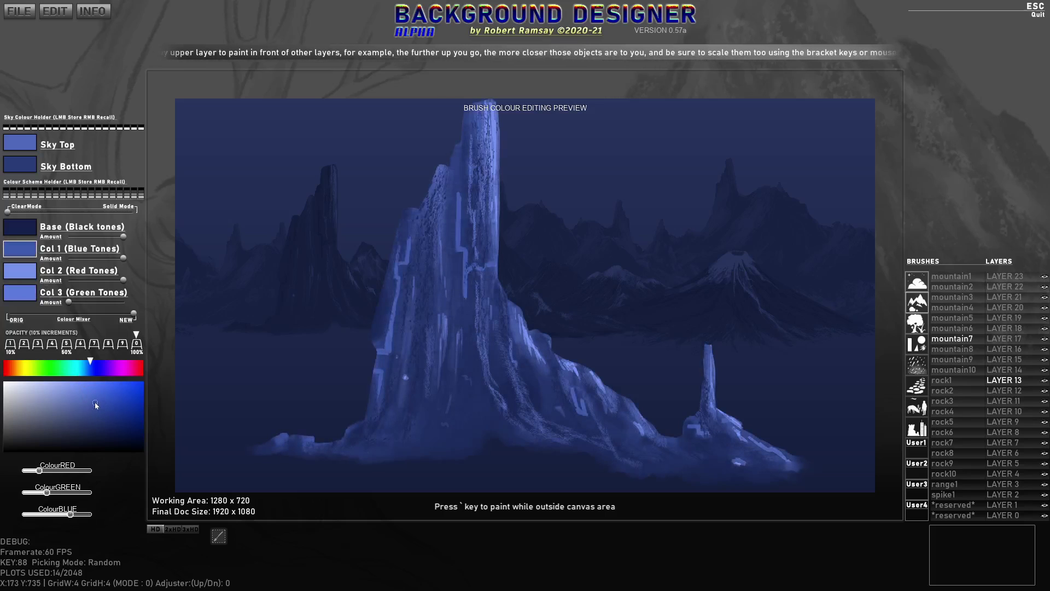
scroll(358, 252, "up", 5)
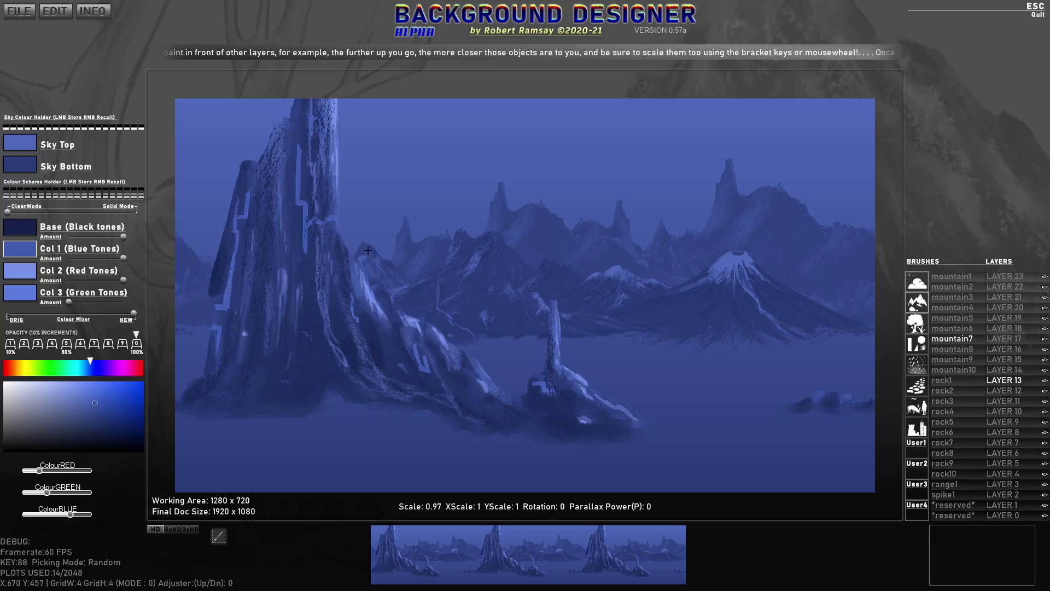
left_click(380, 299)
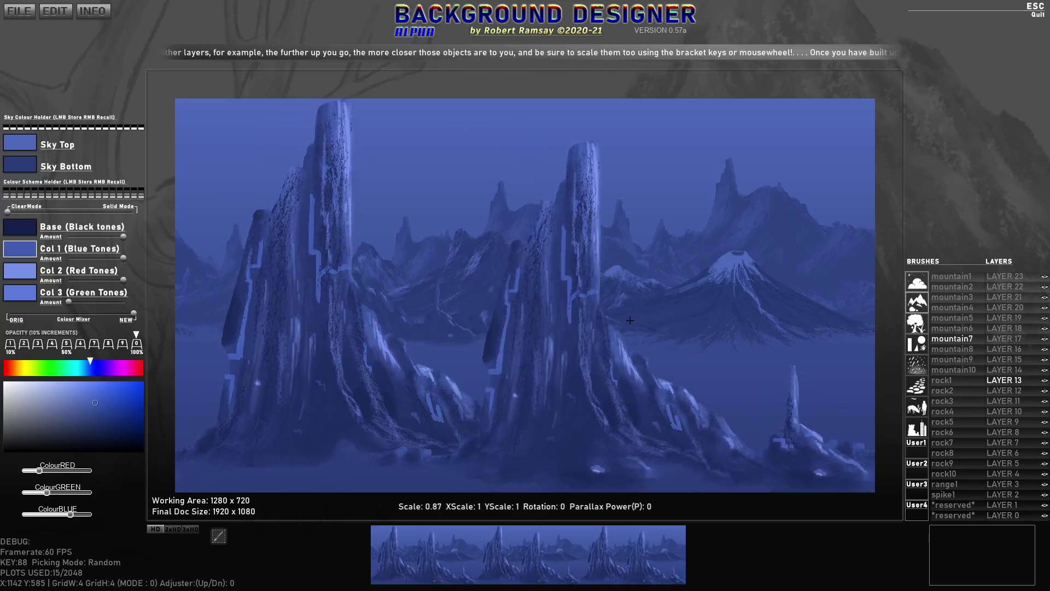
scroll(602, 306, "down", 15)
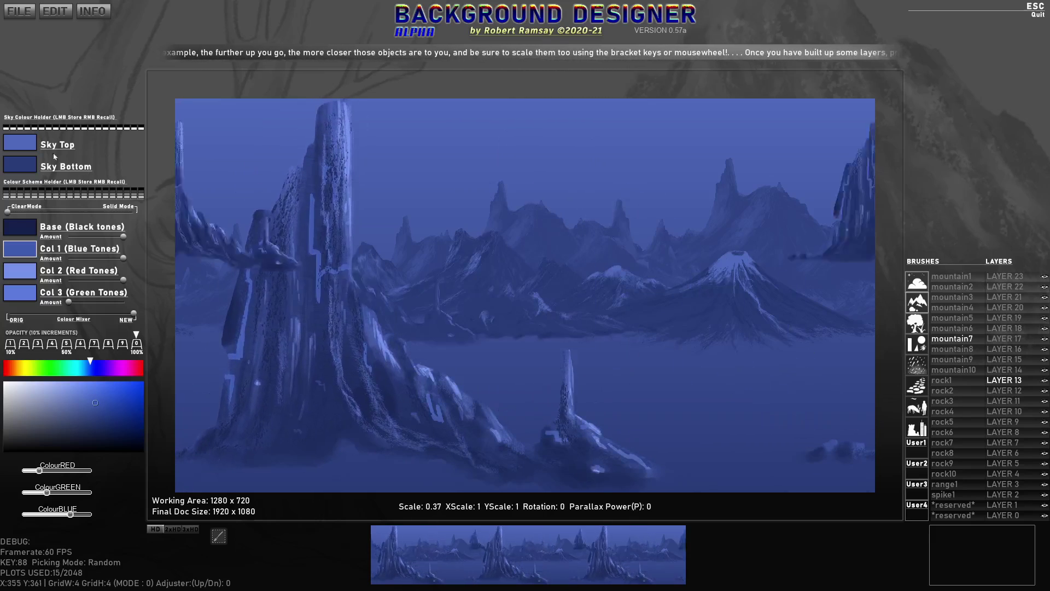
- Recolour the sky gradient with a pale grey-blue Sky Top and a dark red Sky Bottom
mouse_move(90, 386)
left_mouse_down()
mouse_move(18, 394)
mouse_move(32, 400)
left_mouse_up()
left_click_drag(70, 369, 6, 370)
mouse_move(76, 408)
left_mouse_down()
mouse_move(91, 435)
mouse_move(98, 423)
left_mouse_up()
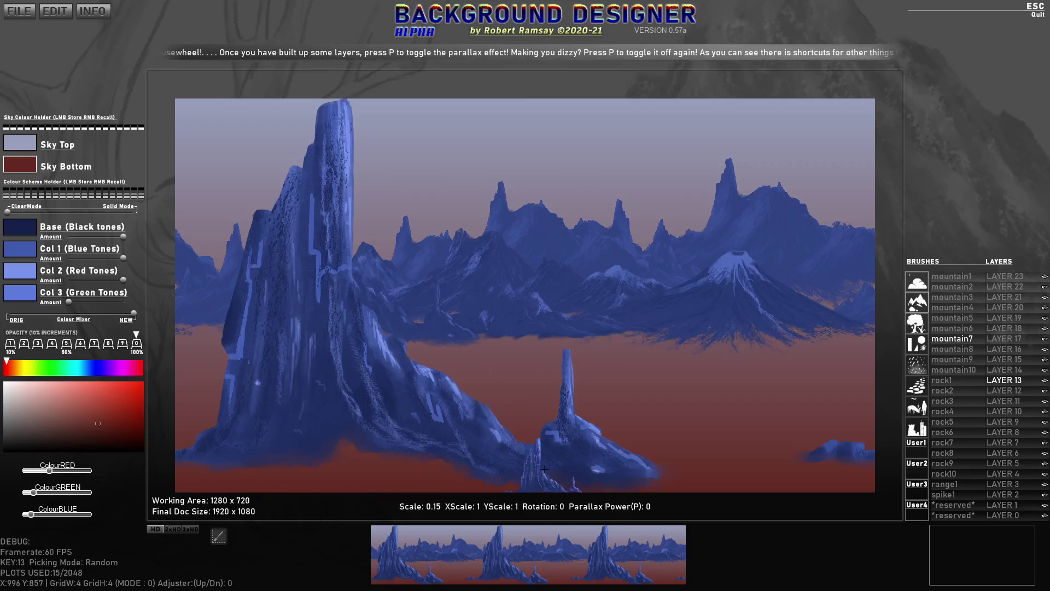
- Load the User1 custom brush set and choose its NewCap brush for painting
left_click(918, 447)
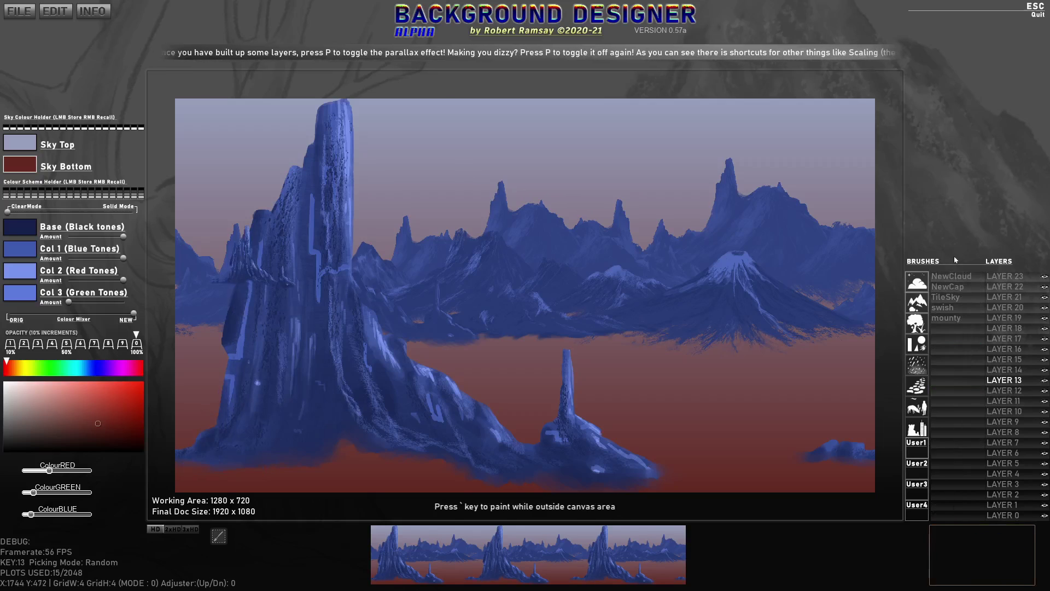
left_click(958, 278)
left_click(949, 287)
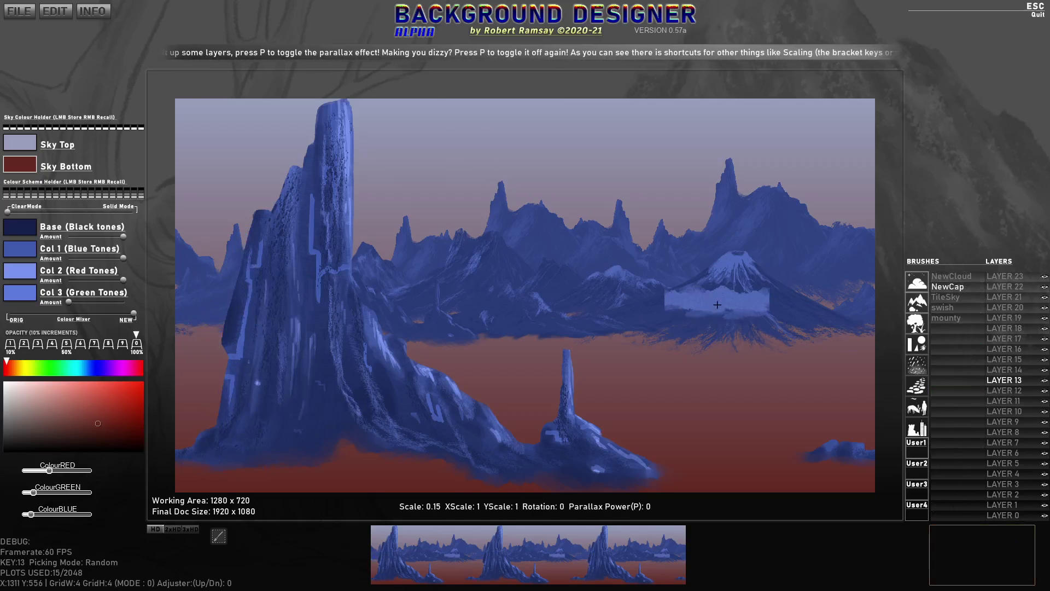